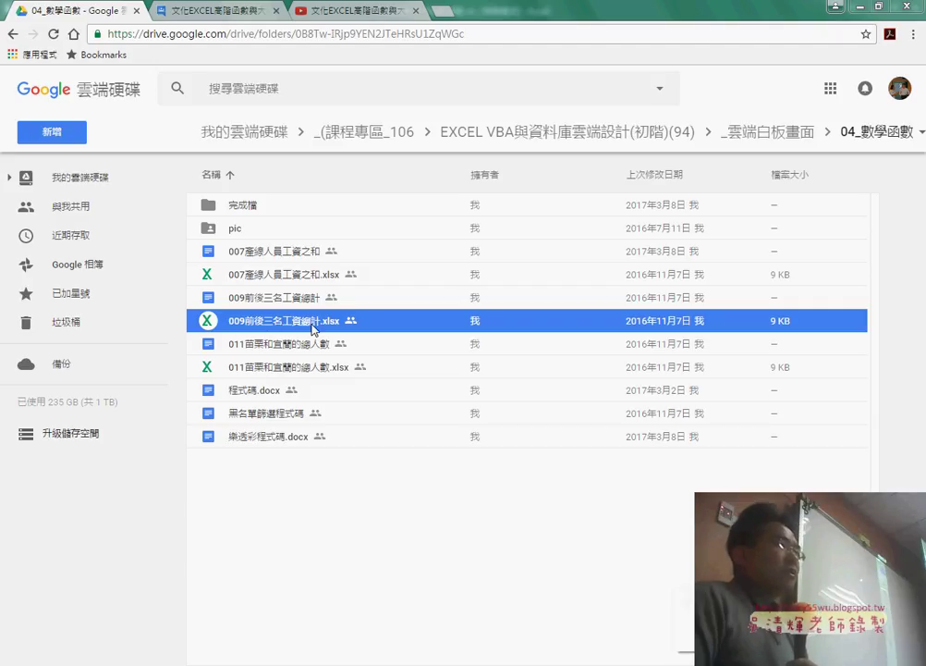
Preview 009前後三名工資總計.xlsx in Google Drive, download a copy, and clear the download notice.
double_click(294, 332)
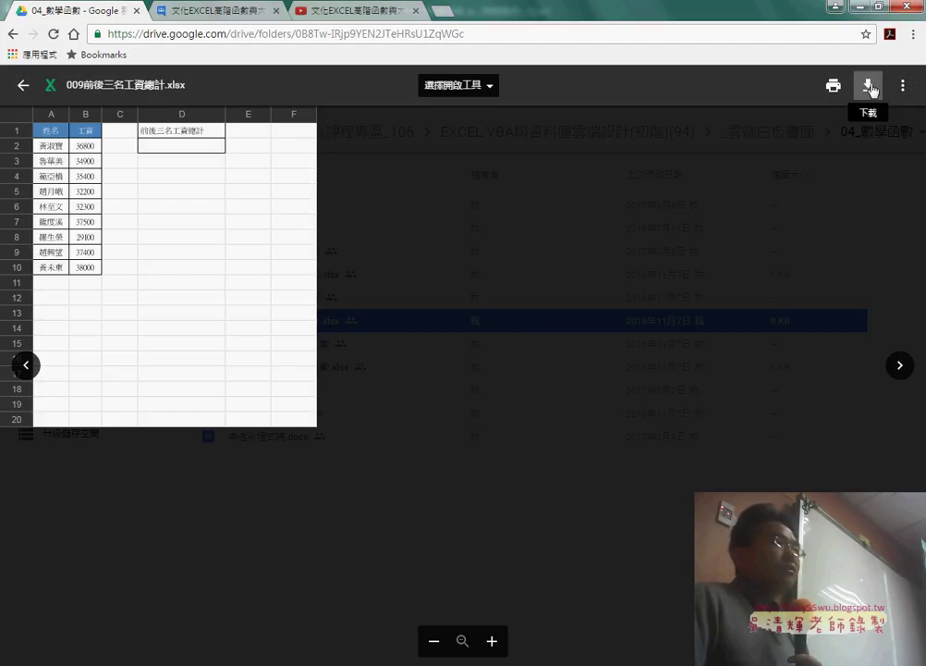
left_click(868, 85)
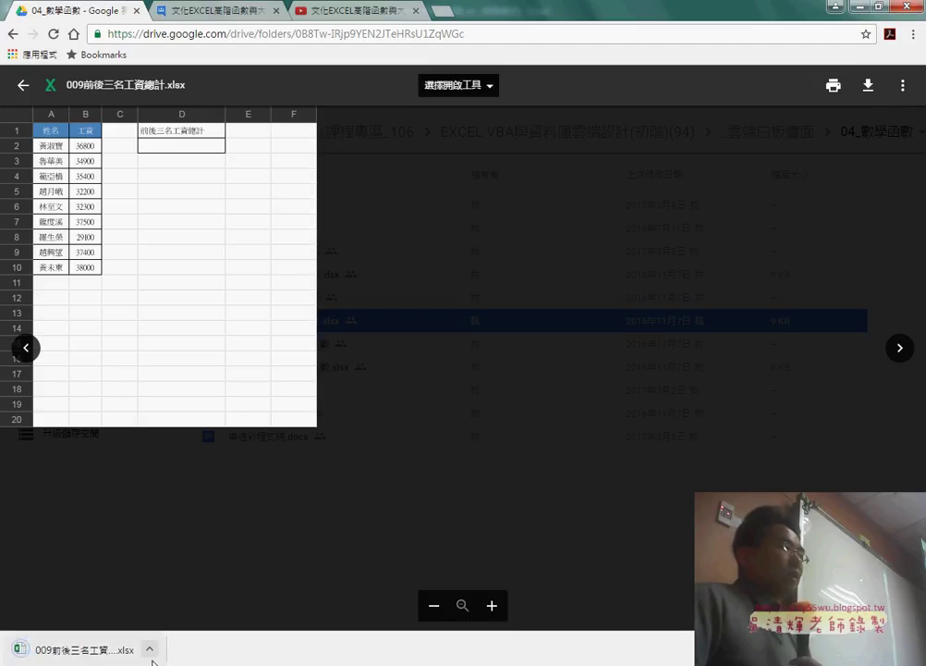
left_click(149, 649)
left_click(175, 497)
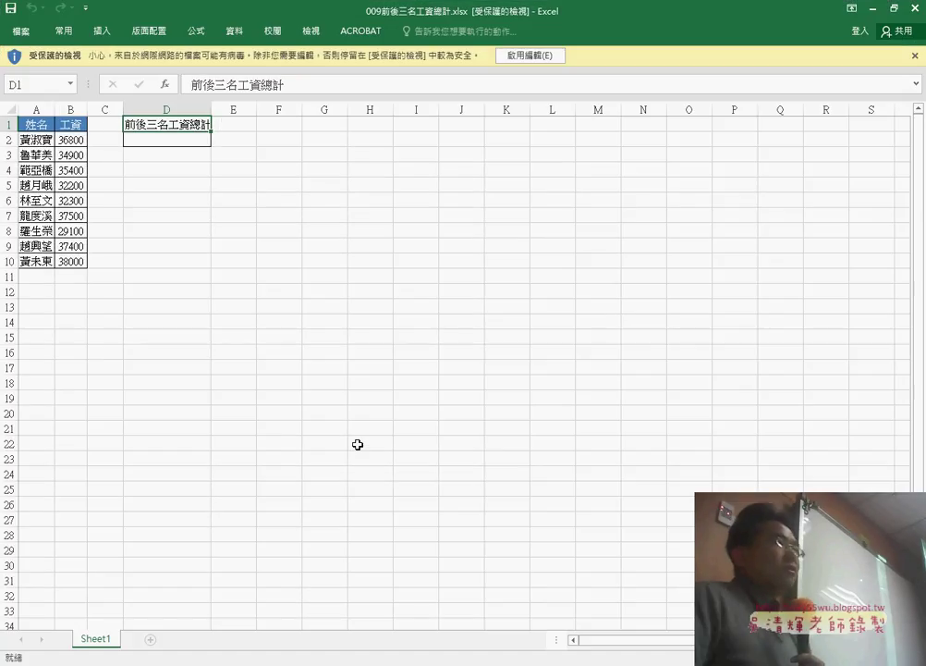
Enable editing, check the salaries B2:B10, and widen column D to fit its title.
left_click(527, 55)
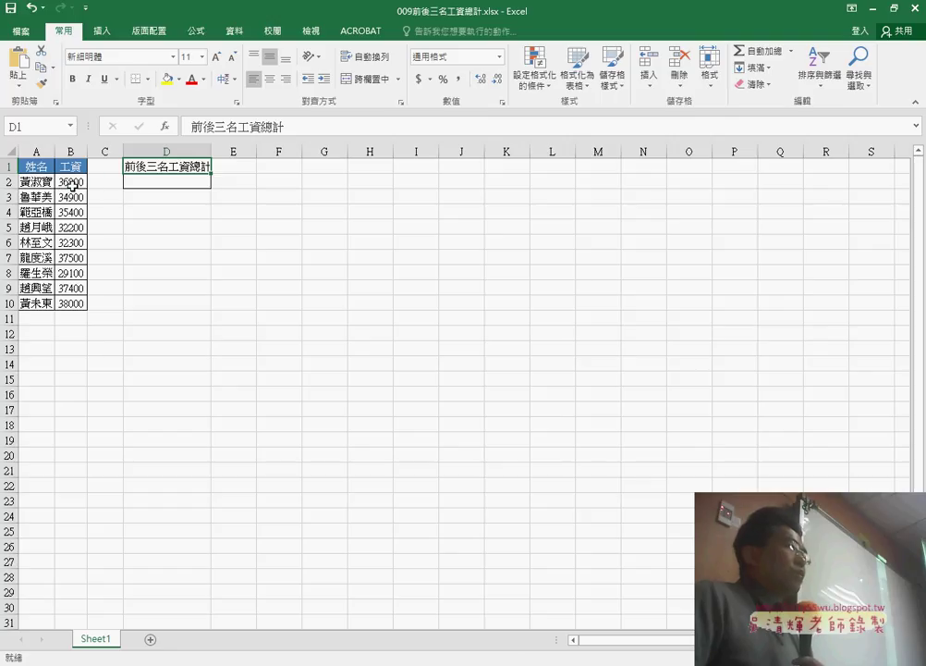
left_click_drag(73, 184, 79, 302)
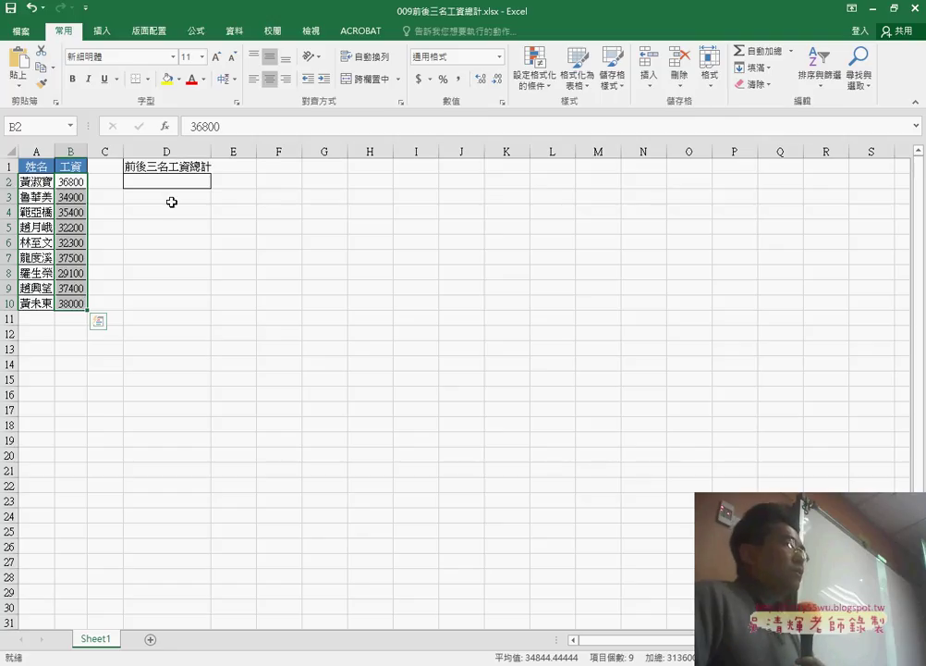
left_click_drag(212, 156, 220, 156)
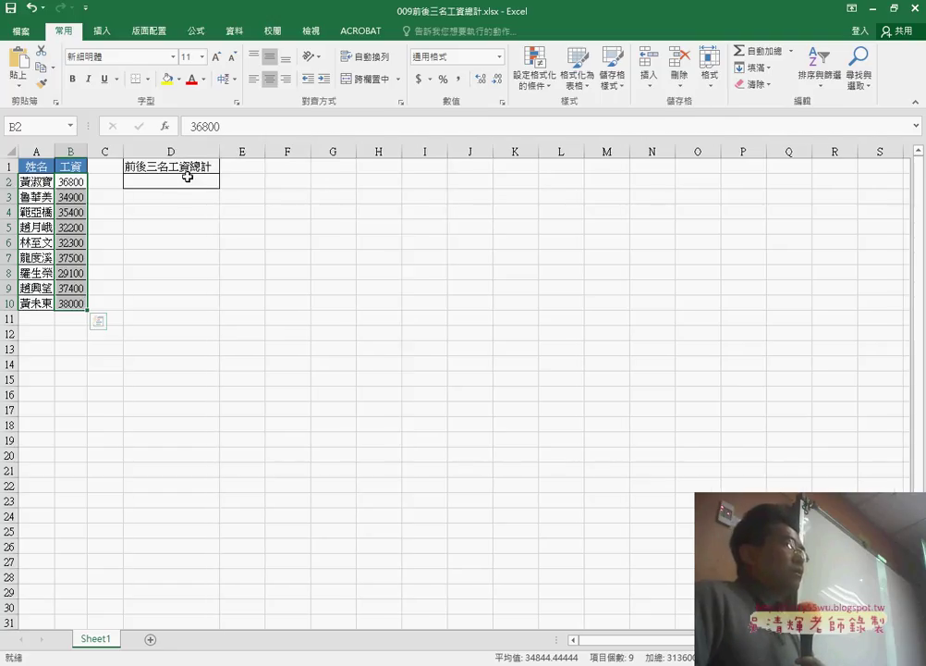
left_click(173, 182)
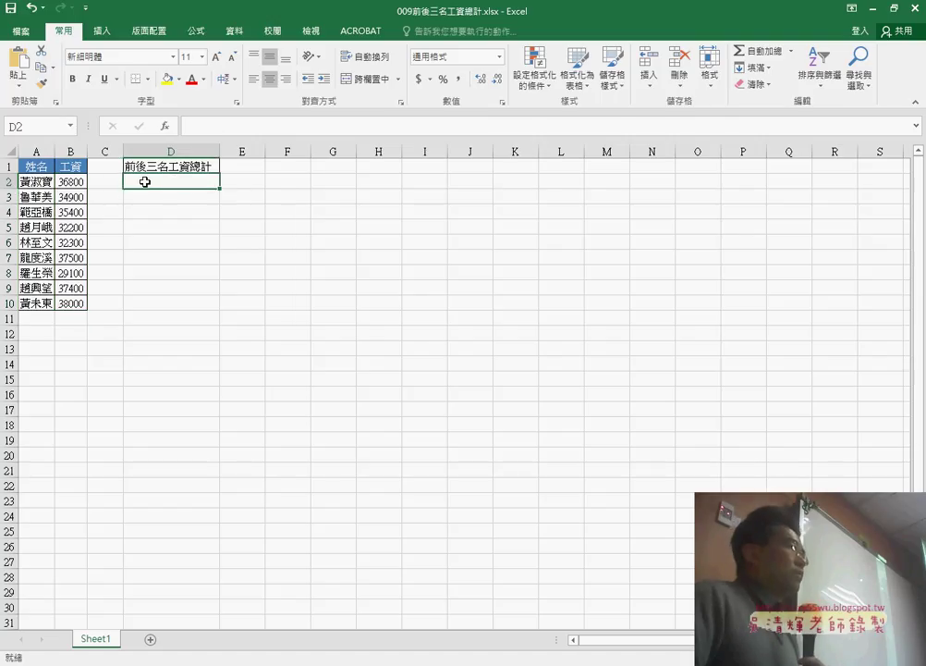
Compare the first three (B2:B4), last three (B8:B10) and all salaries, ending on D2.
left_click_drag(76, 185, 74, 214)
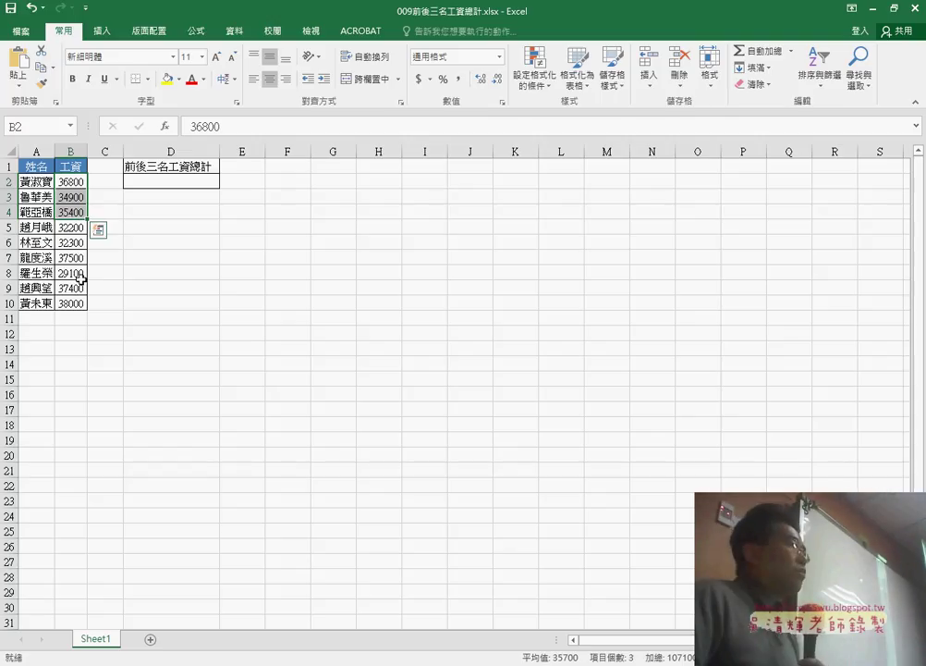
left_click_drag(77, 273, 77, 296)
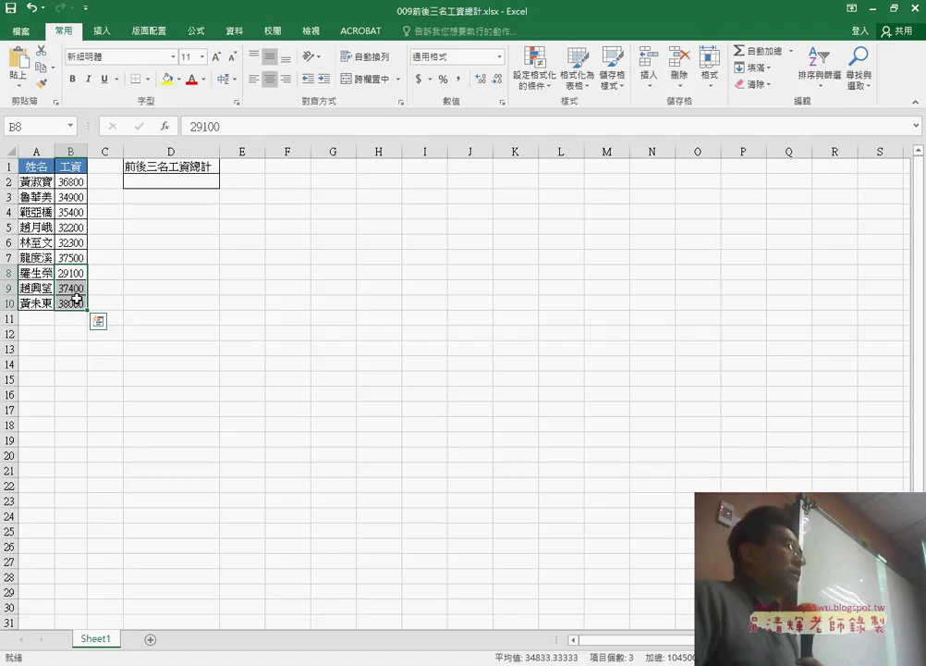
left_click(190, 181)
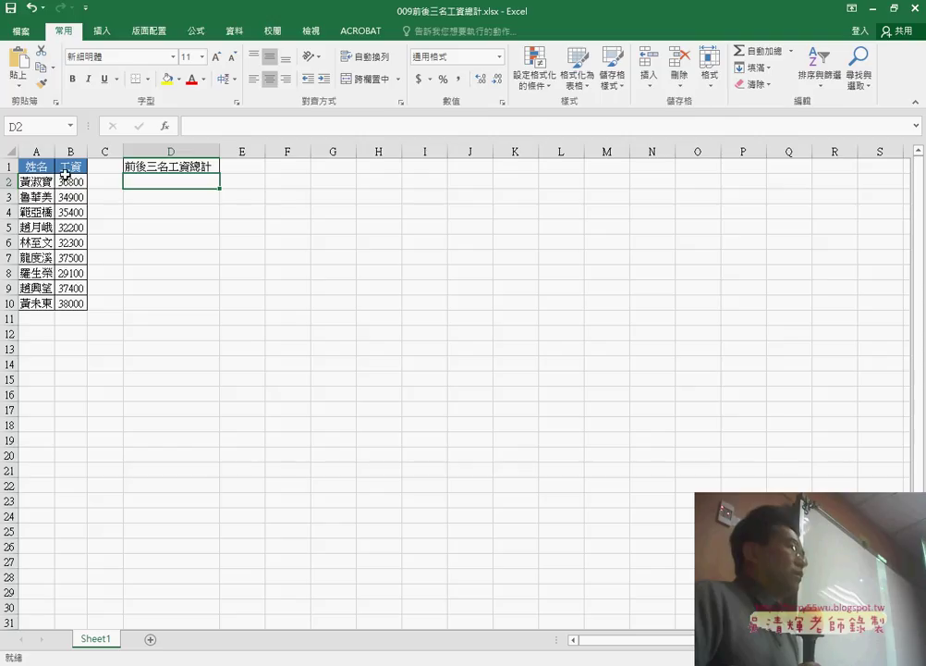
left_click_drag(72, 182, 74, 302)
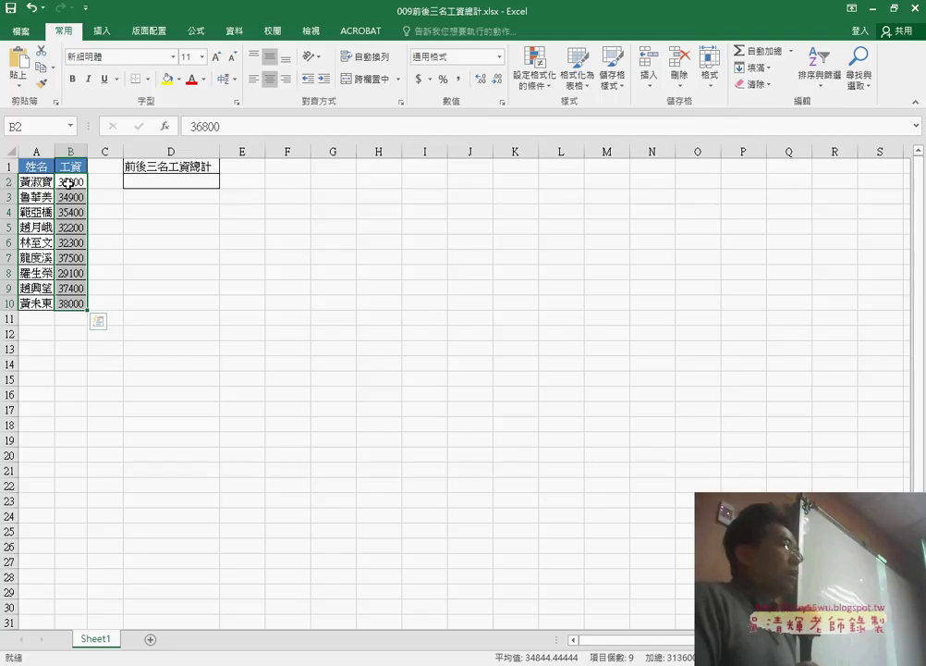
left_click(184, 184)
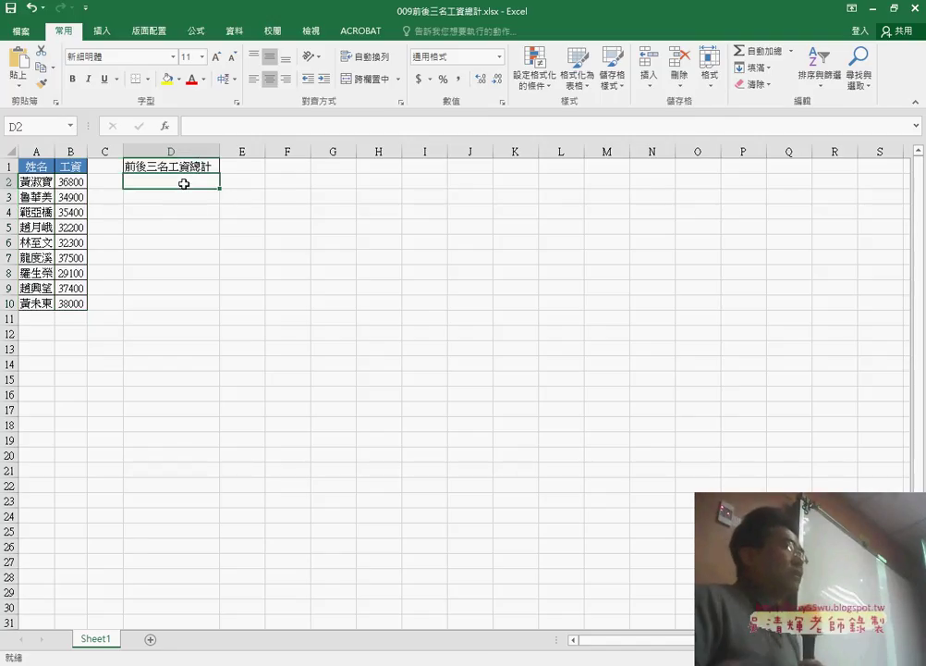
Insert a function in D2 and select SUMIF from the 數學與三角函數 category.
left_click(164, 126)
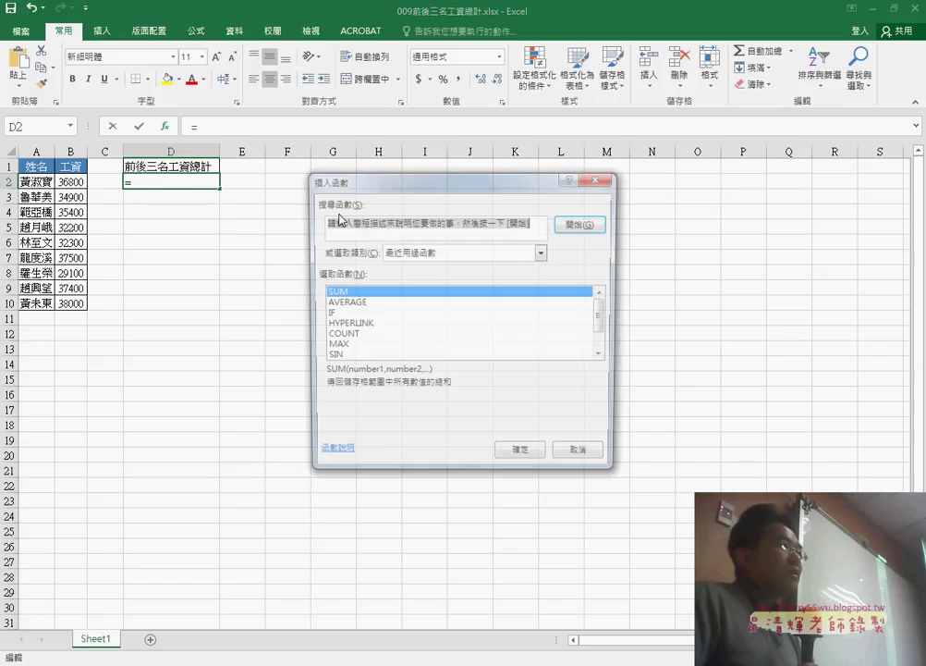
left_click(543, 251)
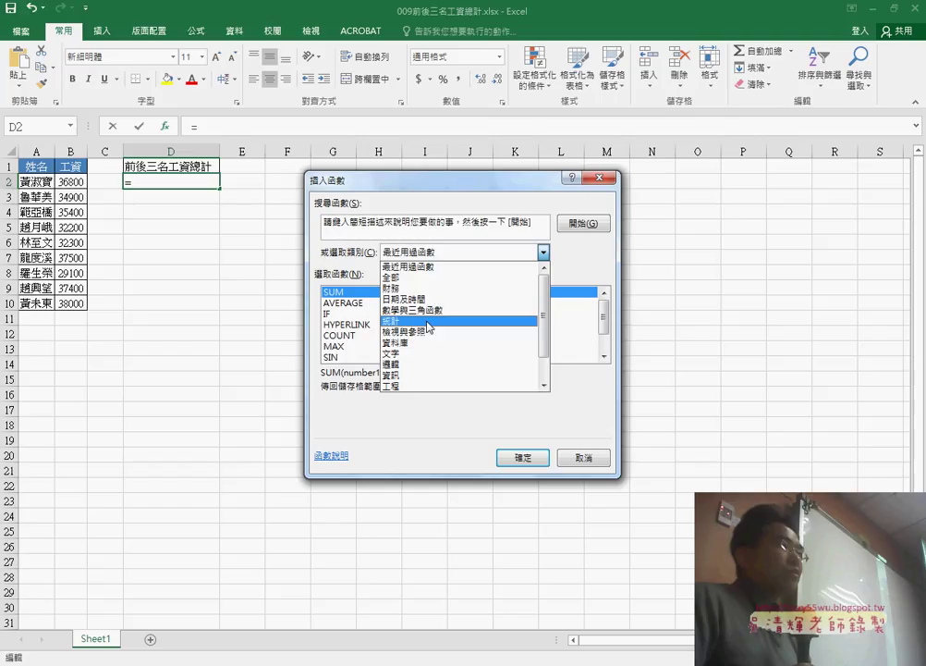
left_click(425, 312)
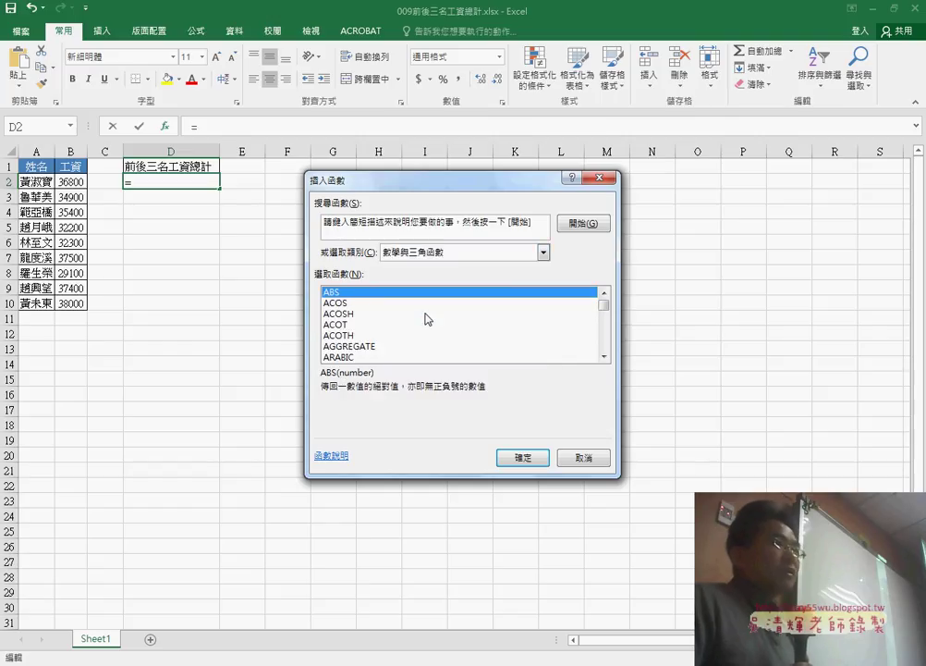
left_click_drag(608, 317, 605, 346)
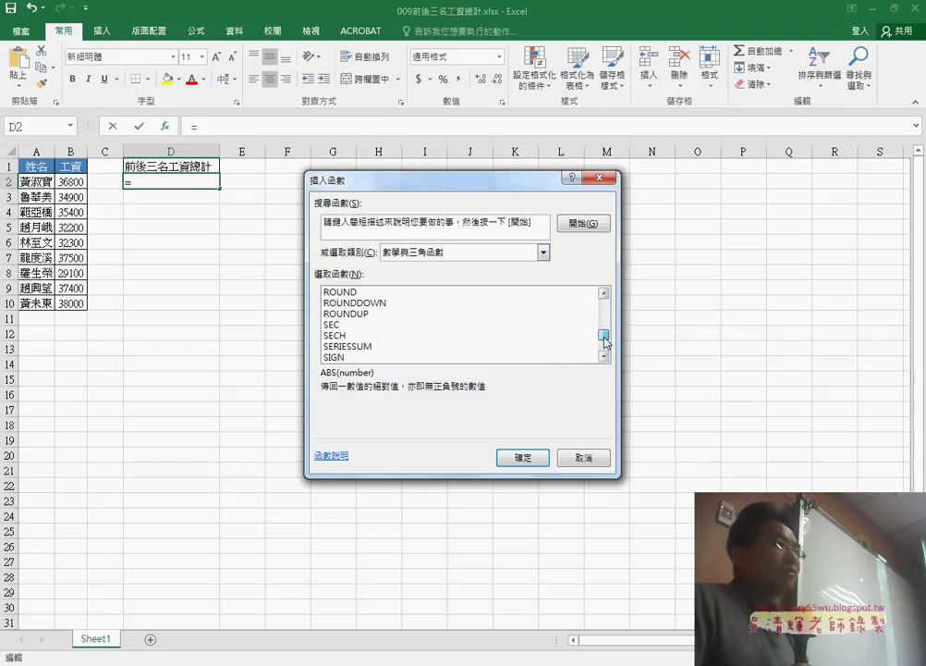
left_click_drag(604, 345, 605, 348)
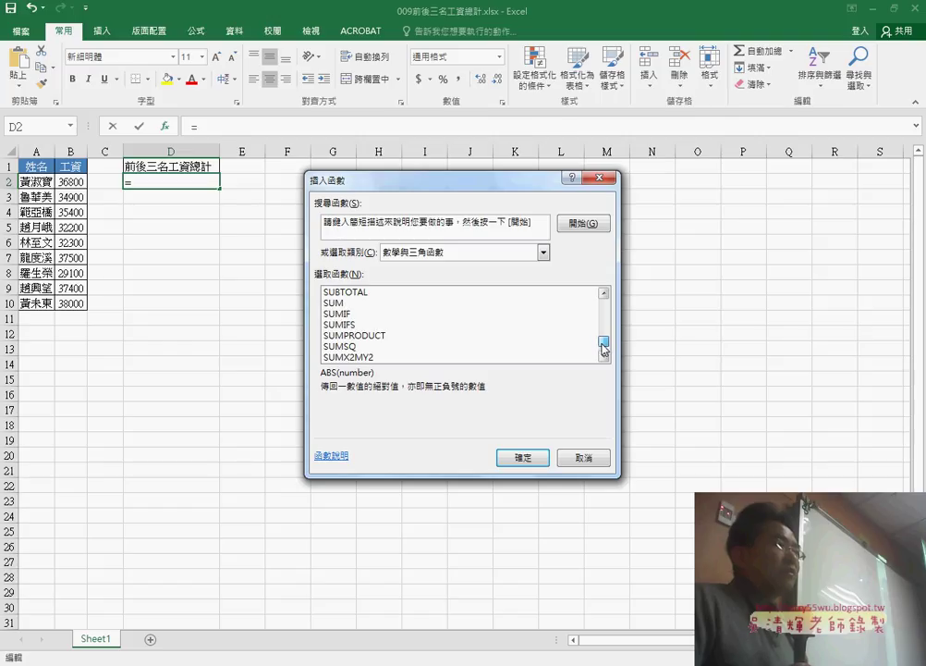
left_click(342, 313)
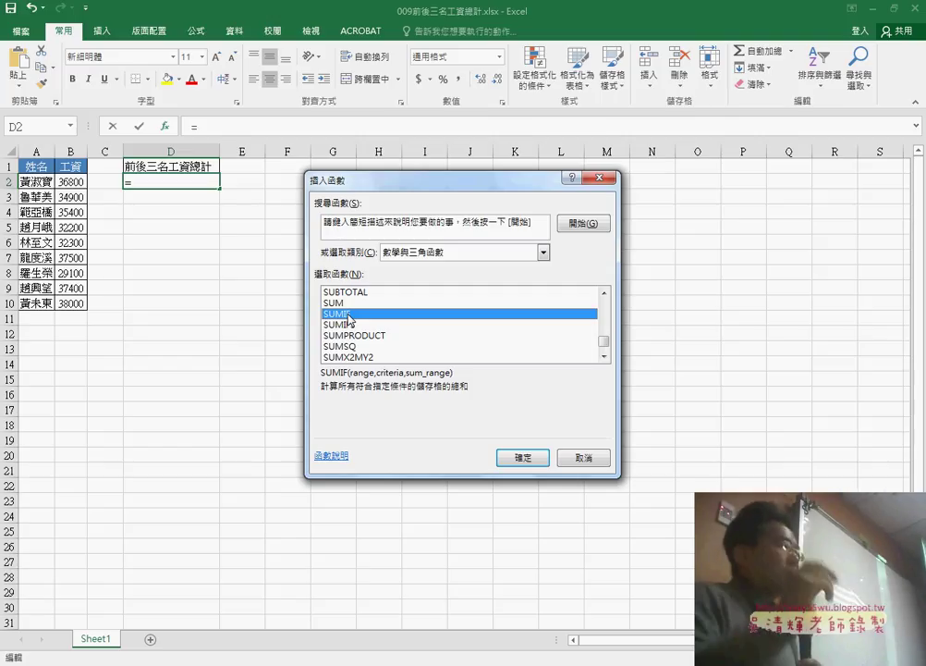
left_click(545, 252)
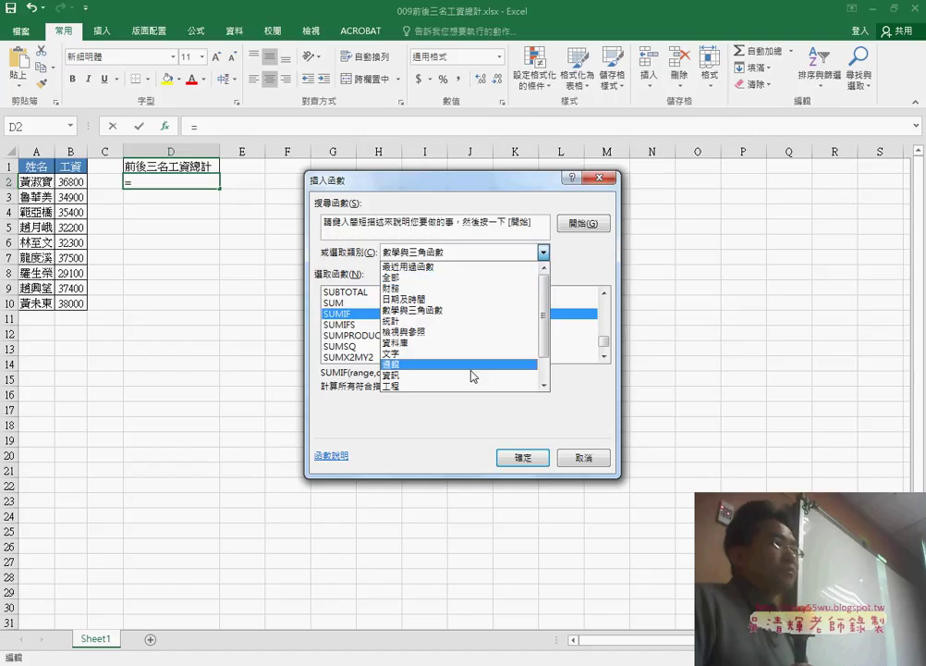
Switch the function category to 統計 and read the LARGE description.
left_click(473, 322)
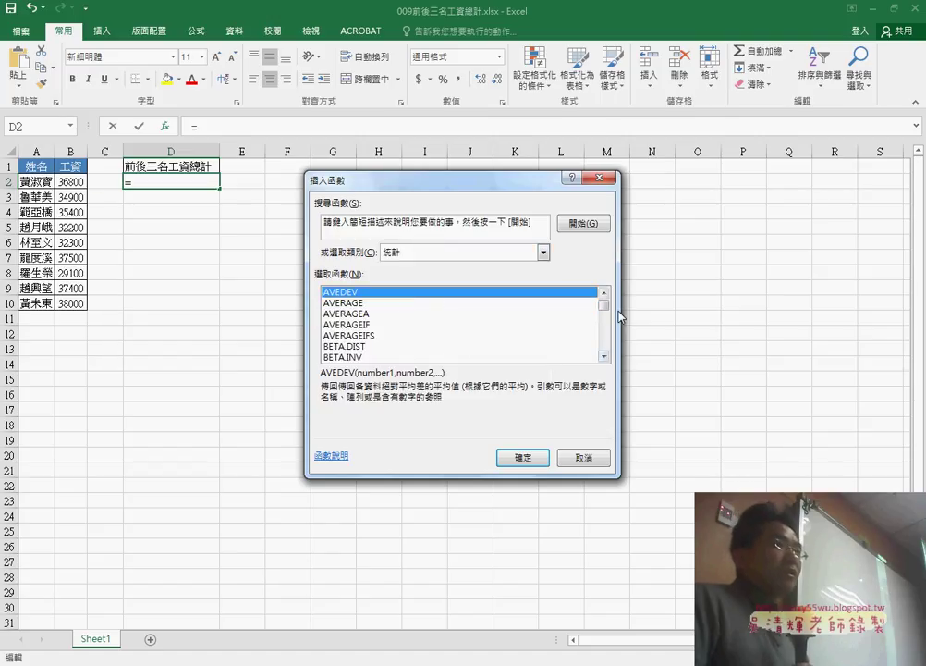
mouse_move(605, 308)
left_mouse_down()
mouse_move(607, 325)
mouse_move(608, 318)
left_mouse_up()
scroll(606, 341, "down", 4)
scroll(606, 341, "down", 2)
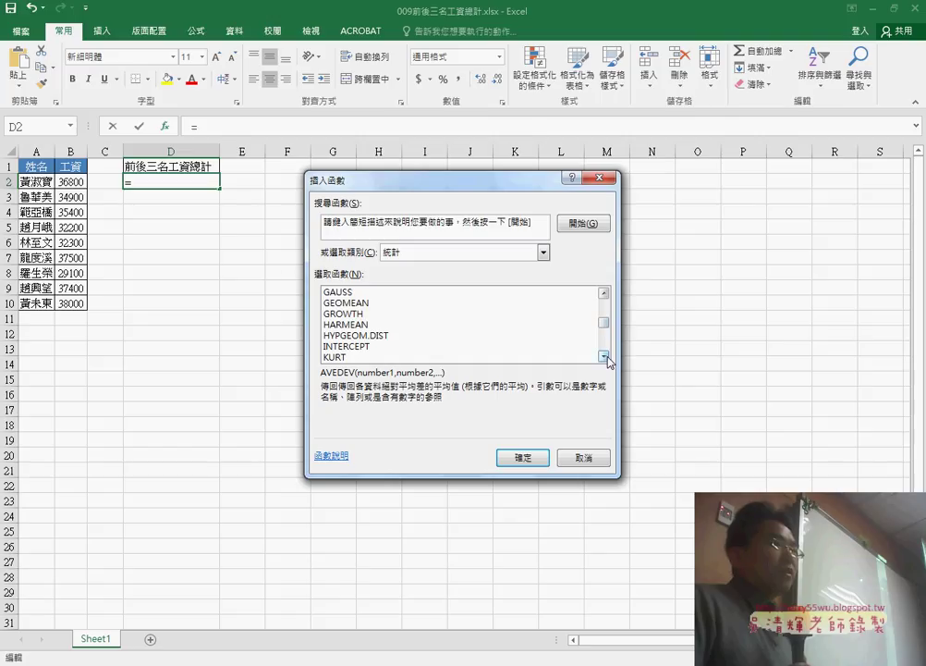
left_click(605, 357)
left_click(605, 356)
left_click(353, 347)
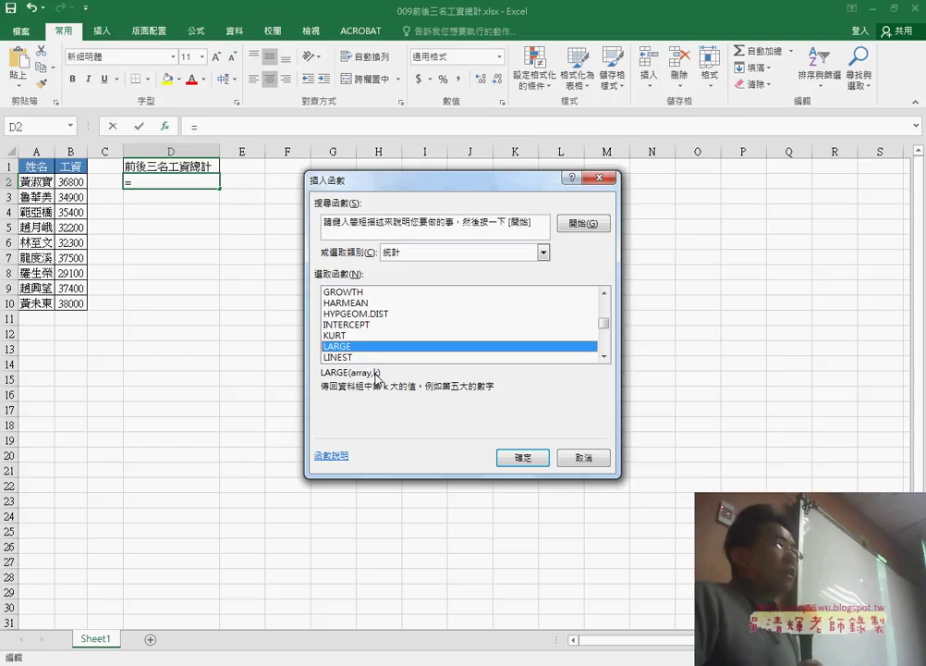
Scroll further down the statistical list and read the SMALL description.
scroll(606, 348, "down", 2)
scroll(606, 348, "down", 4)
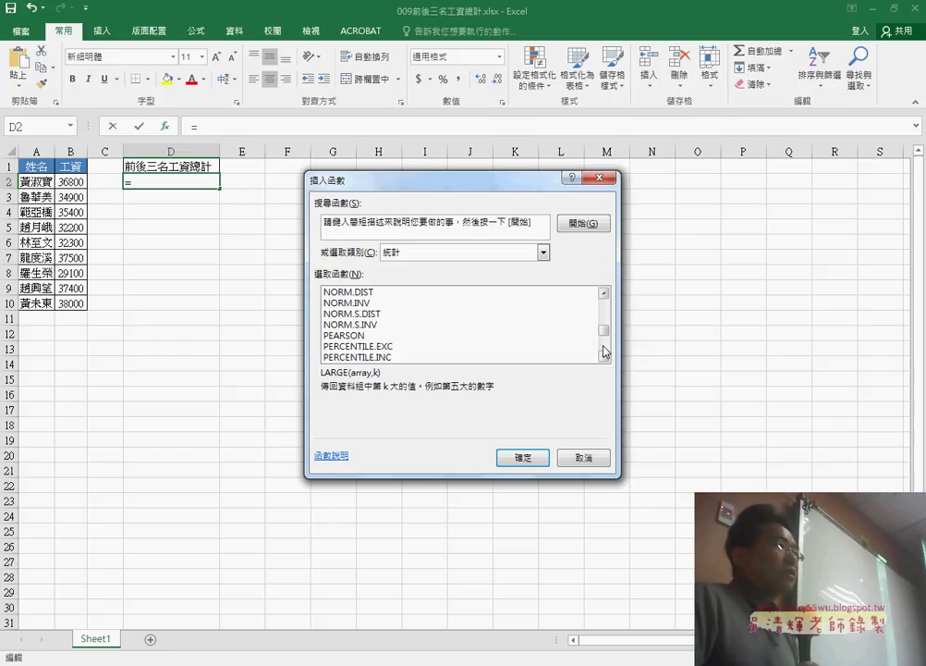
scroll(605, 348, "down", 2)
scroll(606, 351, "down", 4)
scroll(606, 351, "down", 2)
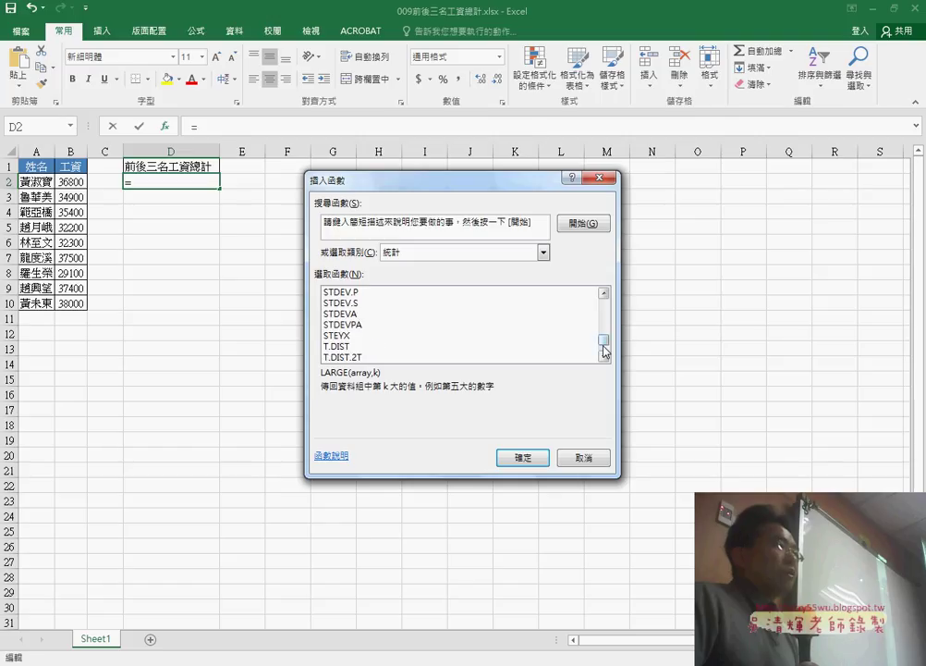
left_click(604, 294)
left_click(604, 293)
left_click(604, 293)
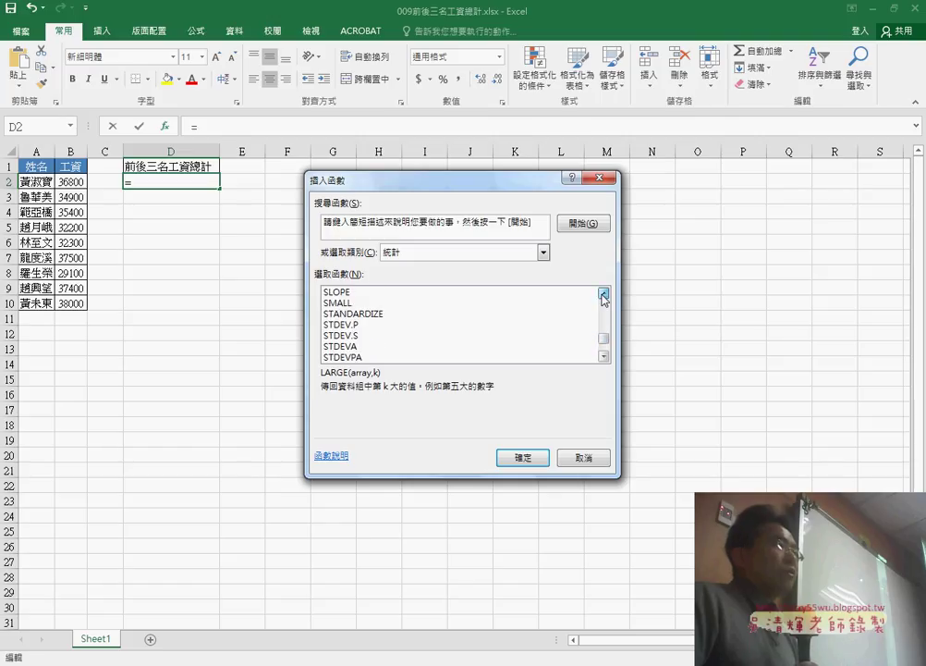
left_click(335, 304)
type("前三名")
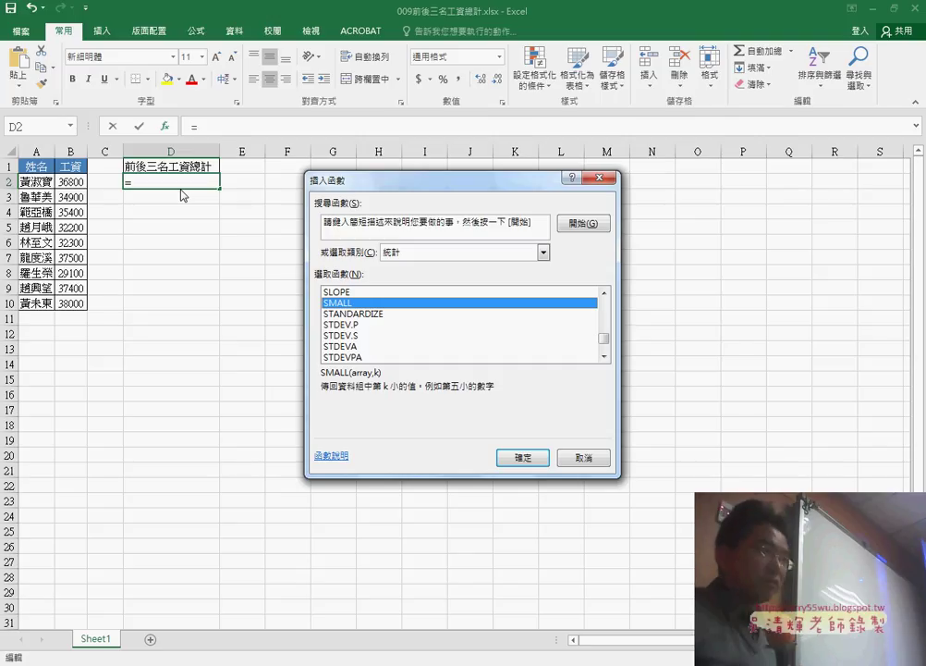
Insert SUMIF from the math and trig list into F2 to reach its Function Arguments.
left_click(289, 182)
left_click(341, 189)
left_click(297, 182)
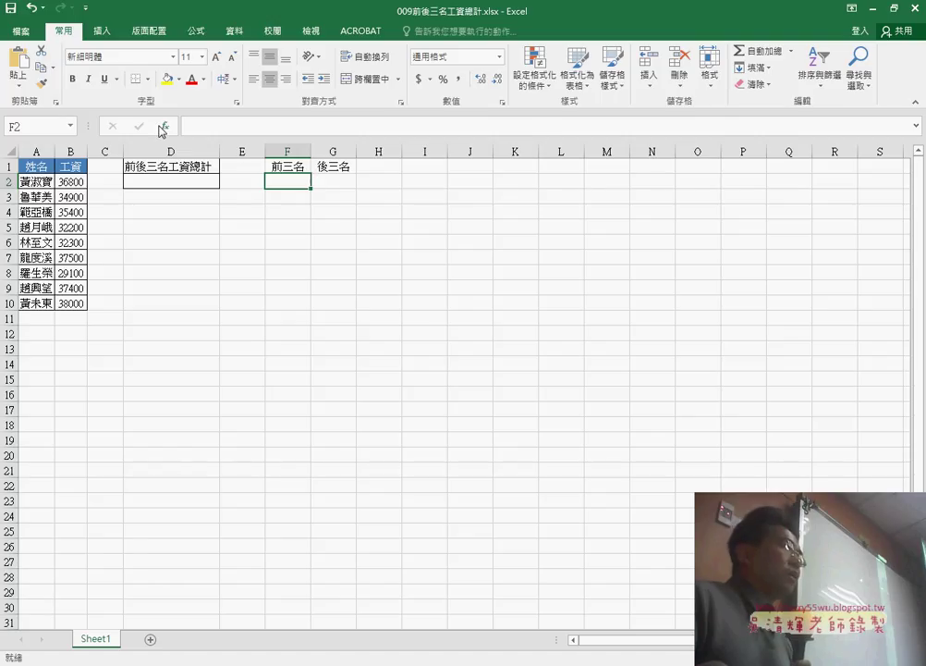
left_click(163, 125)
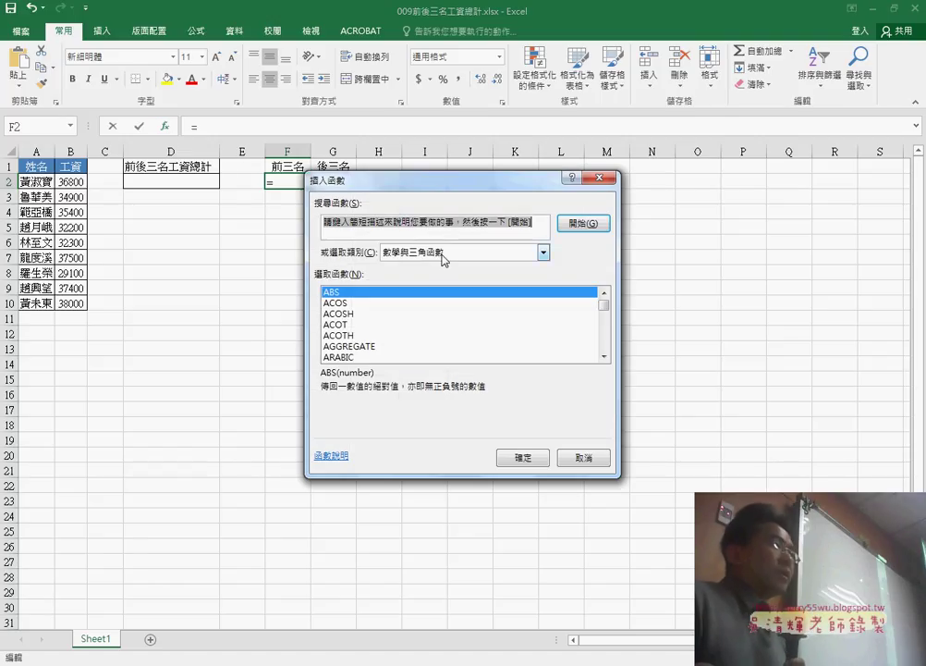
left_click(609, 337)
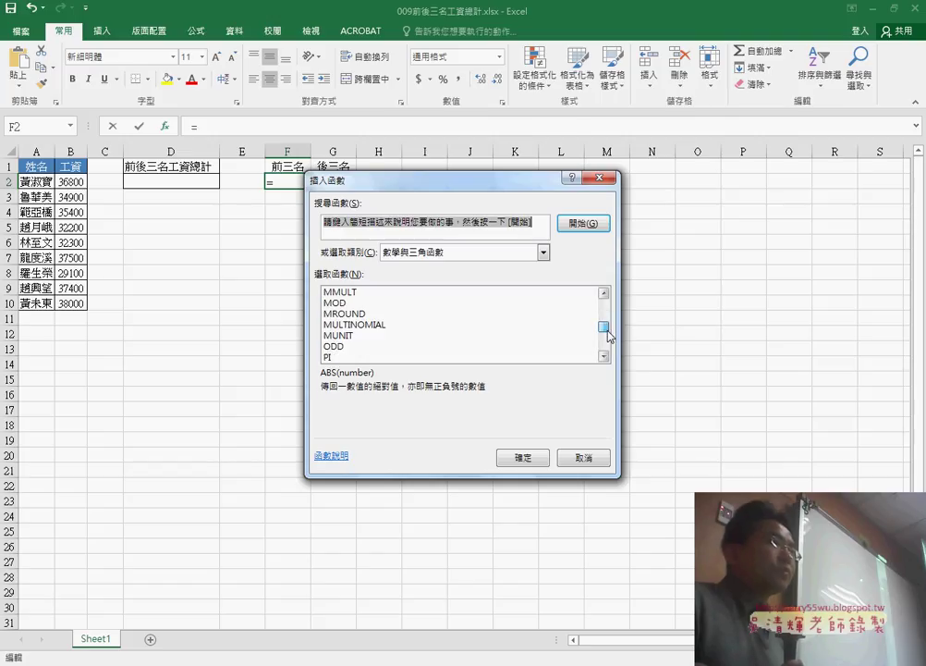
left_click_drag(608, 336, 609, 342)
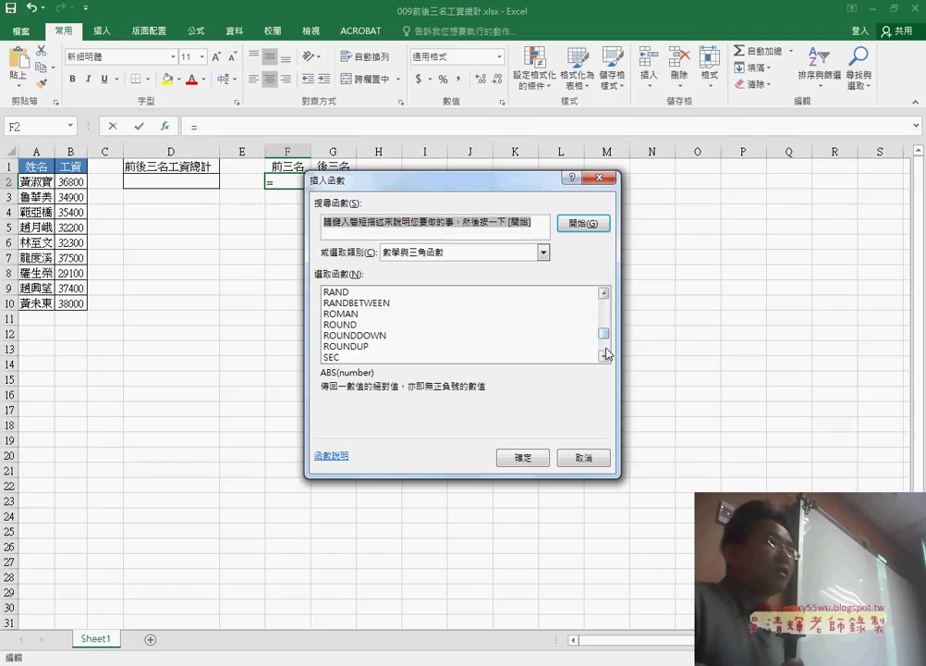
left_click(605, 354)
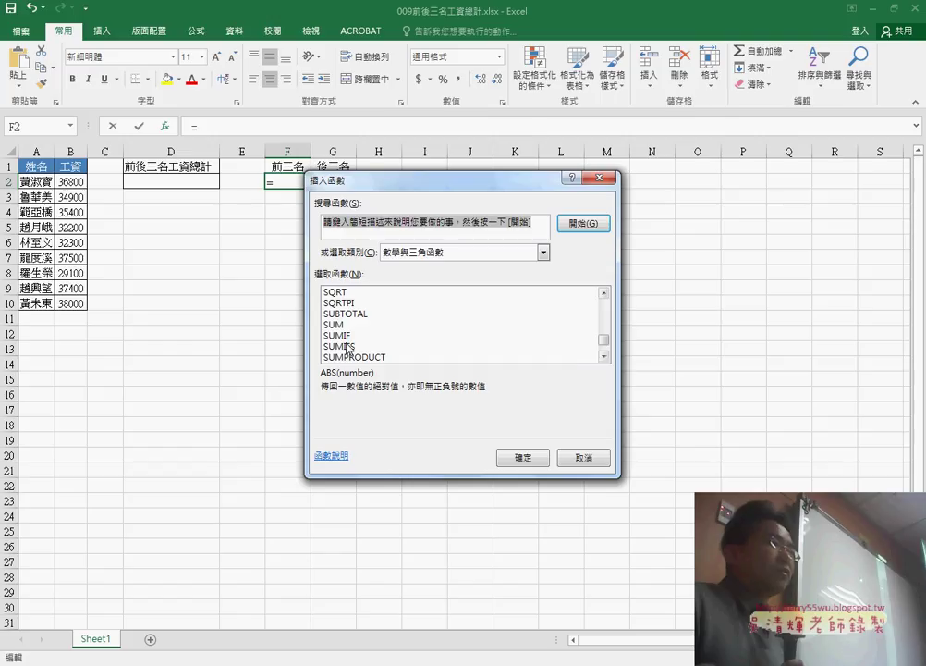
left_click(338, 335)
left_click(511, 459)
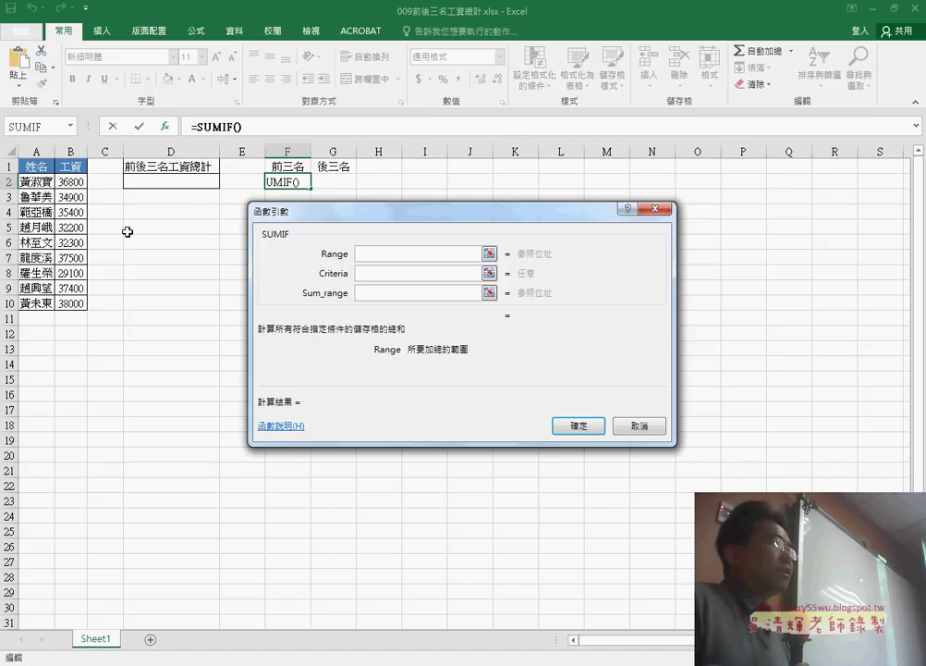
Set the SUMIF Range to the salaries B2:B10 and move to Criteria.
left_click_drag(72, 183, 72, 304)
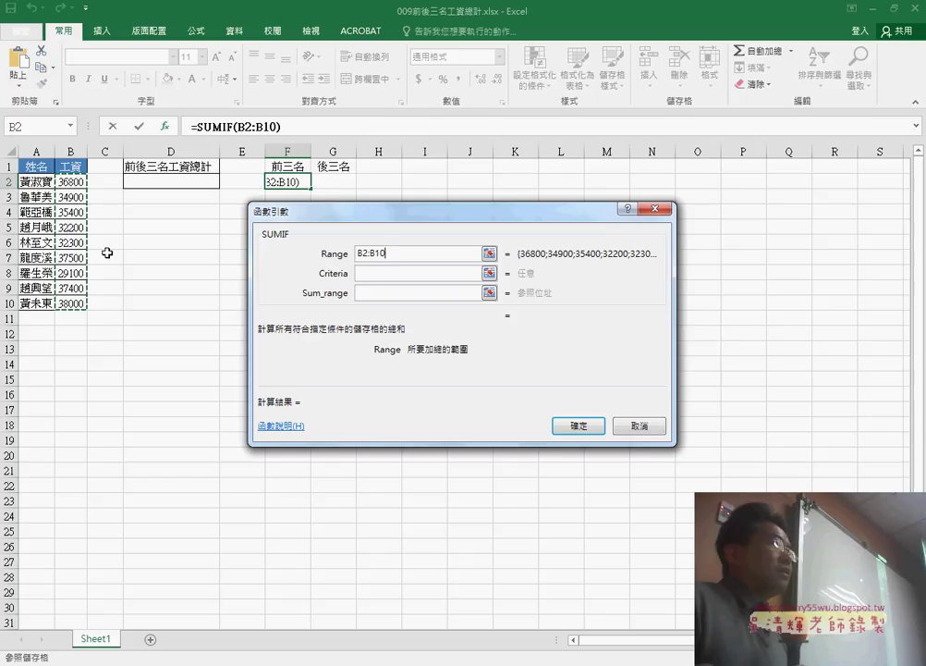
left_click(362, 273)
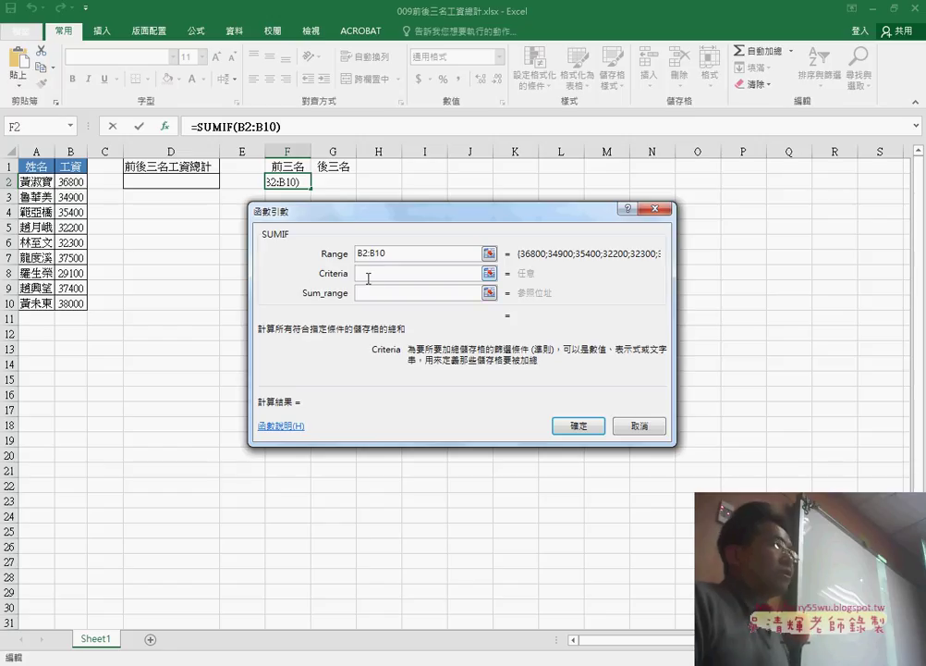
left_click(71, 128)
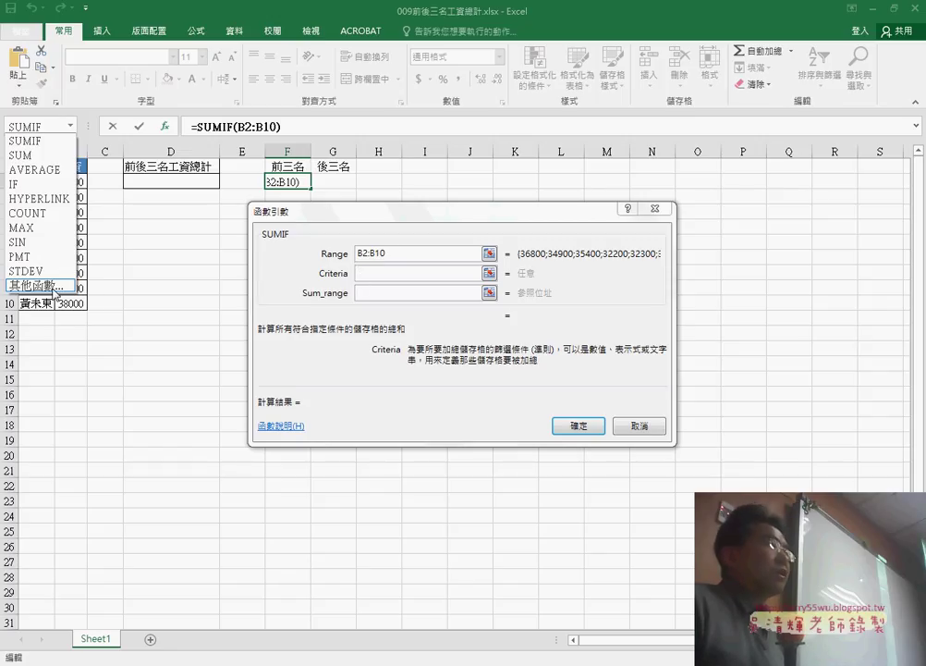
left_click(377, 274)
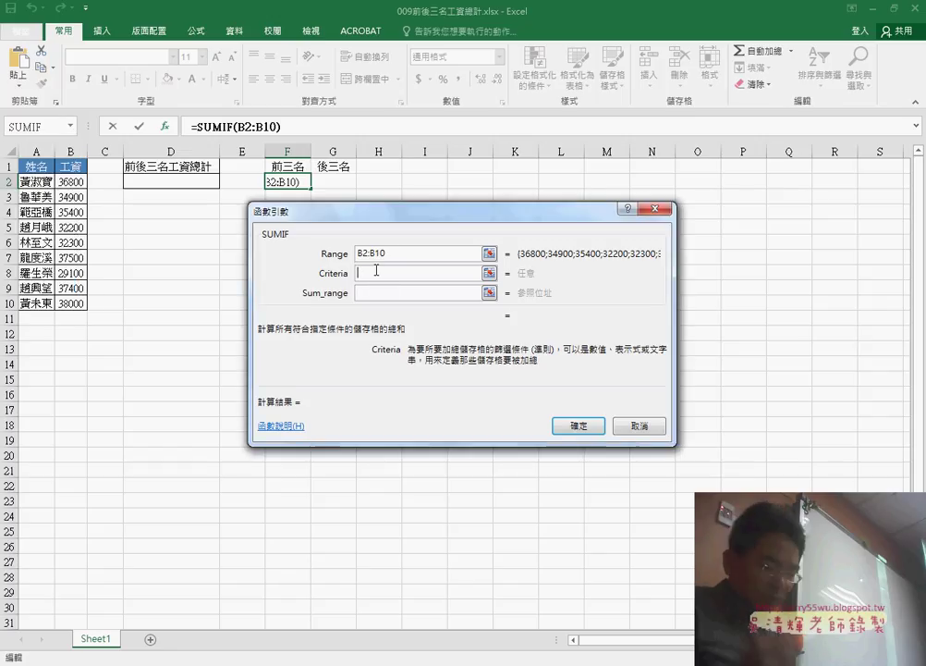
Remove the mistyped large( from Criteria and reopen the Name Box function list.
type("ㄌ")
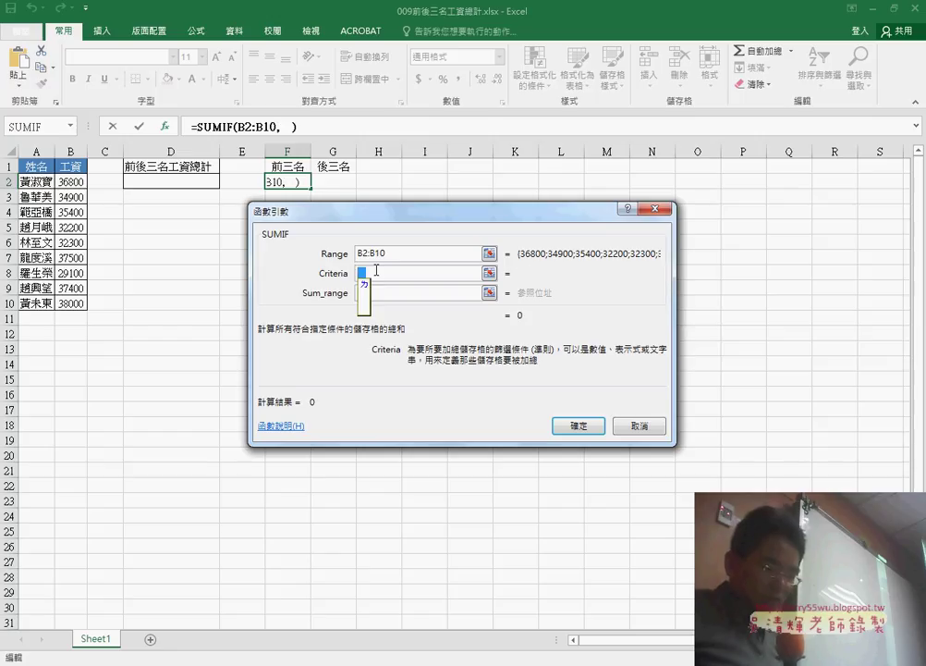
type("l")
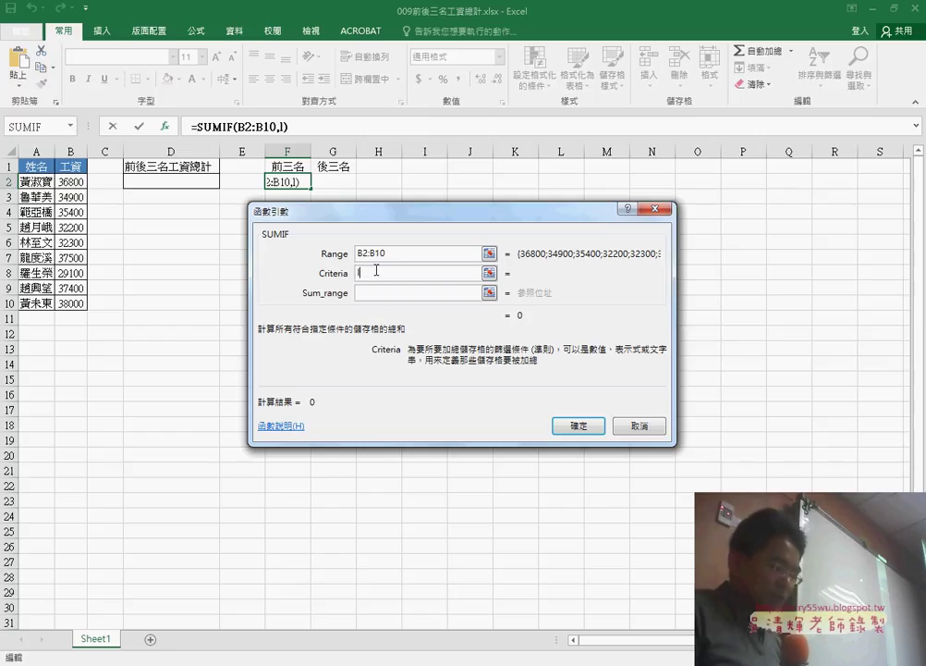
type("arg")
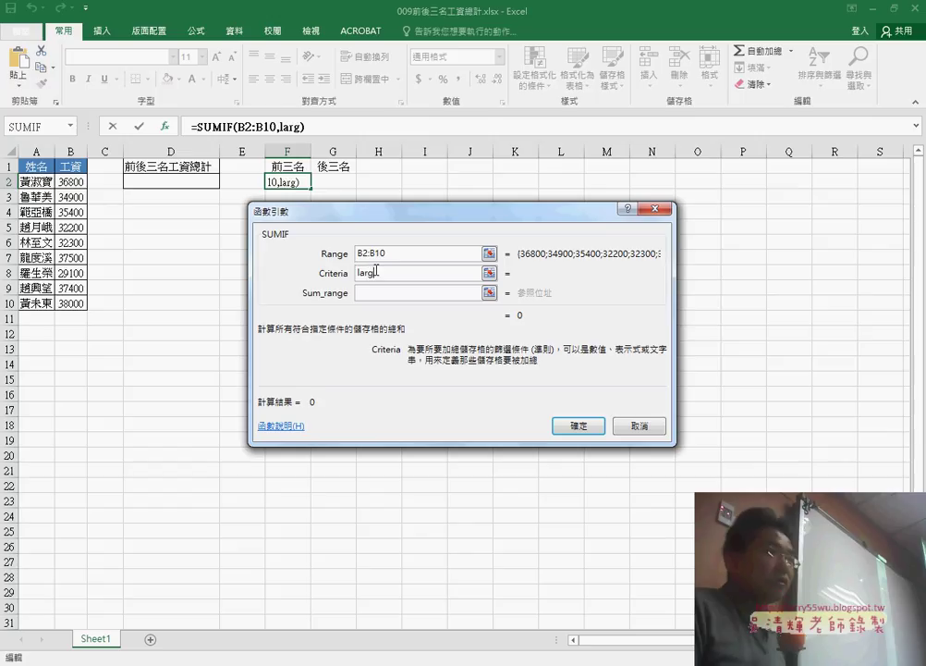
type("e*")
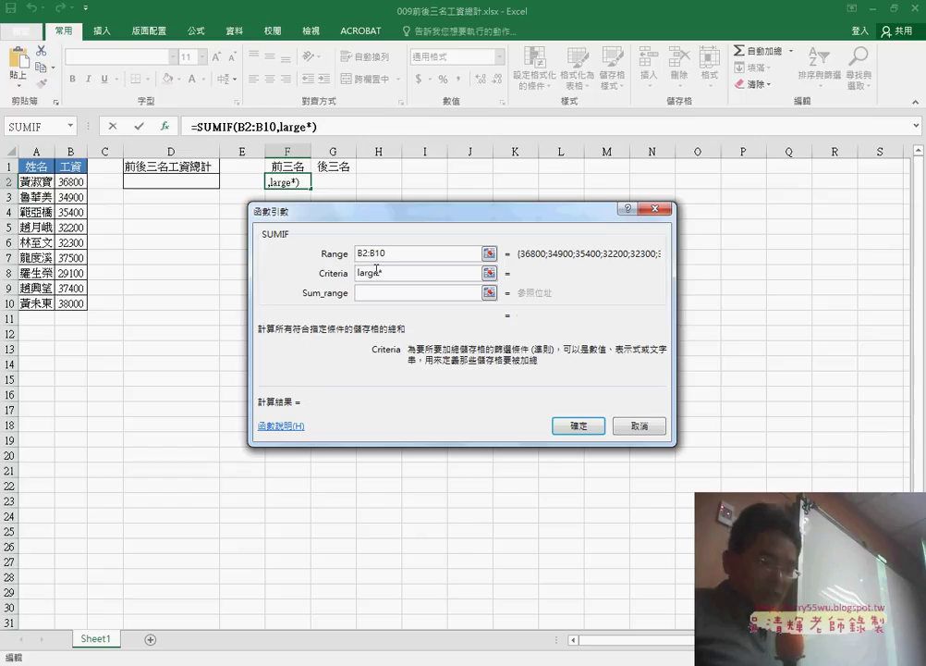
key("BackSpace")
type("(")
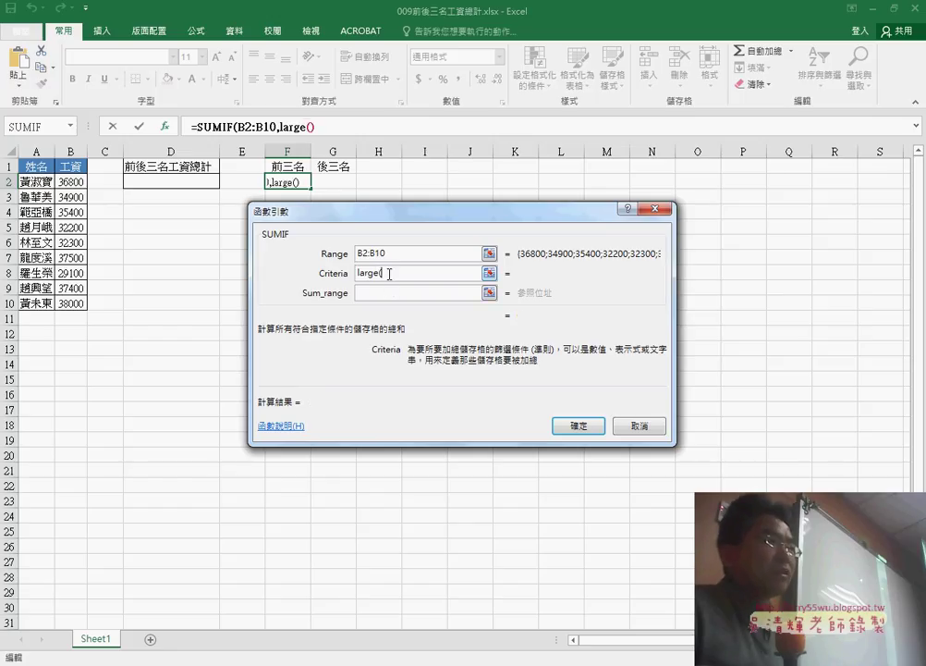
left_click_drag(389, 274, 357, 273)
key("BackSpace")
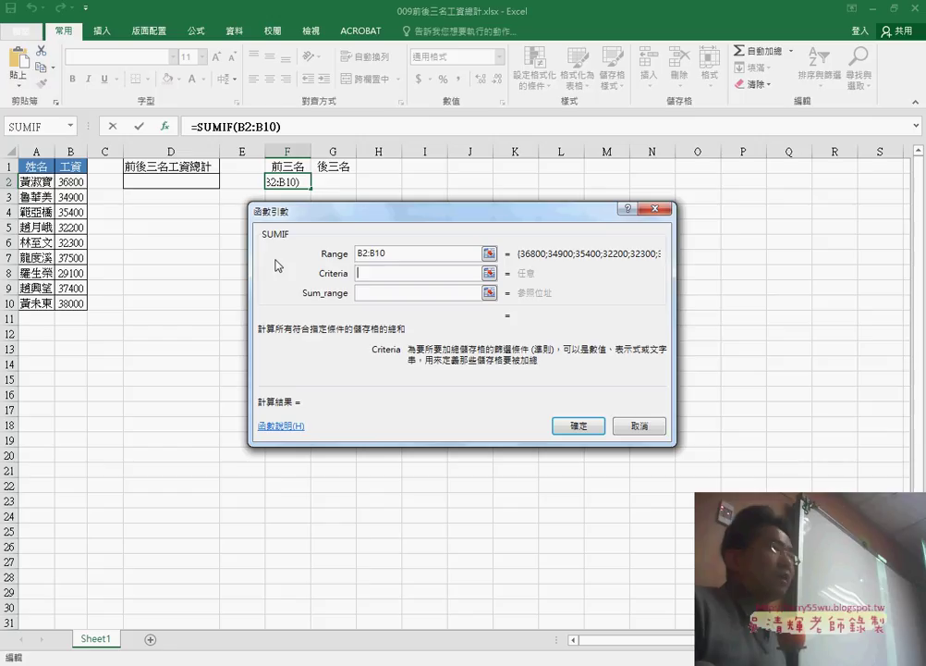
left_click(69, 127)
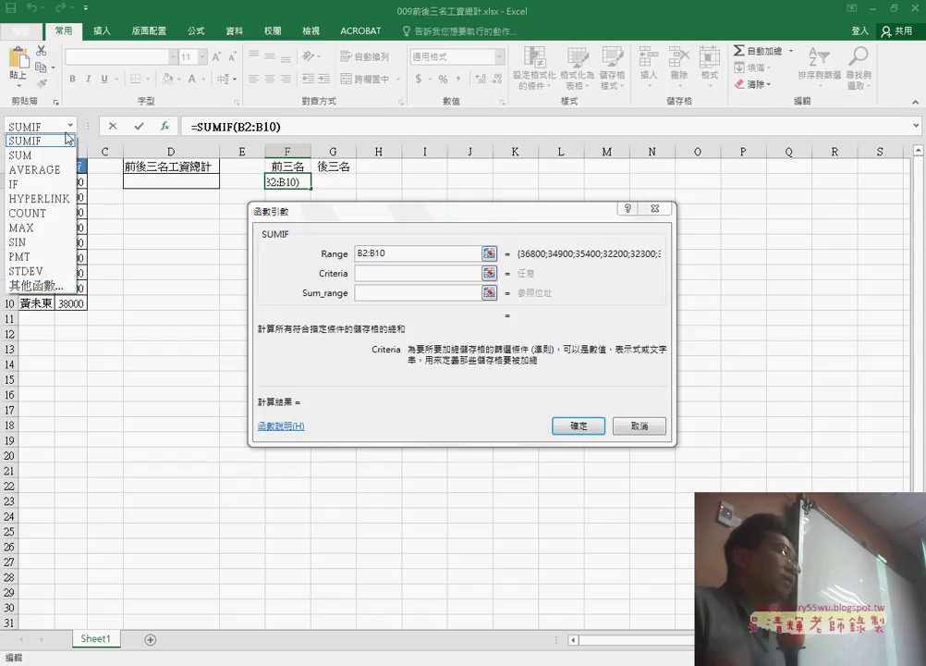
Nest the Statistical LARGE function as the SUMIF criterion via More Functions.
left_click(60, 287)
left_click(543, 252)
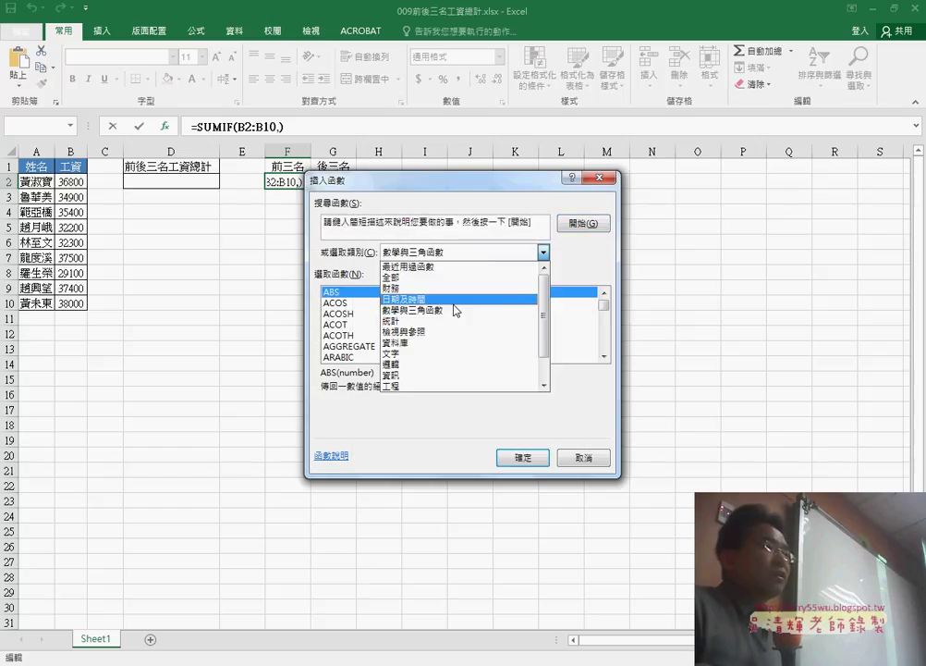
left_click(507, 324)
left_click_drag(603, 305, 602, 326)
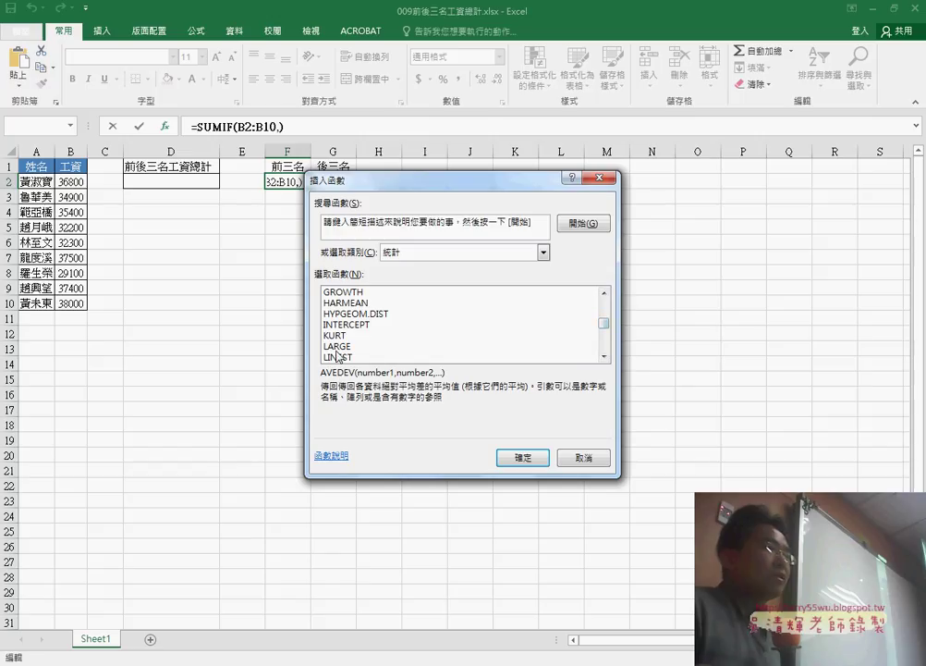
left_click(338, 348)
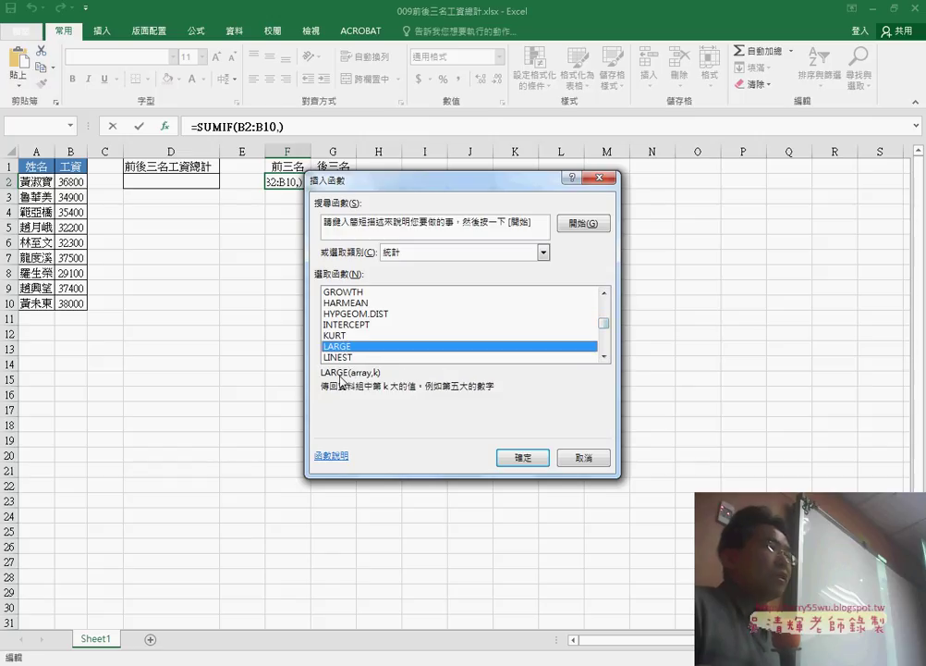
left_click(514, 457)
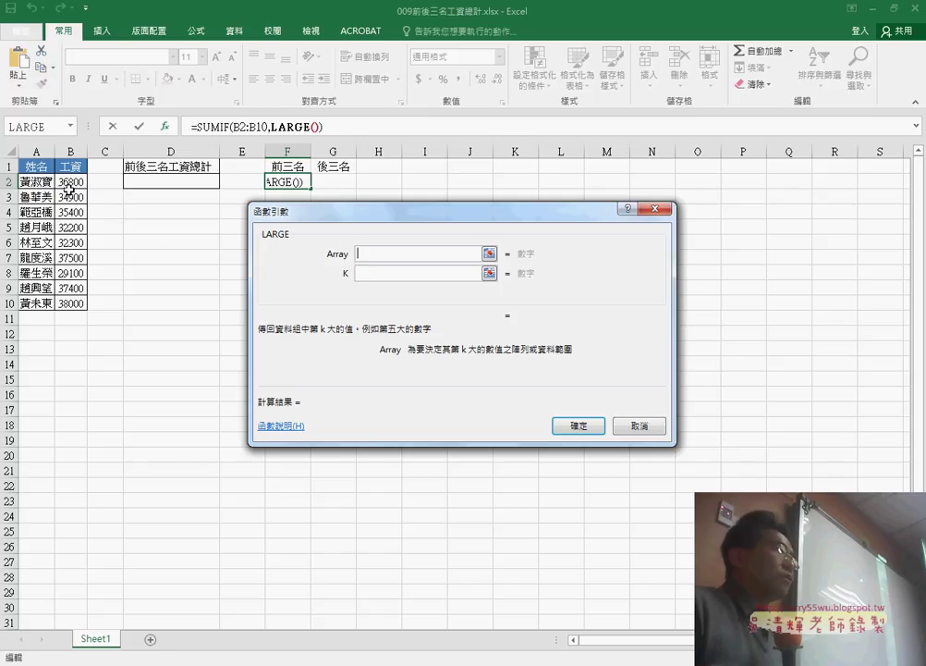
Give LARGE array B2:B10 and k 3, so F2 shows 37400.
left_click_drag(69, 188, 70, 304)
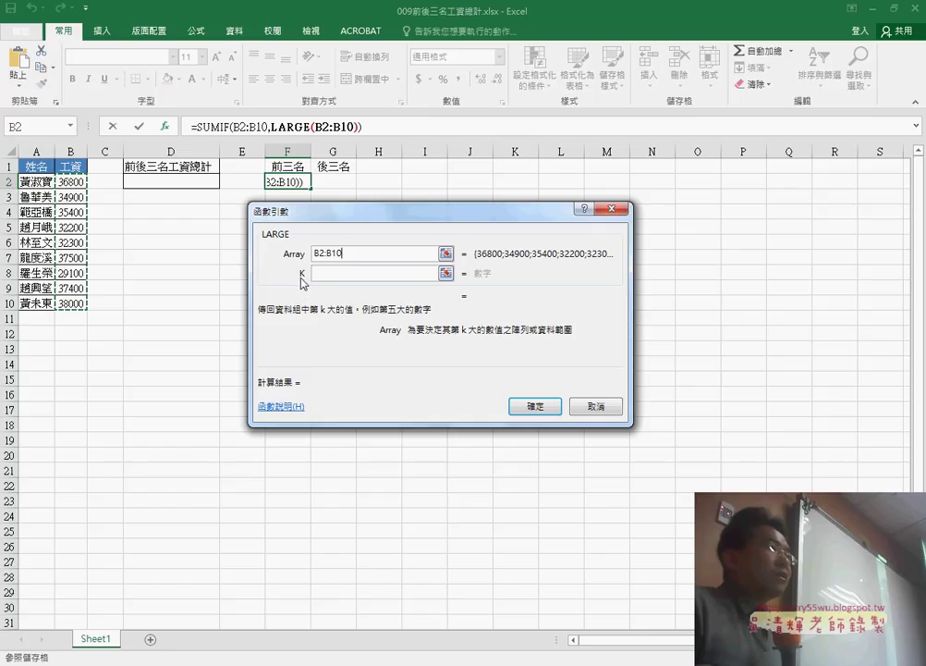
left_click(314, 275)
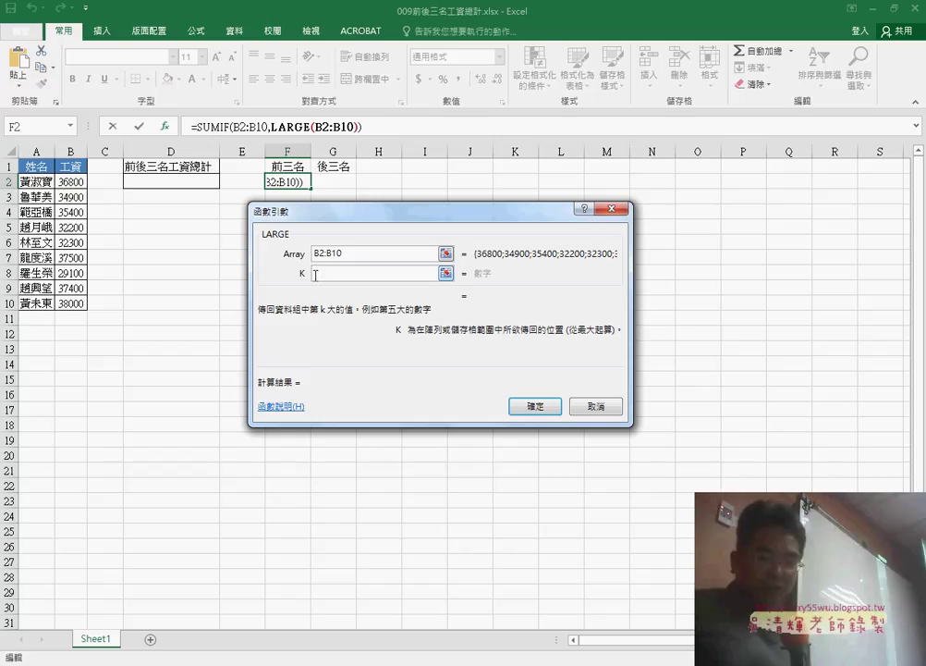
type("3")
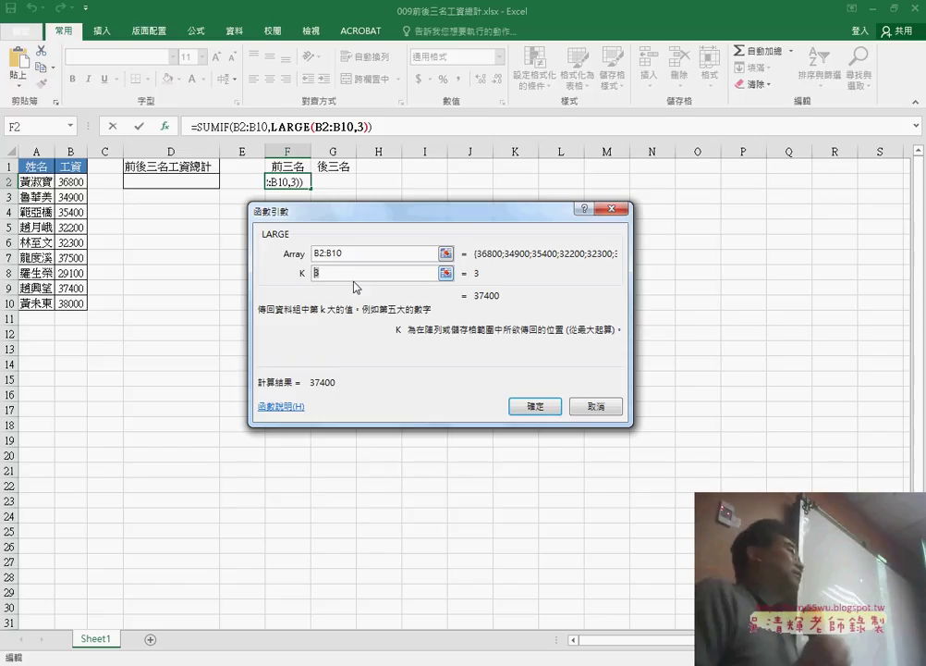
left_click(534, 408)
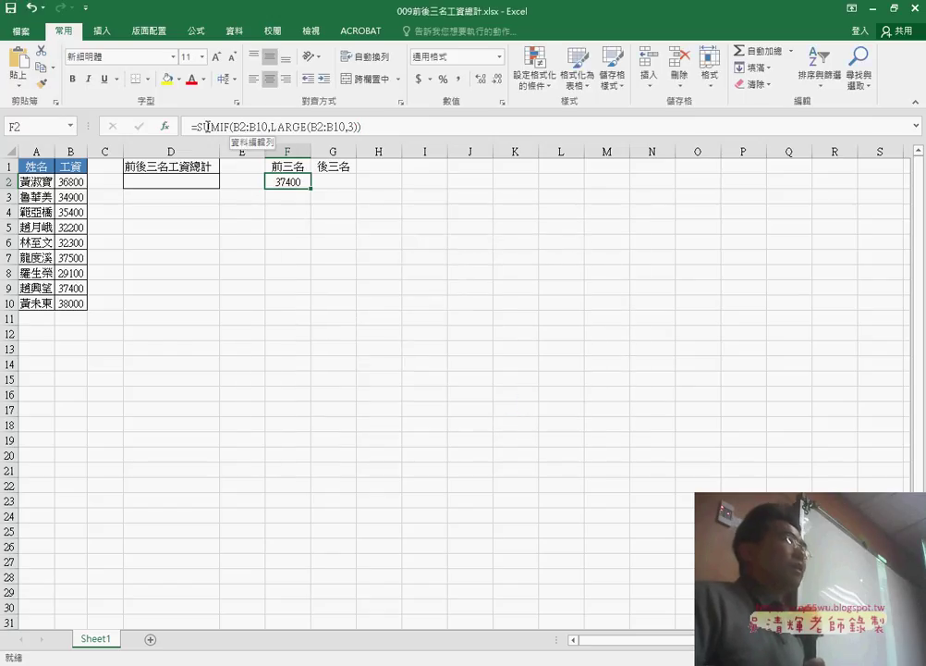
Reopen F2's SUMIF arguments and prefix the criterion with >= to read ">=LARGE(B2:B10,3)".
left_click(212, 127)
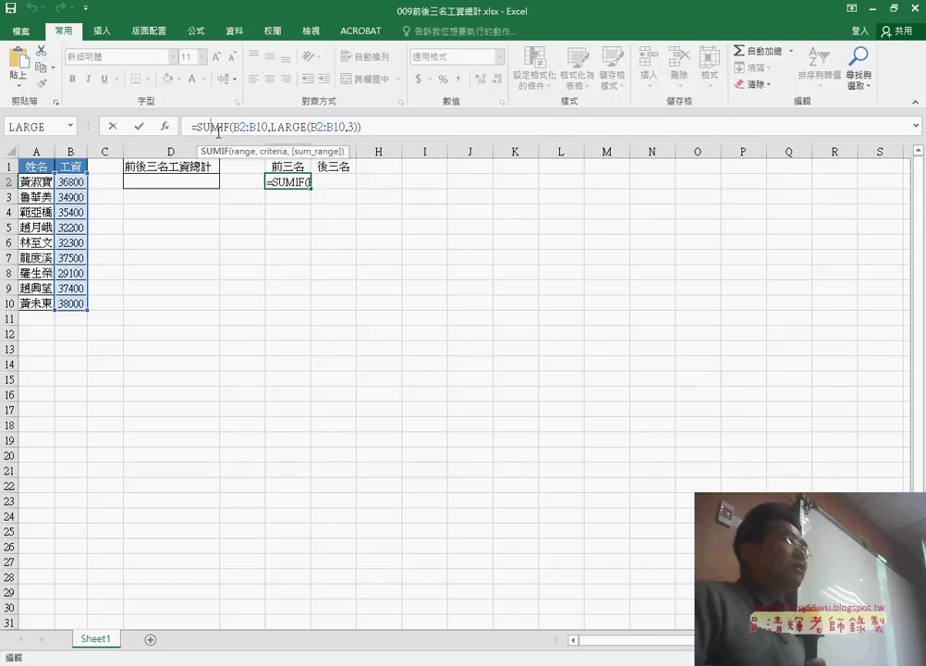
left_click(166, 126)
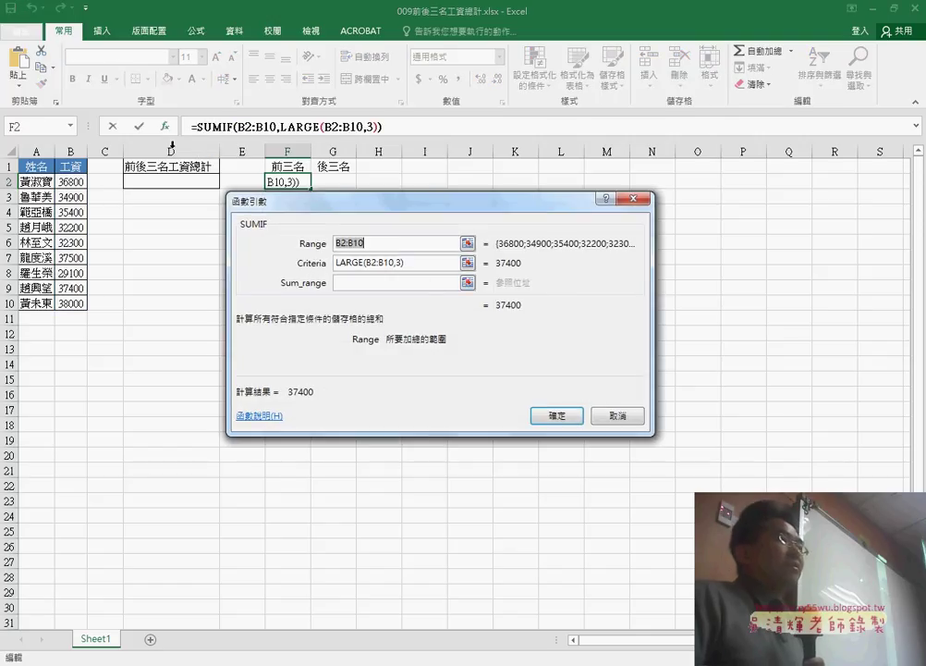
left_click(416, 271)
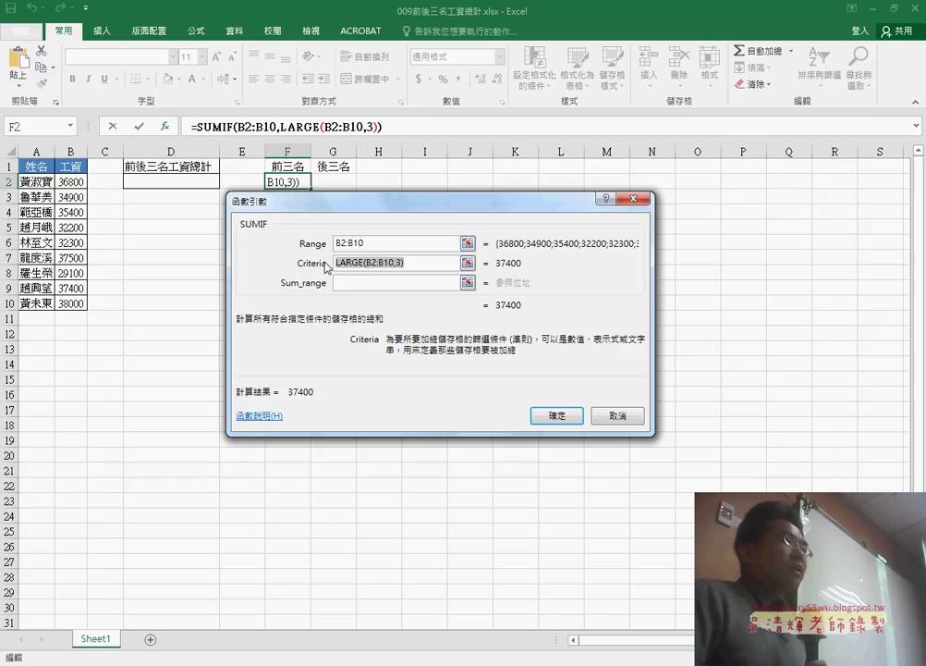
left_click(429, 264)
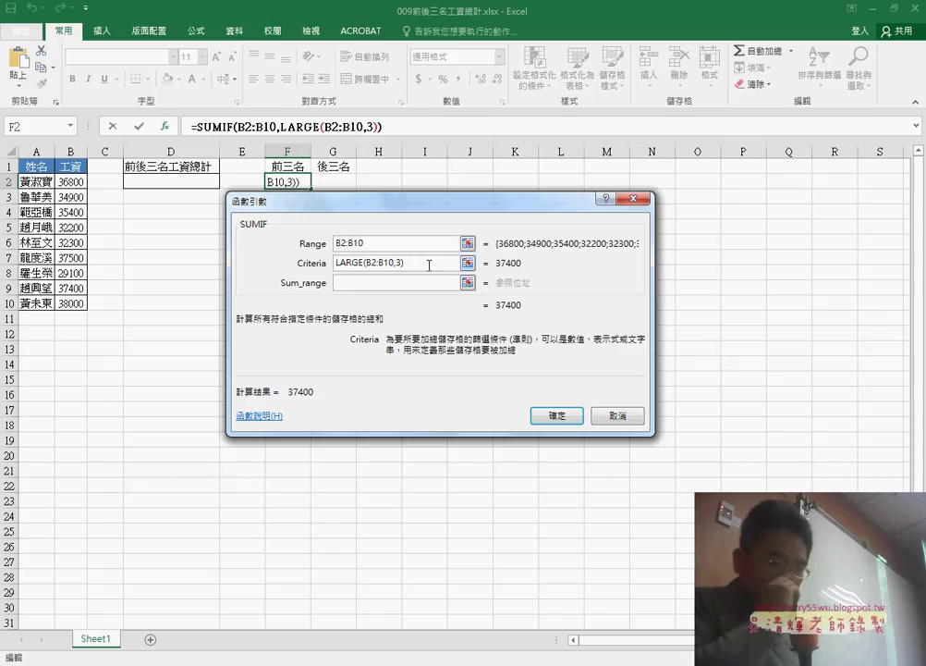
key("Home")
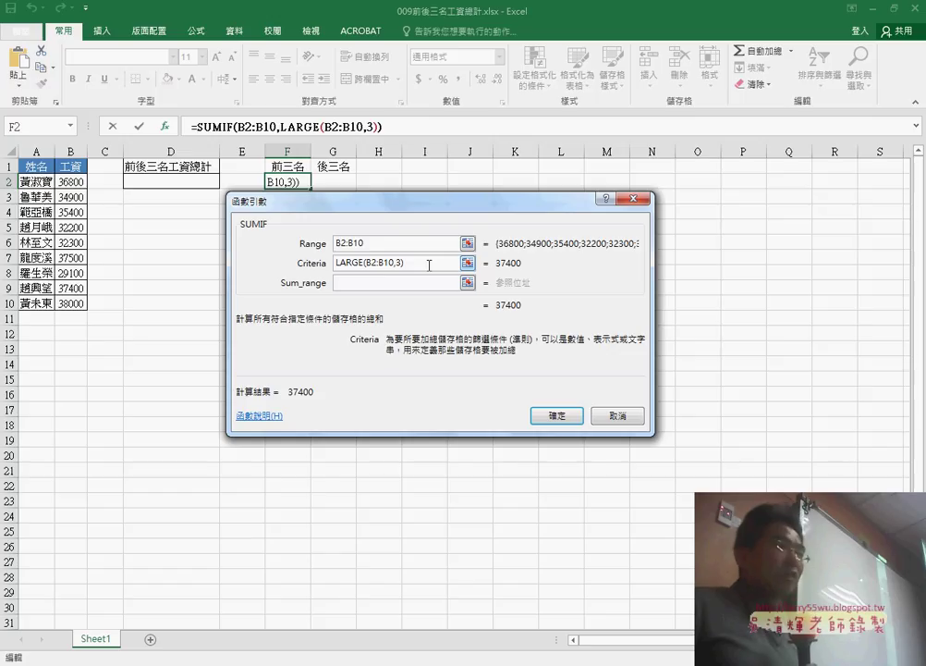
type(">")
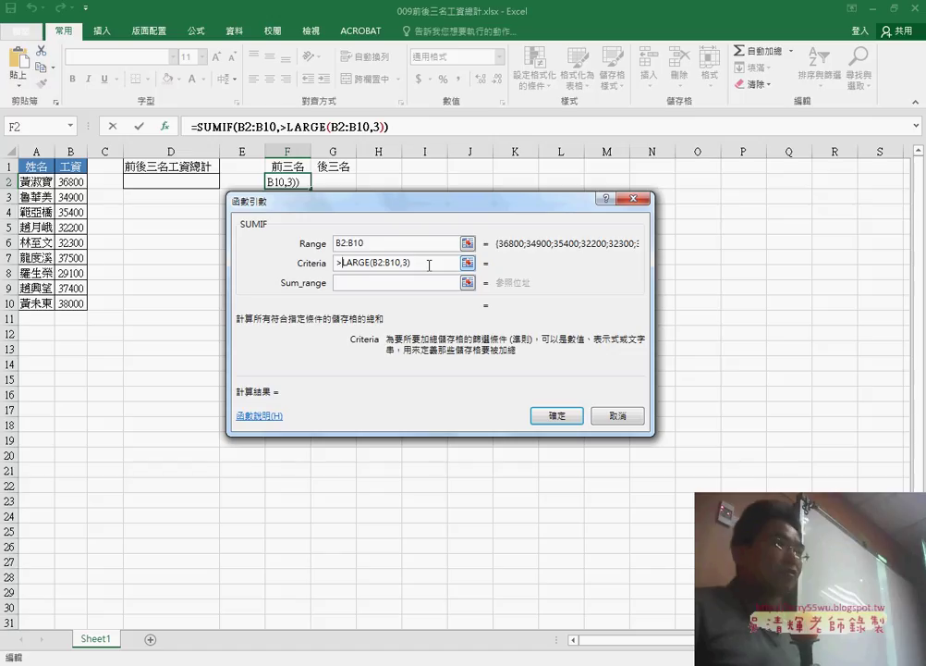
type("=")
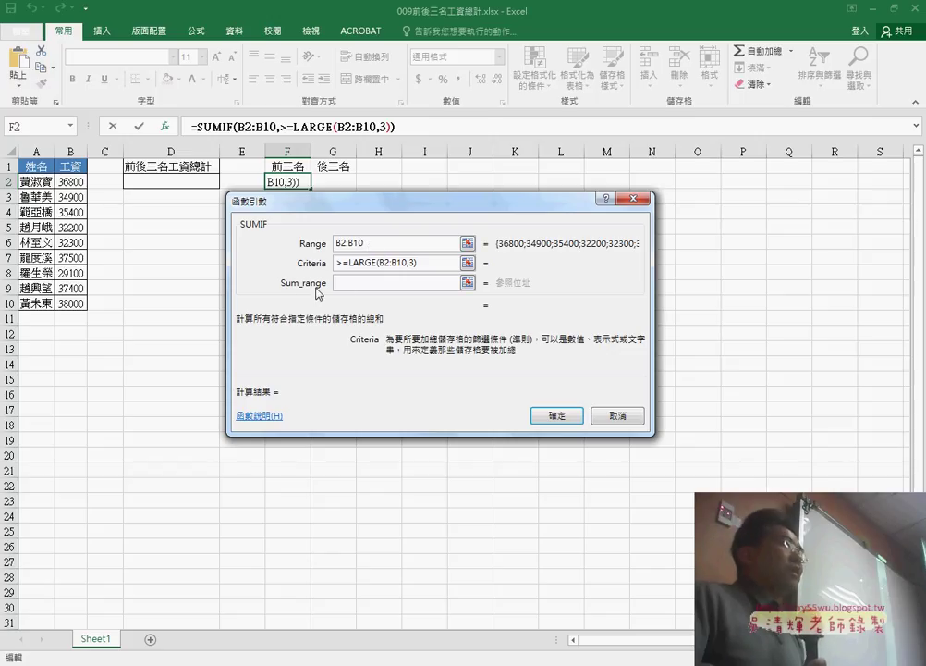
left_click(376, 283)
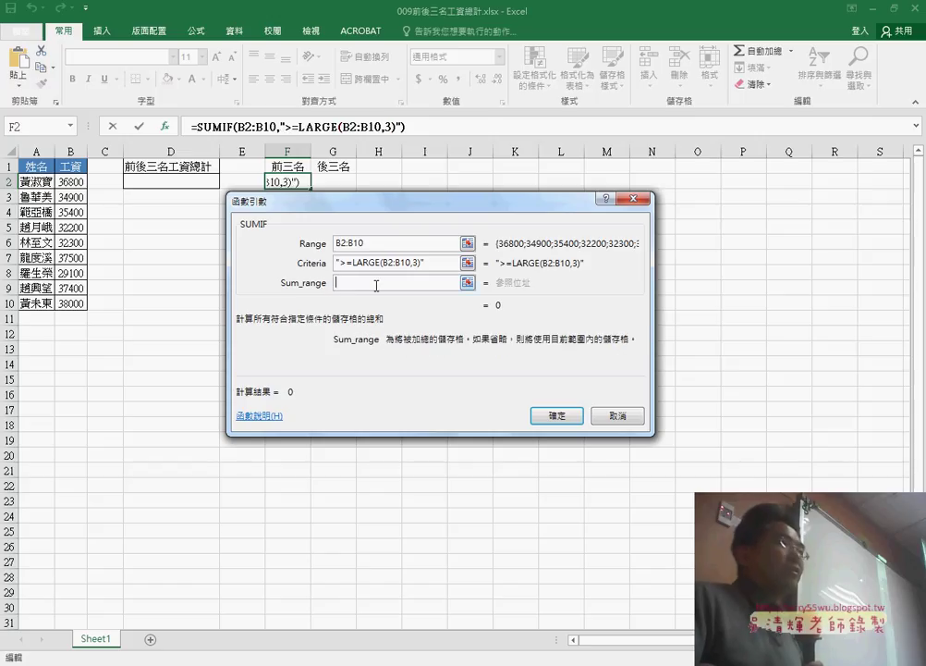
Fill the SUMIF Sum_range with the salaries B2:B10, then return to the criteria.
left_click(331, 264)
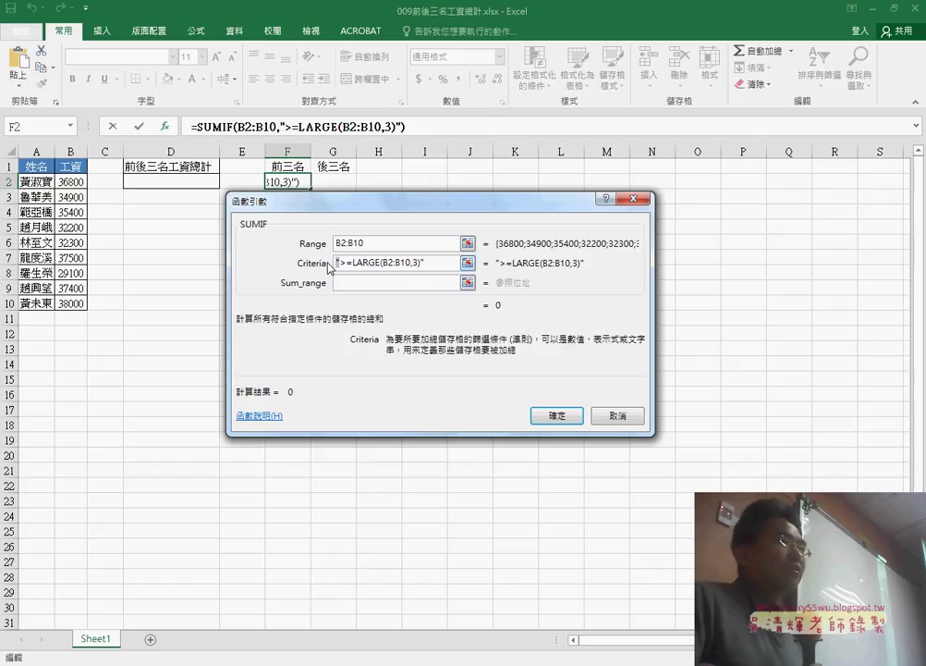
left_click(425, 263)
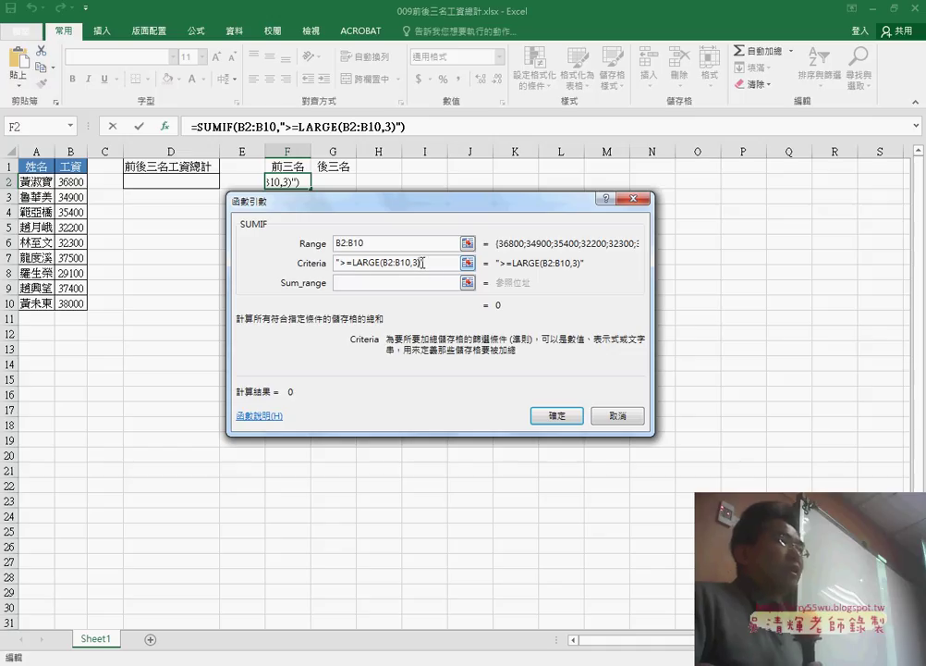
left_click(370, 287)
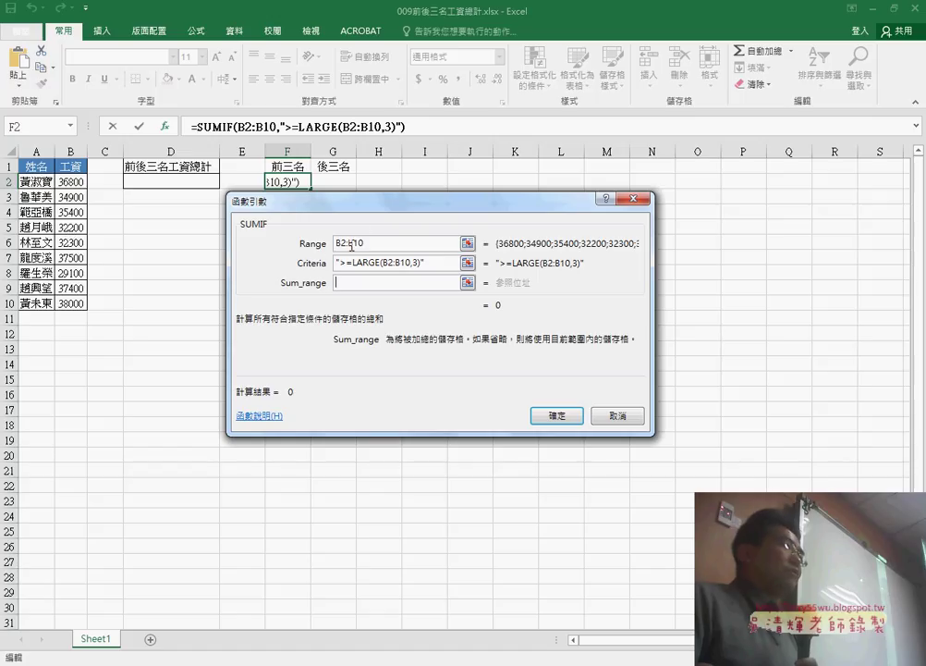
left_click_drag(367, 245, 331, 248)
left_click(342, 284)
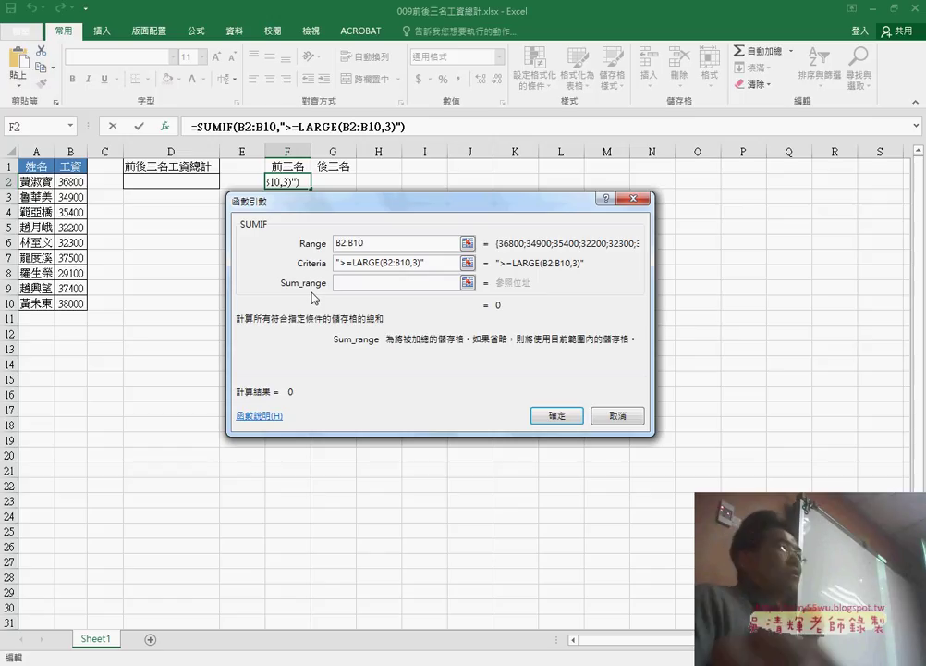
left_click(340, 241)
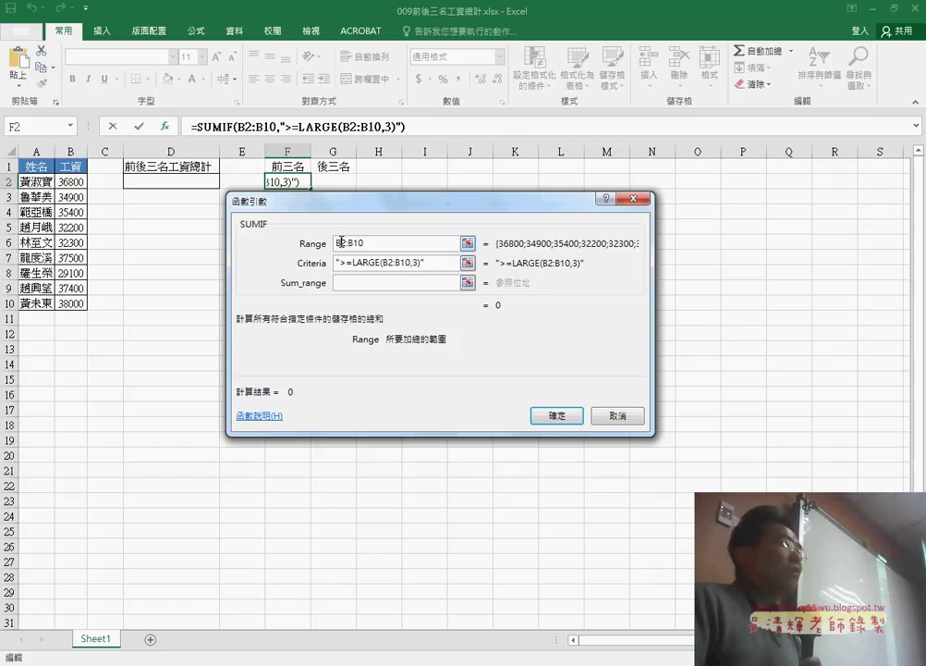
left_click(338, 283)
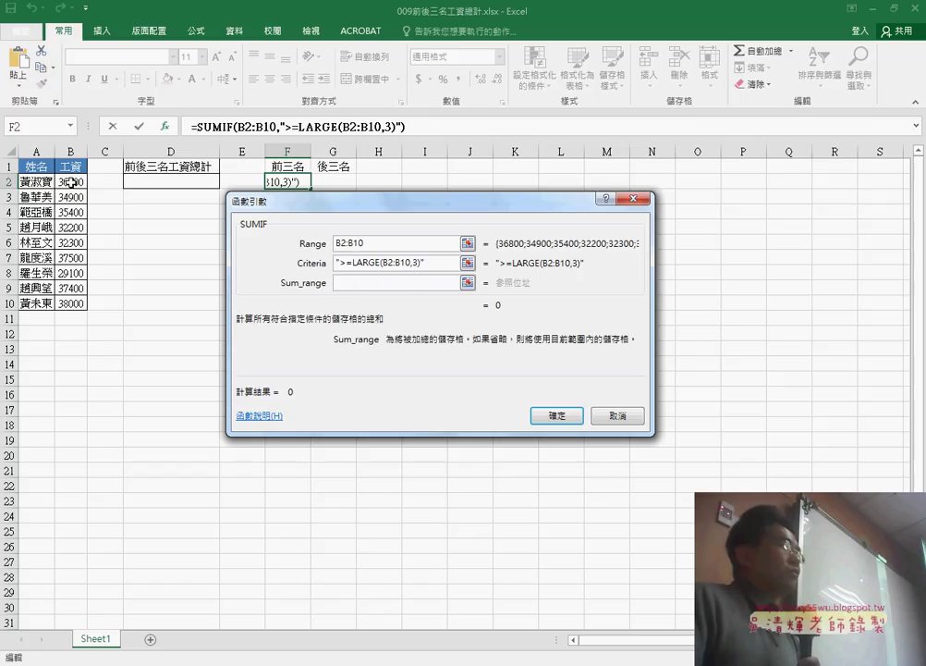
left_click_drag(71, 182, 71, 304)
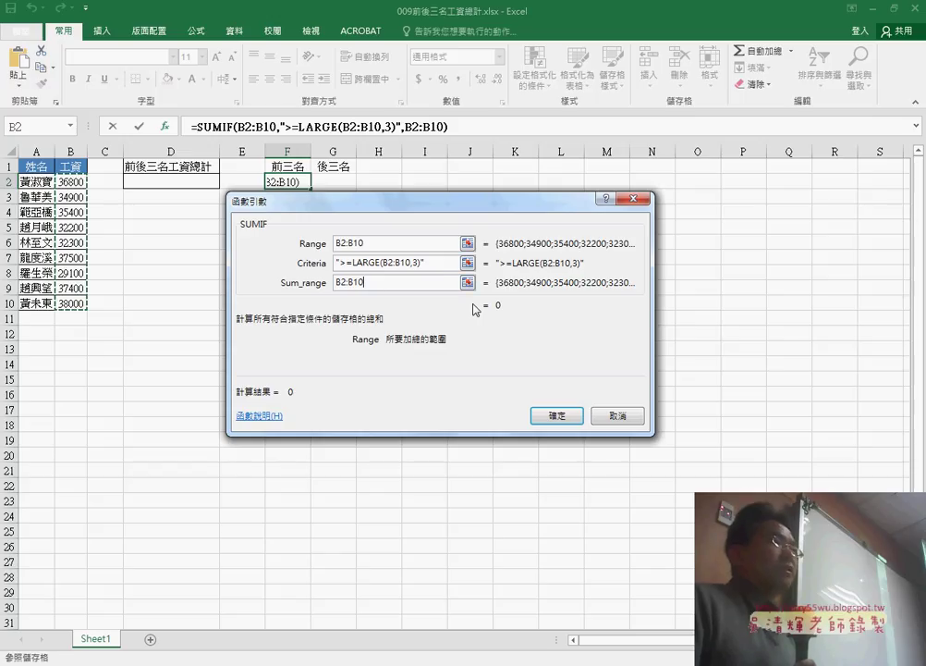
left_click(423, 266)
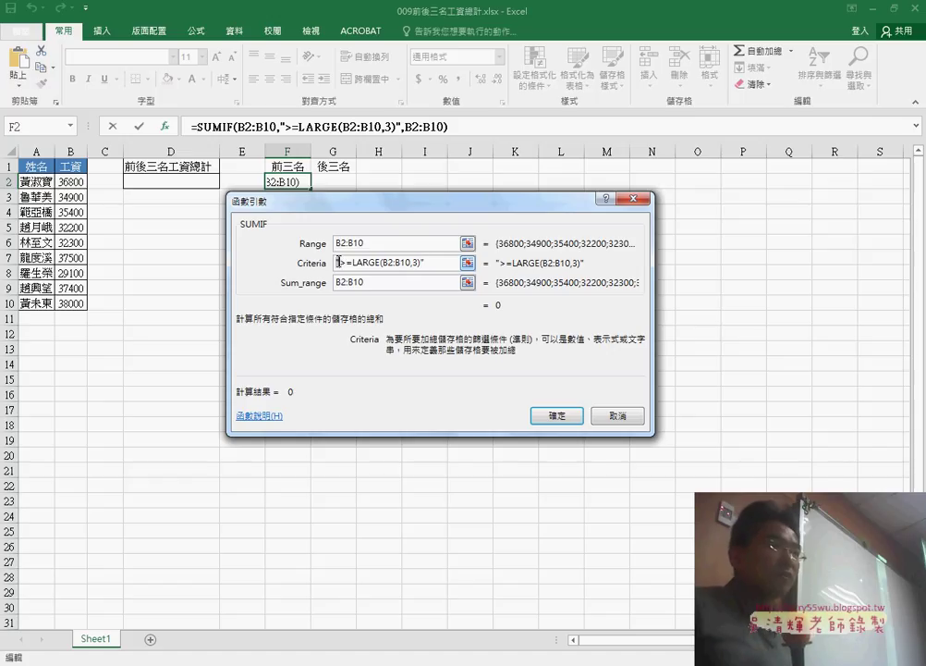
Rewrite the criterion as ">="&LARGE(B2:B10,3) so F2 previews 112900.
key("BackSpace")
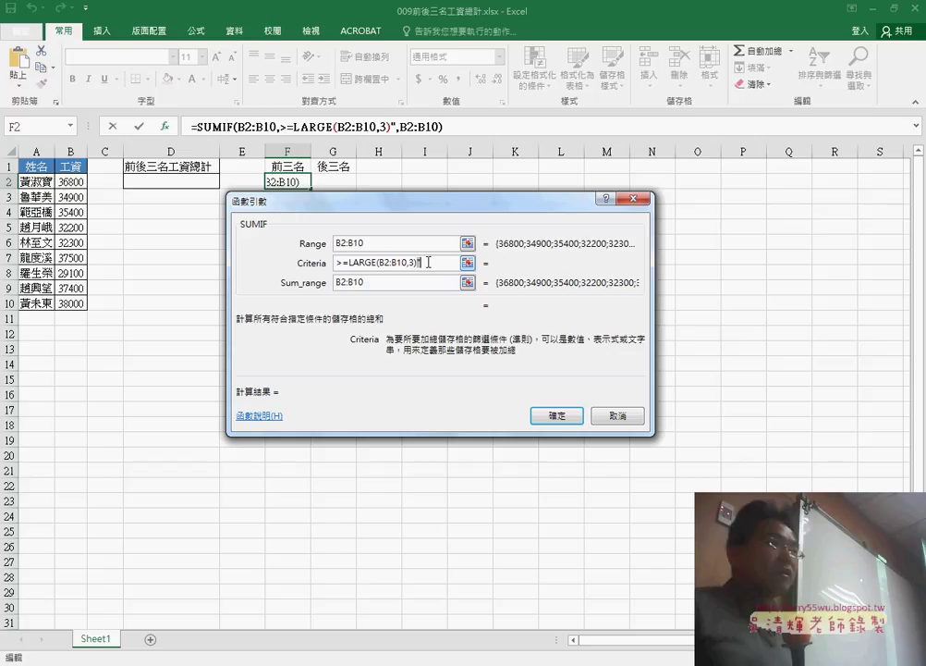
key("BackSpace")
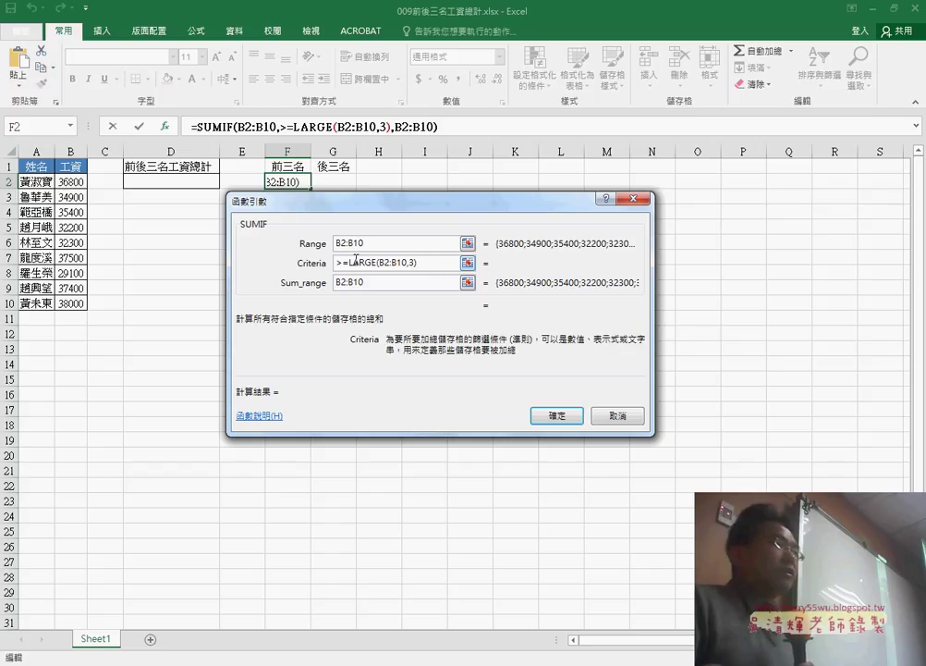
left_click(337, 263)
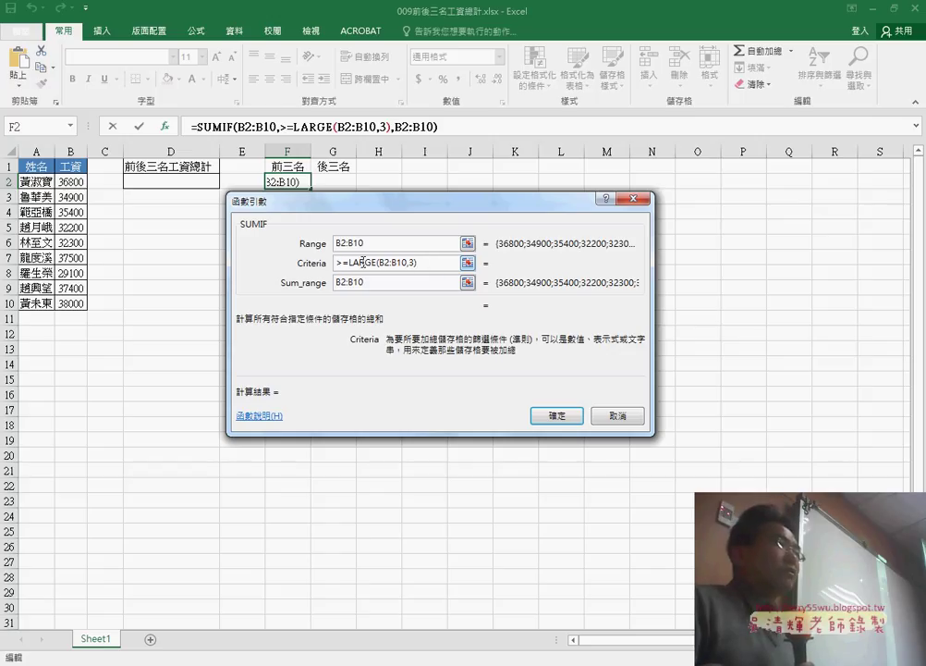
left_click_drag(350, 264, 469, 271)
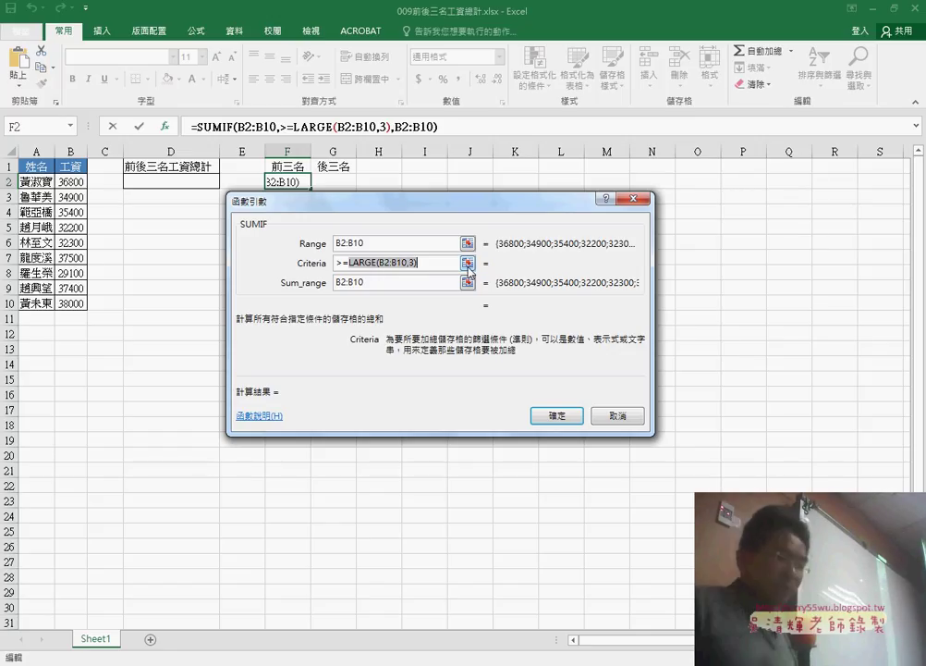
key("Right")
key("Left")
key("Left")
key("Left")
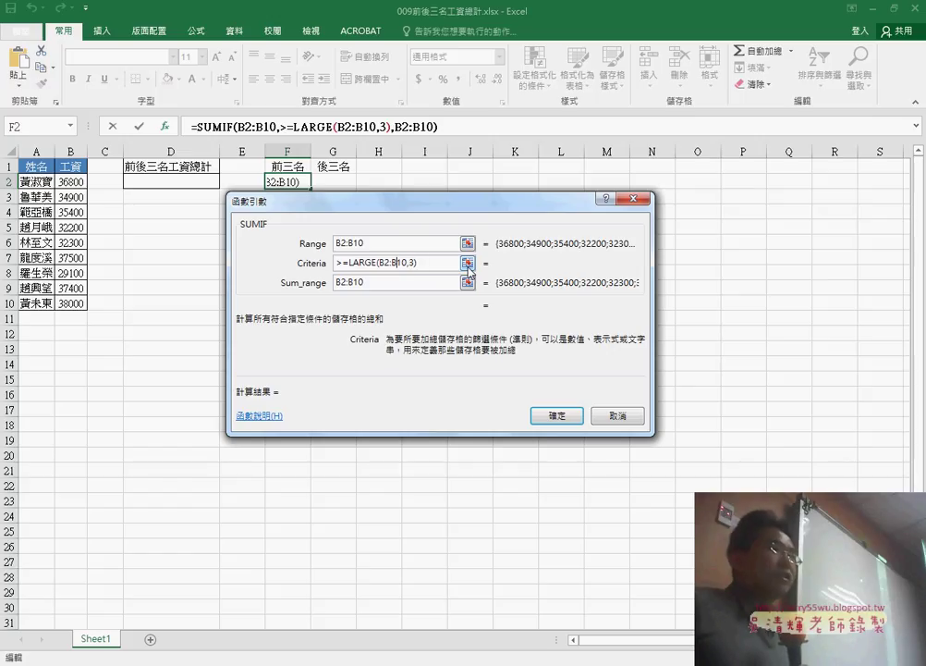
key("Left")
key("Left")
key("Left")
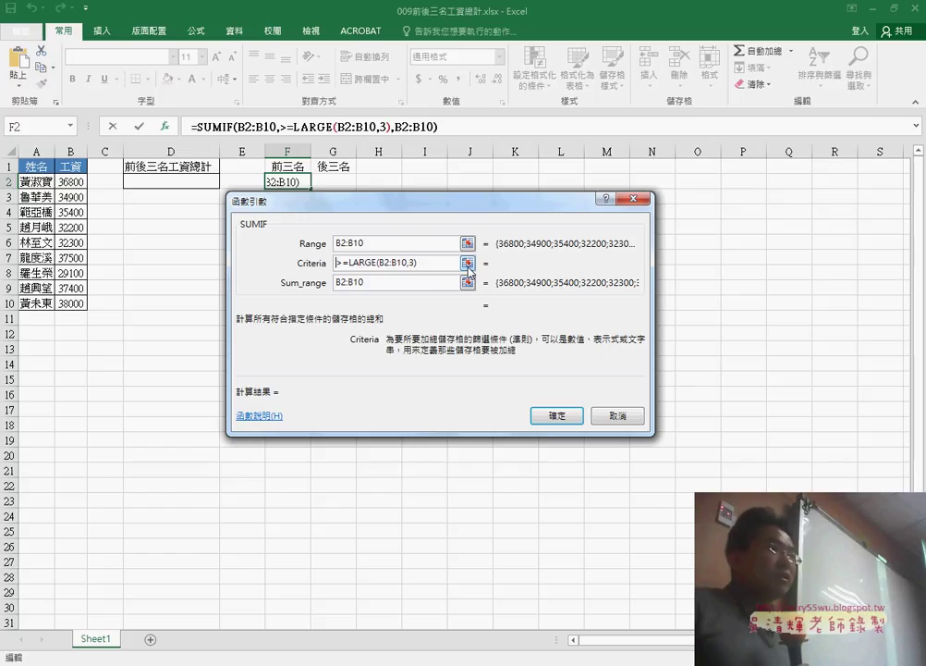
type("\"")
key("Right")
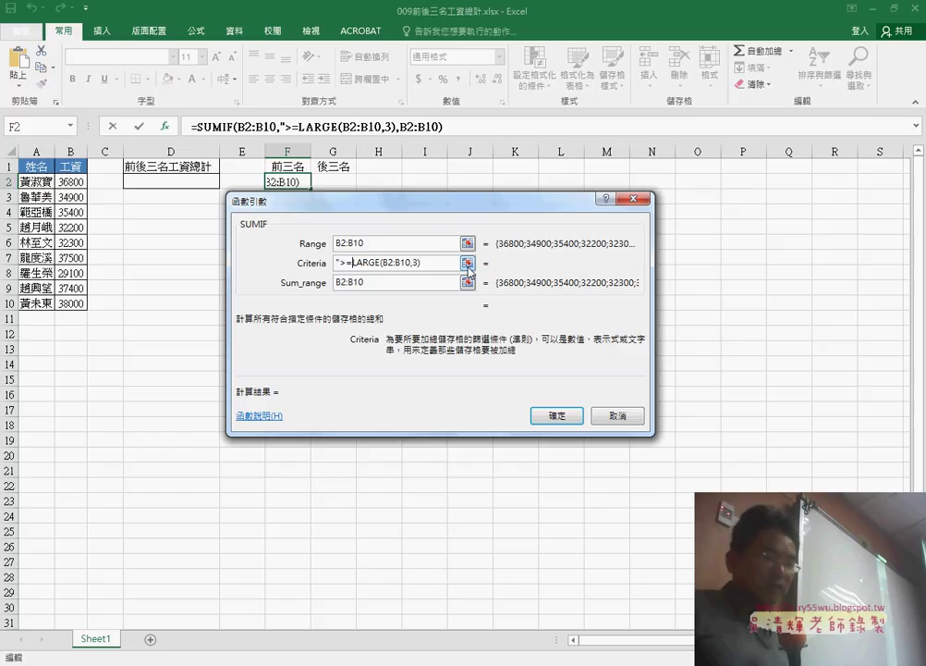
type("\"")
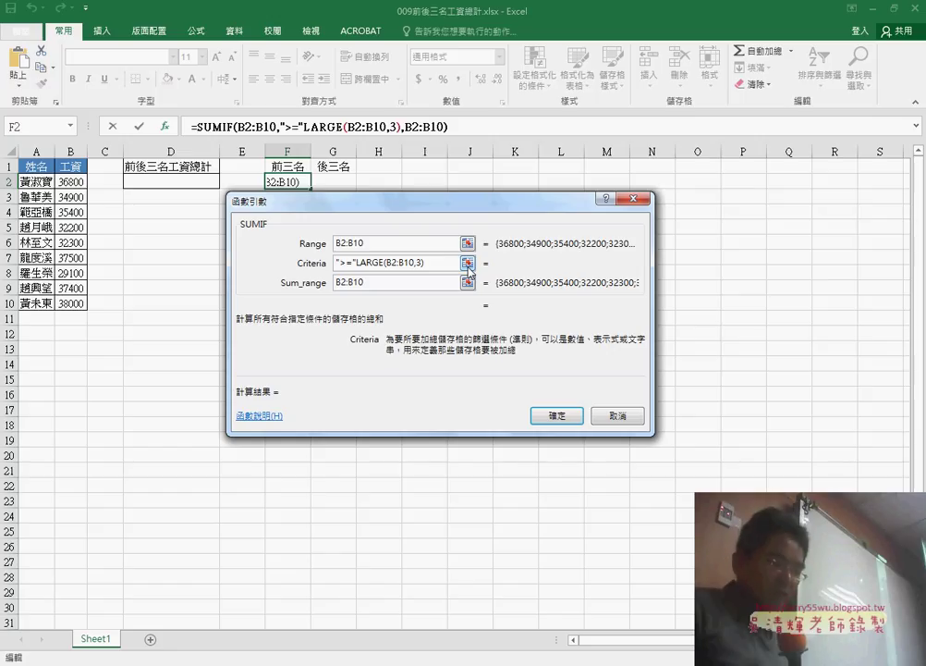
type("&")
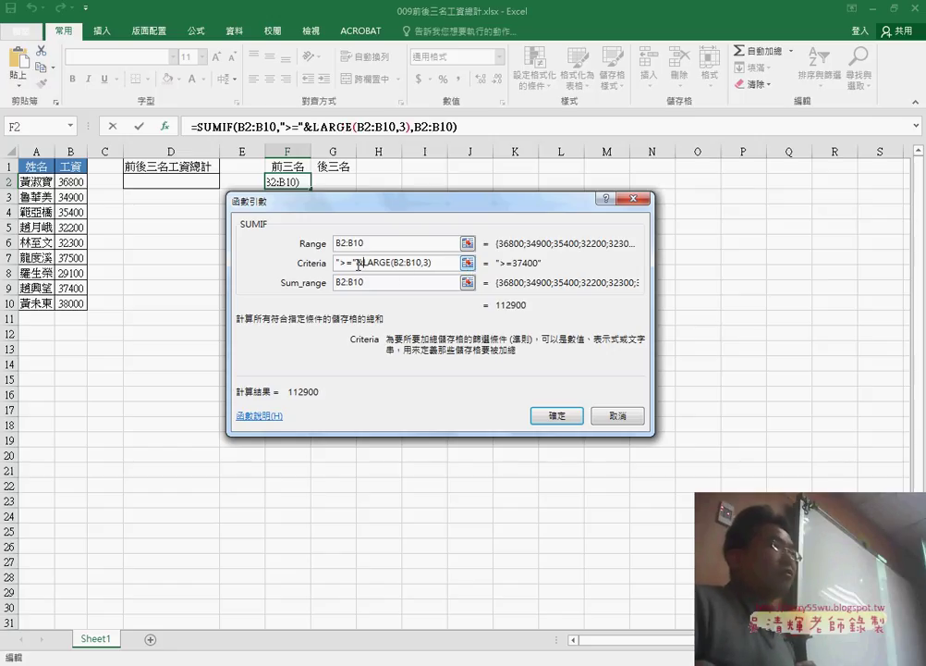
left_click_drag(361, 264, 451, 265)
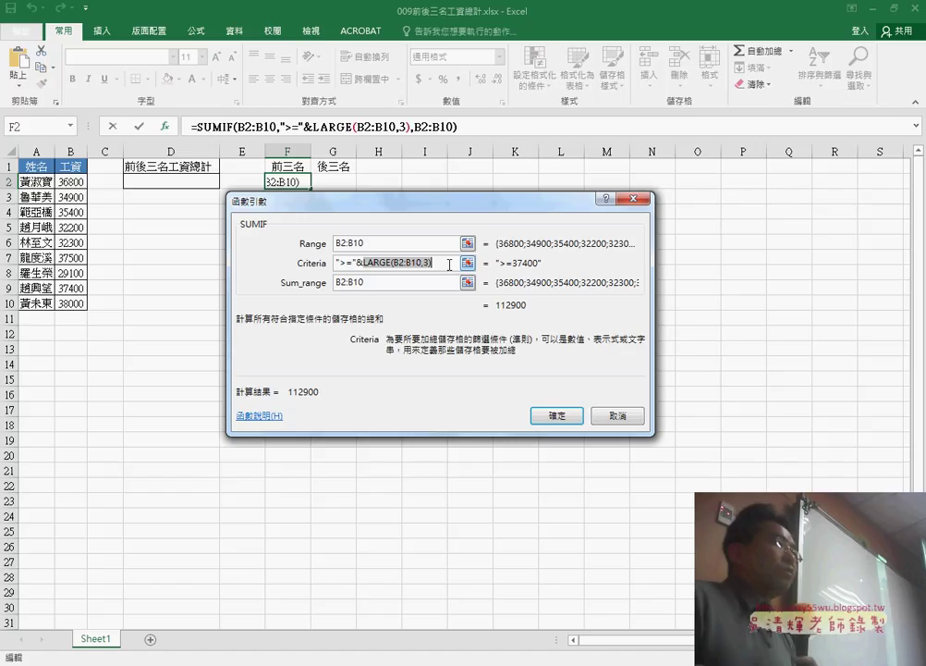
left_click(369, 263)
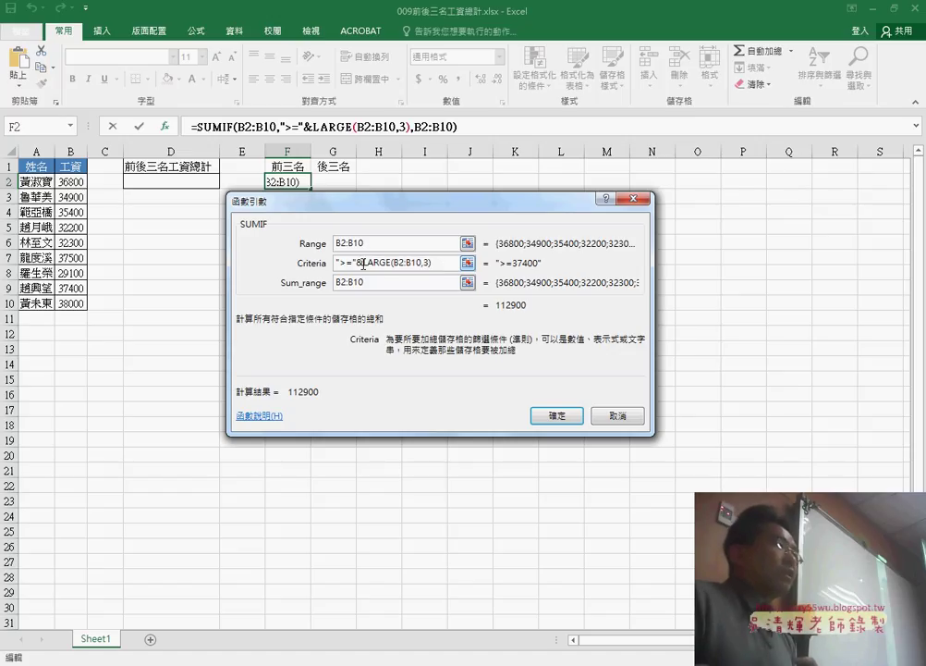
left_click_drag(363, 263, 445, 268)
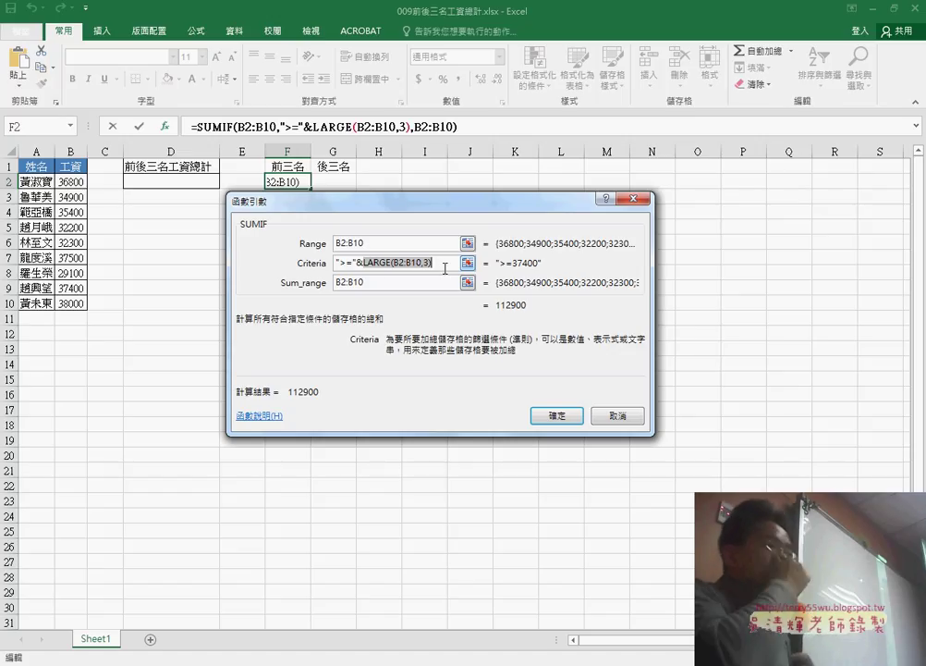
left_click(363, 265)
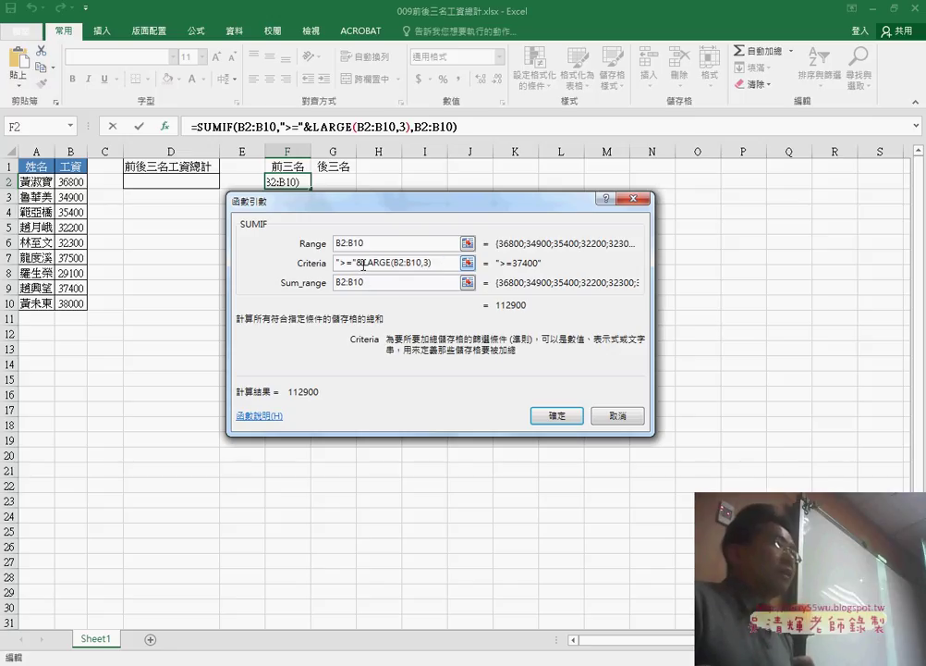
left_click(339, 267)
left_click(354, 264)
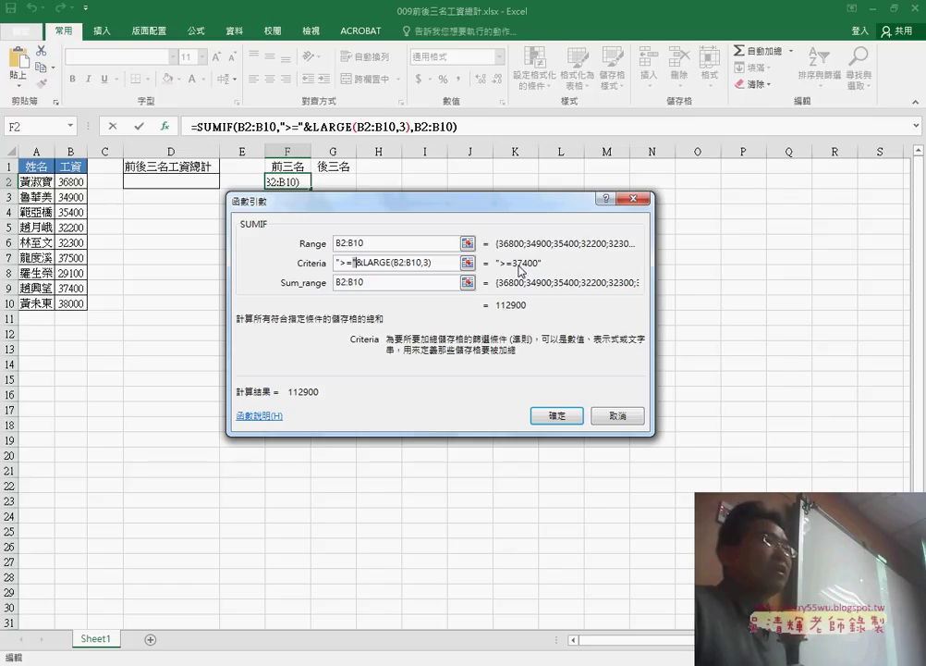
left_click(560, 419)
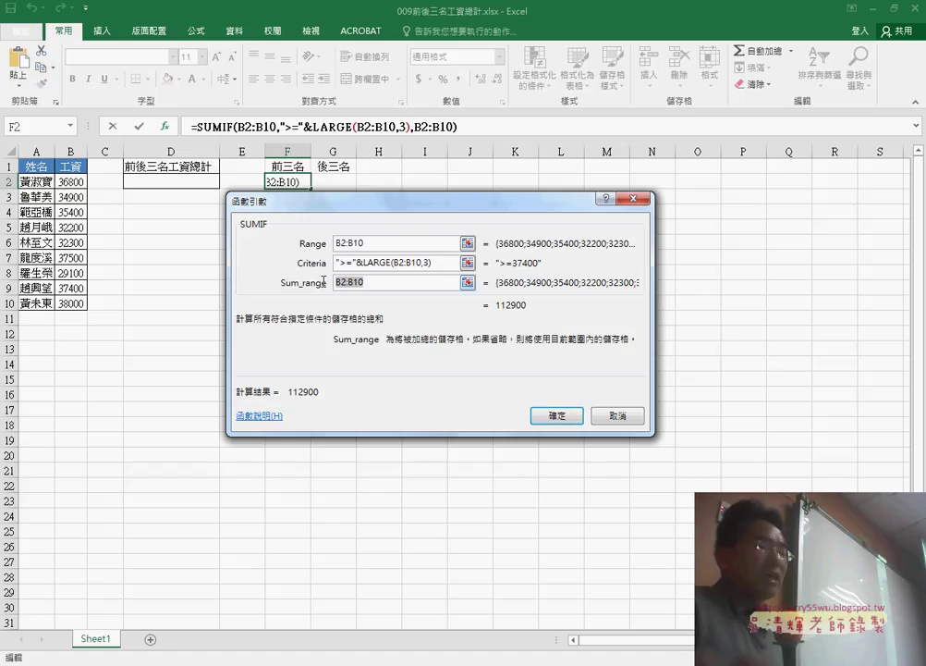
left_click_drag(390, 282, 336, 283)
Leave SUMIF's sum range empty and confirm, so F2 shows the top-three total 112900.
key("BackSpace")
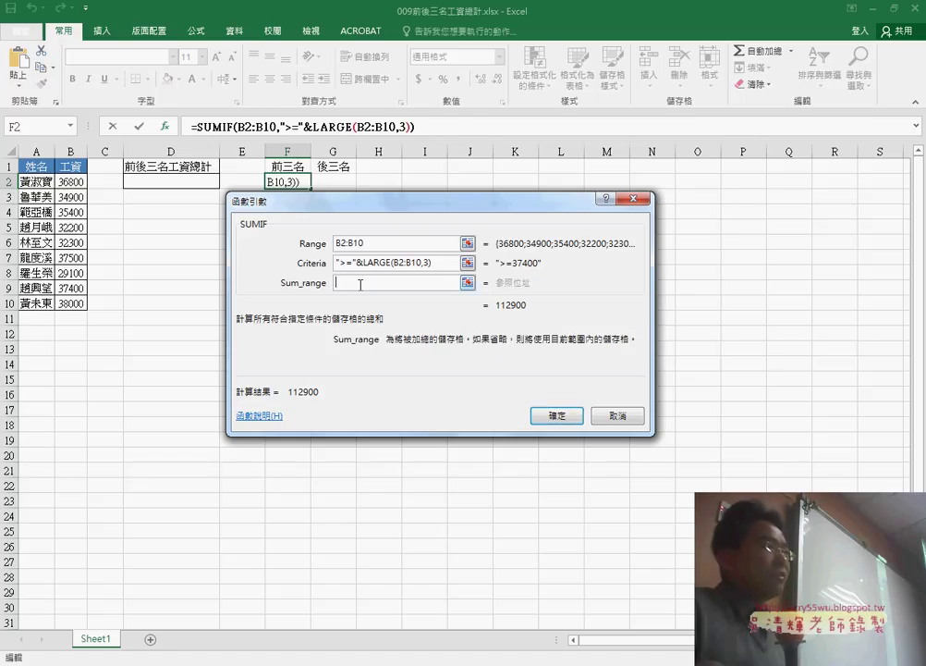
left_click(390, 244)
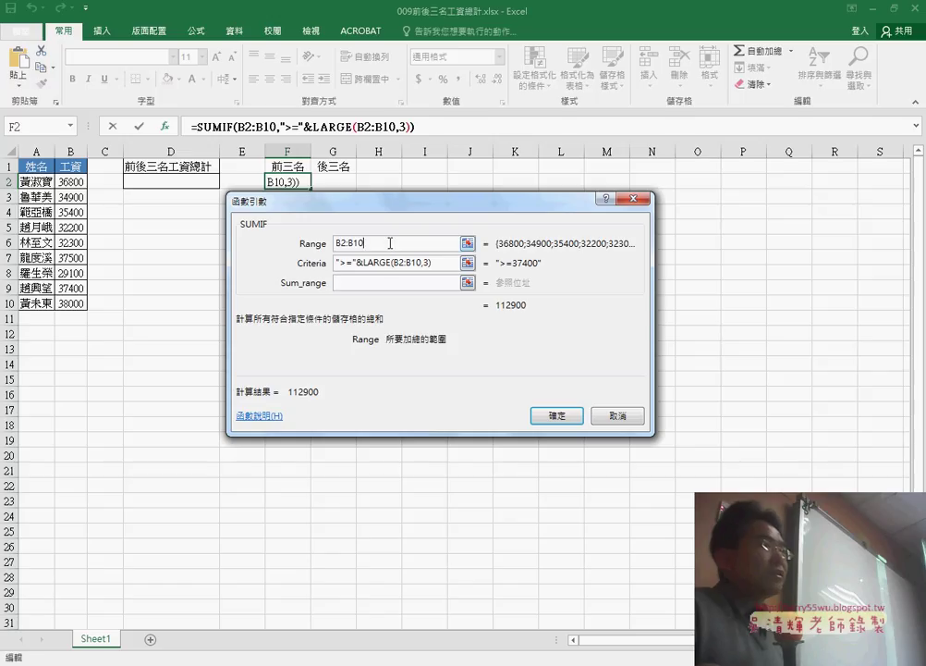
left_click(362, 282)
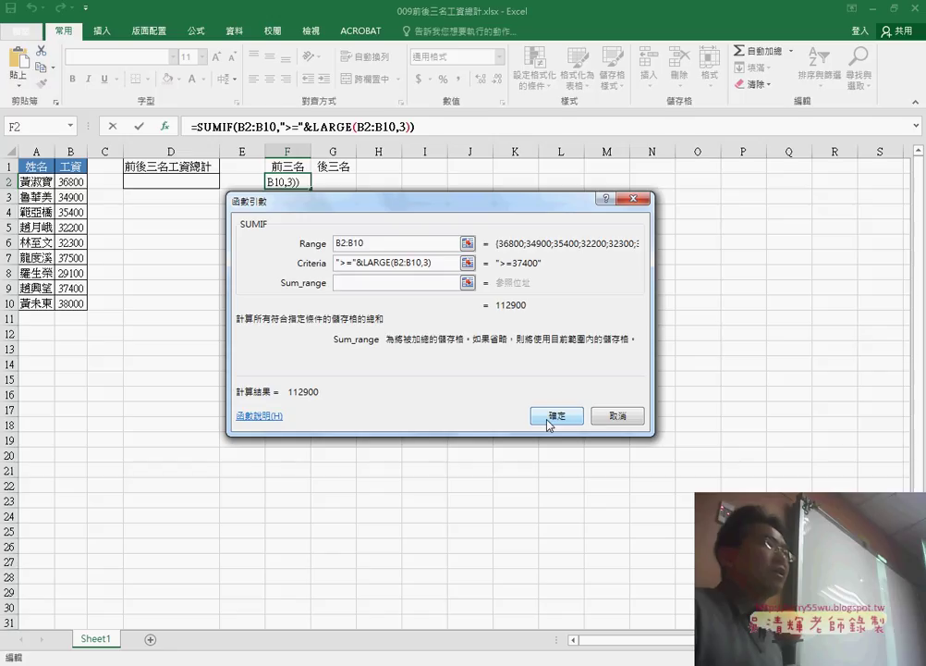
left_click(548, 421)
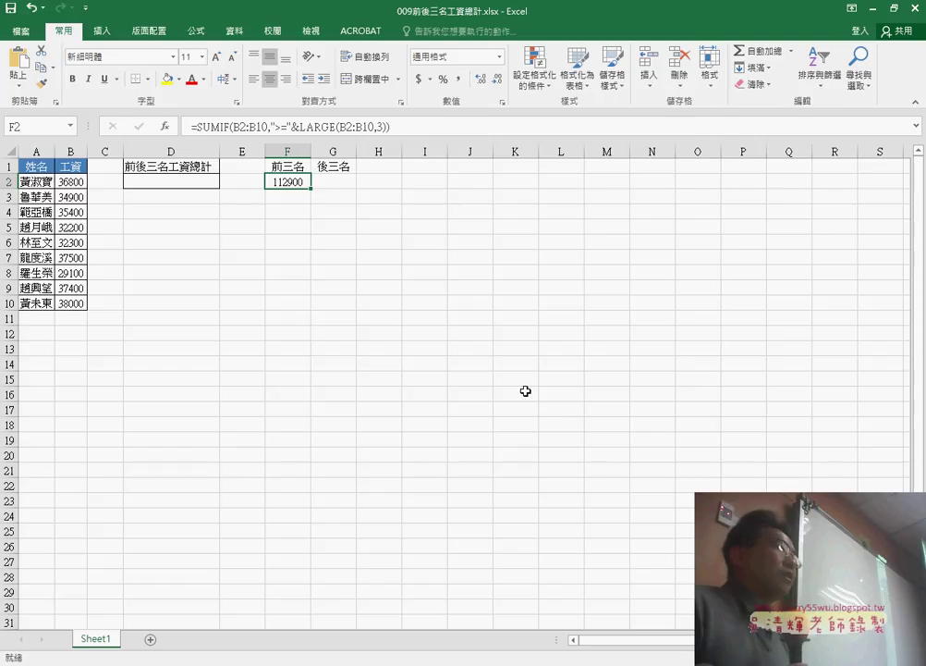
Start inserting a function into H2 and browse the function list for LARGE.
left_click(388, 164)
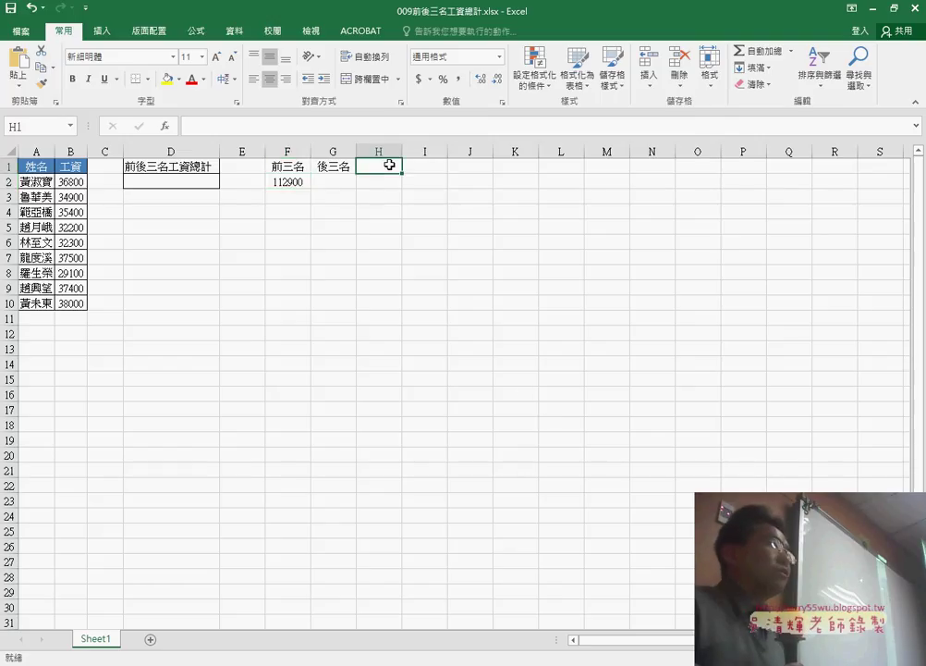
left_click(394, 179)
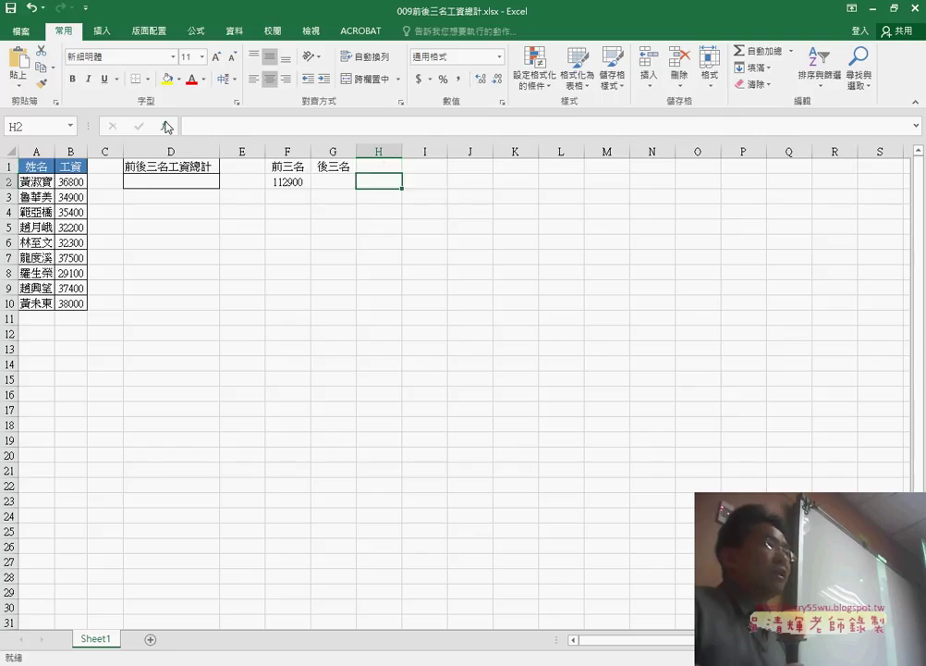
key("shift+F3")
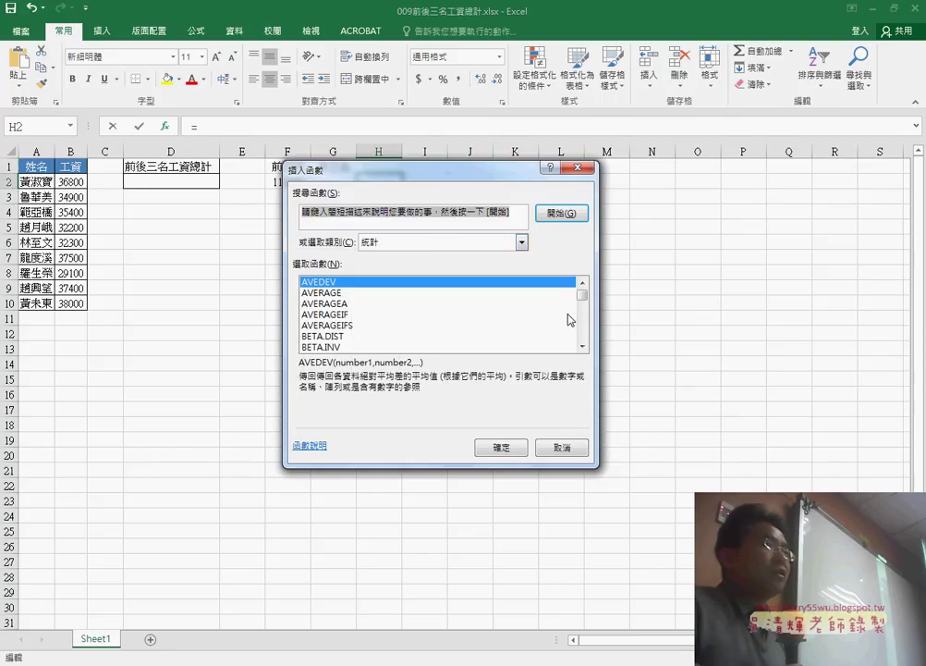
scroll(584, 325, "down", 4)
scroll(584, 325, "down", 6)
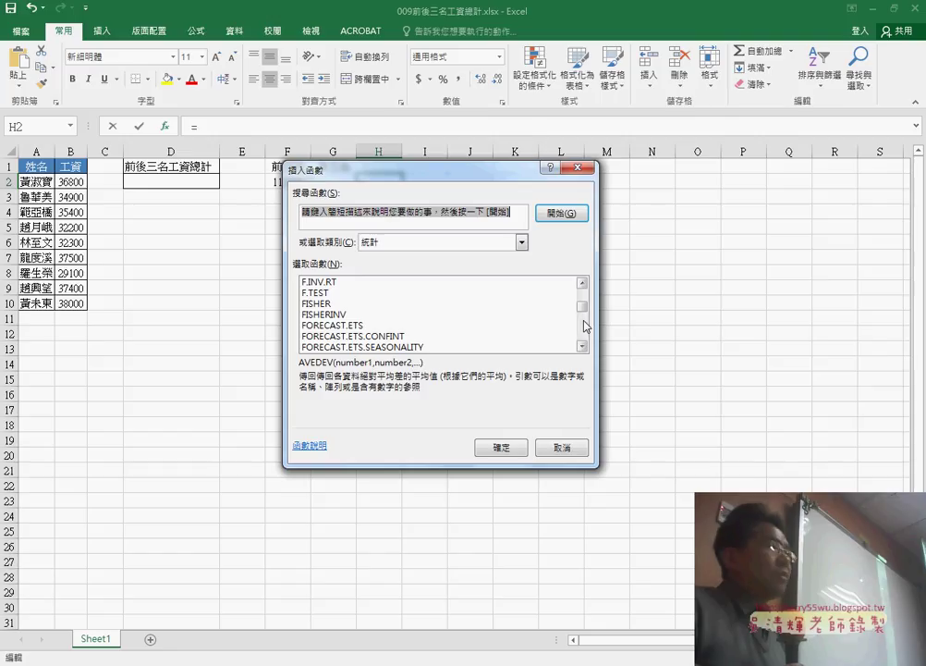
scroll(584, 324, "down", 2)
scroll(585, 324, "down", 2)
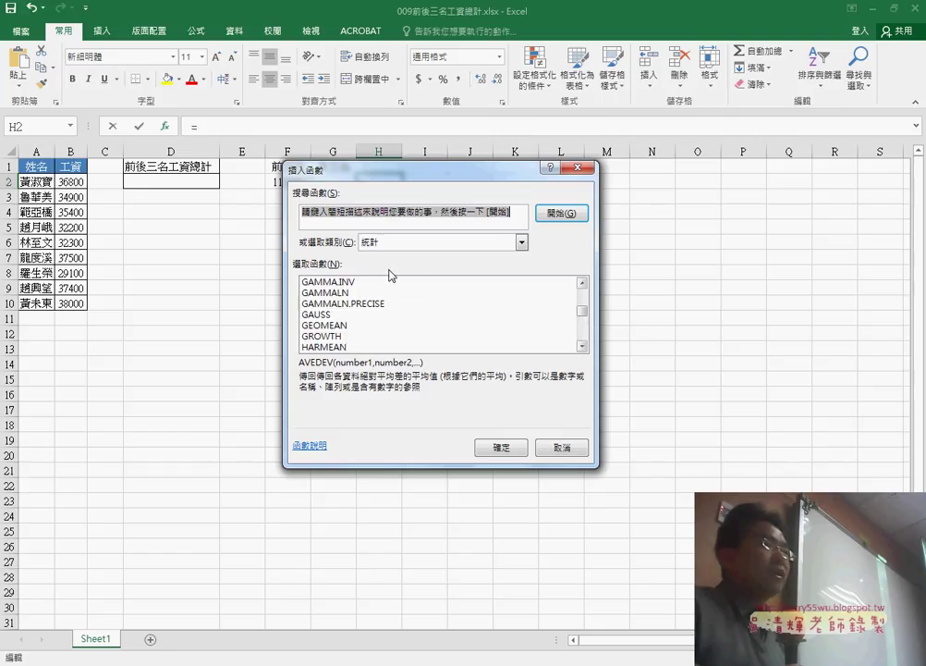
scroll(583, 333, "down", 2)
scroll(583, 341, "down", 2)
scroll(583, 341, "down", 2)
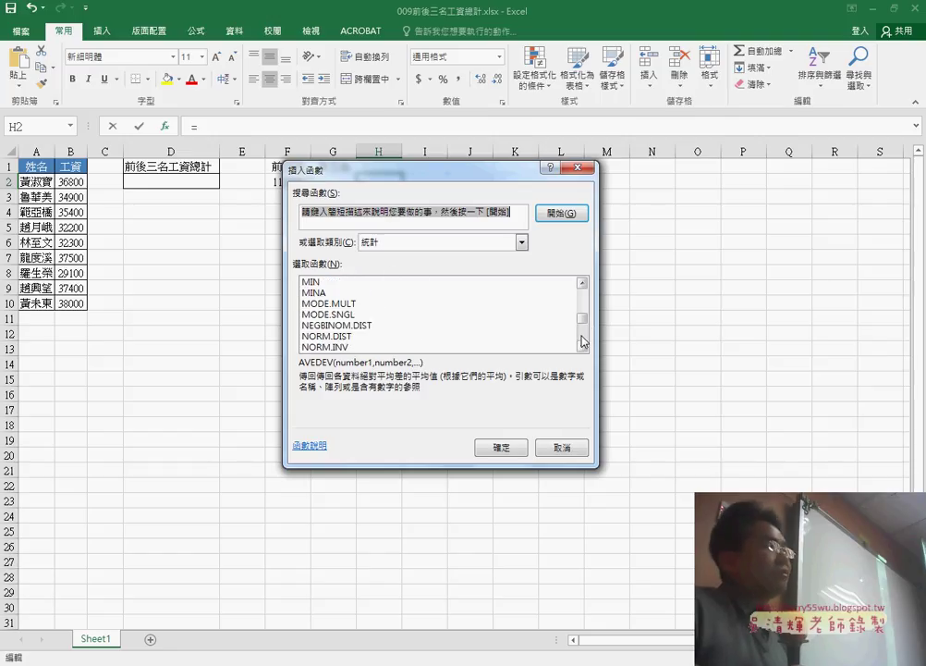
scroll(583, 341, "down", 2)
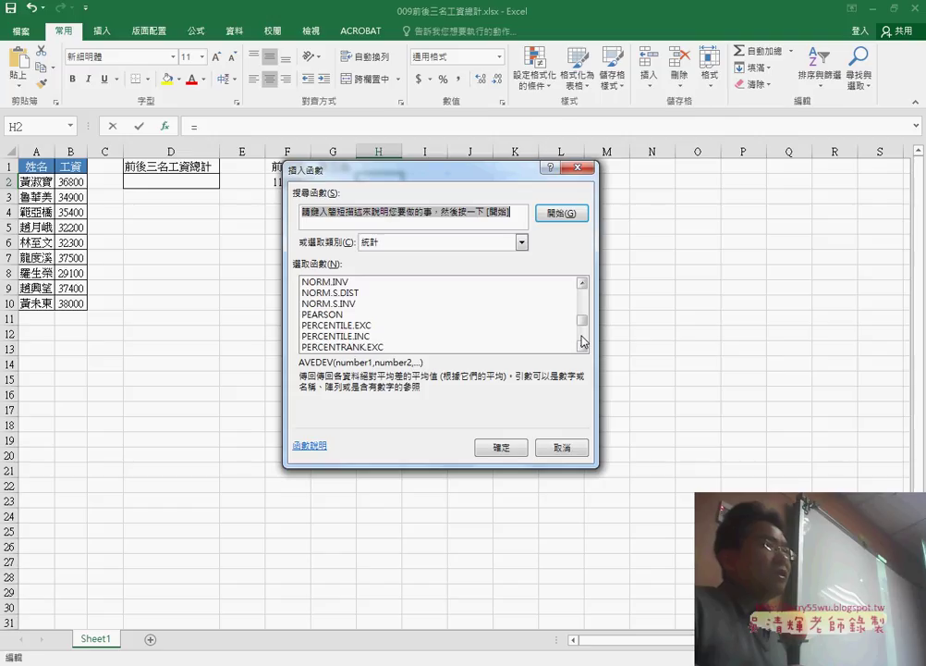
scroll(584, 319, "up", 2)
scroll(584, 309, "up", 2)
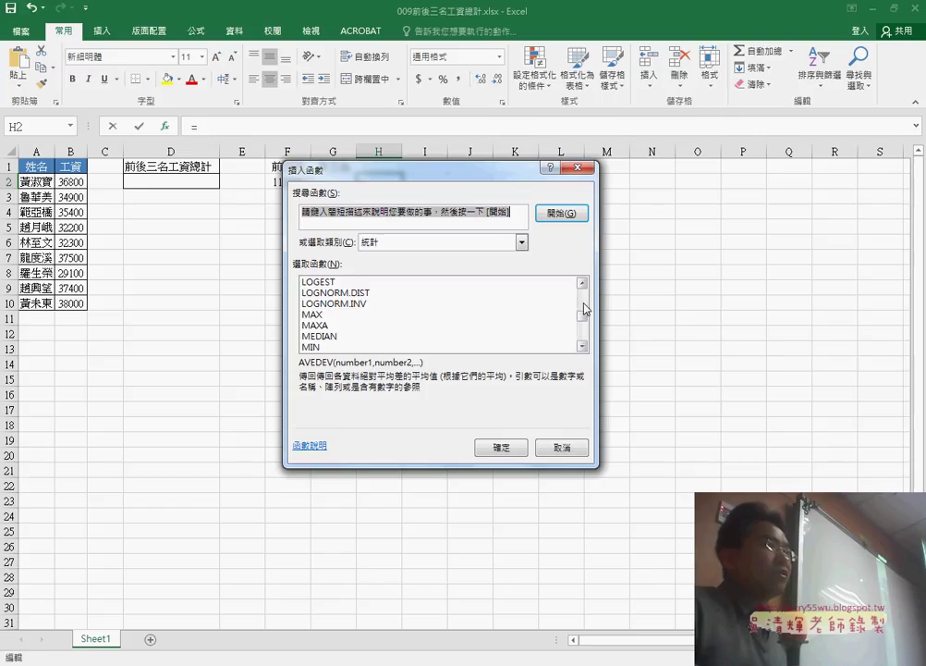
scroll(584, 309, "up", 2)
Enter =LARGE(B2:B10,1) in H2 so it returns 38000.
left_click(360, 325)
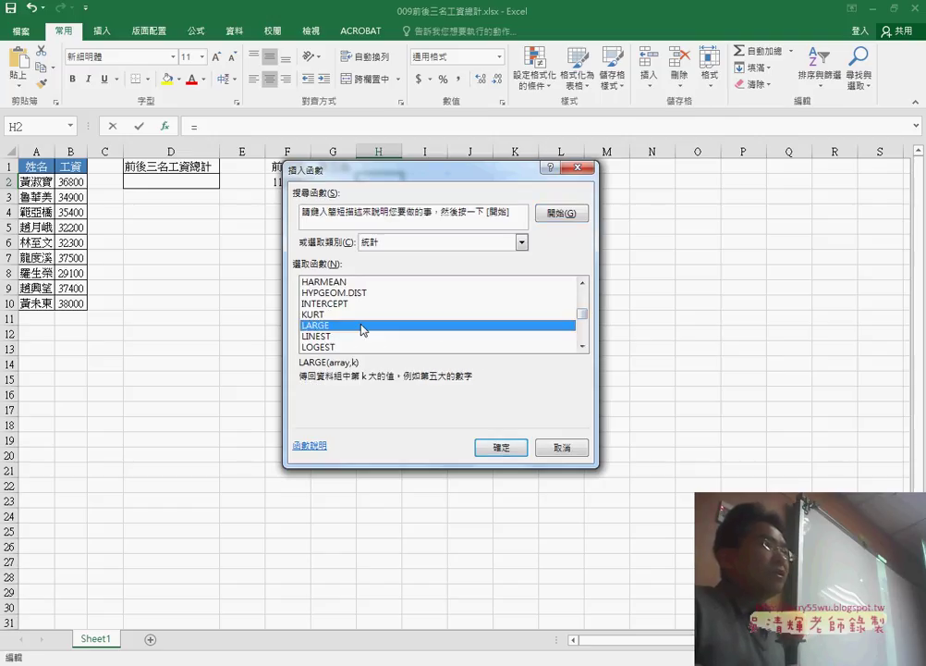
left_click(499, 449)
left_click_drag(71, 182, 70, 303)
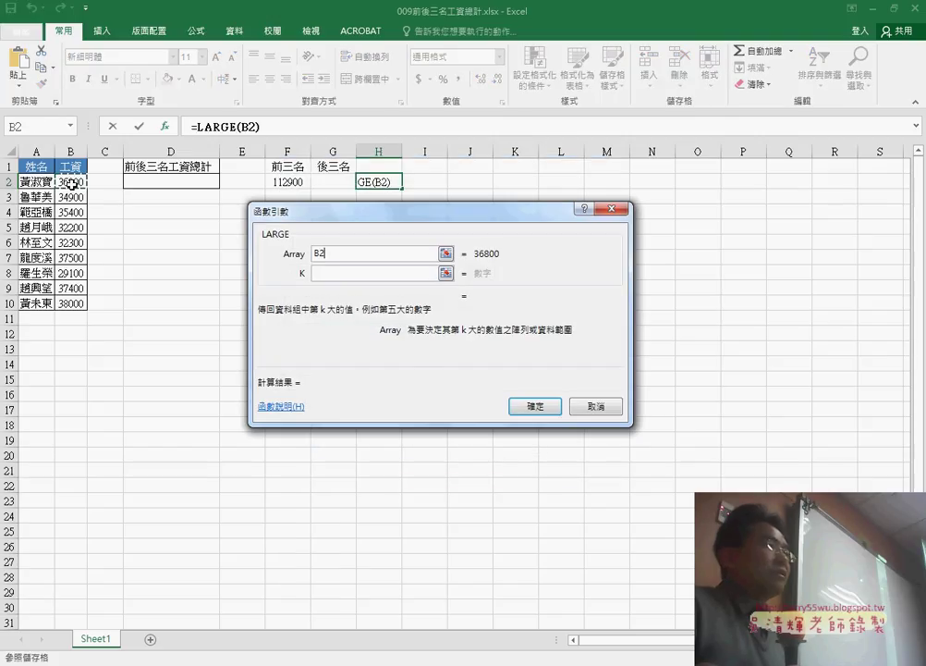
left_click(339, 274)
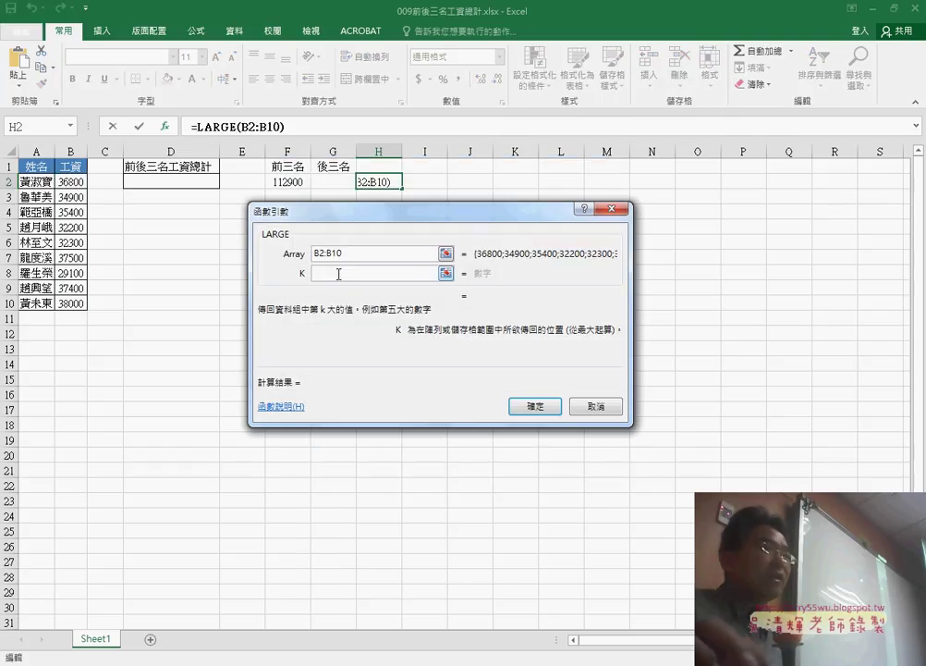
type("1")
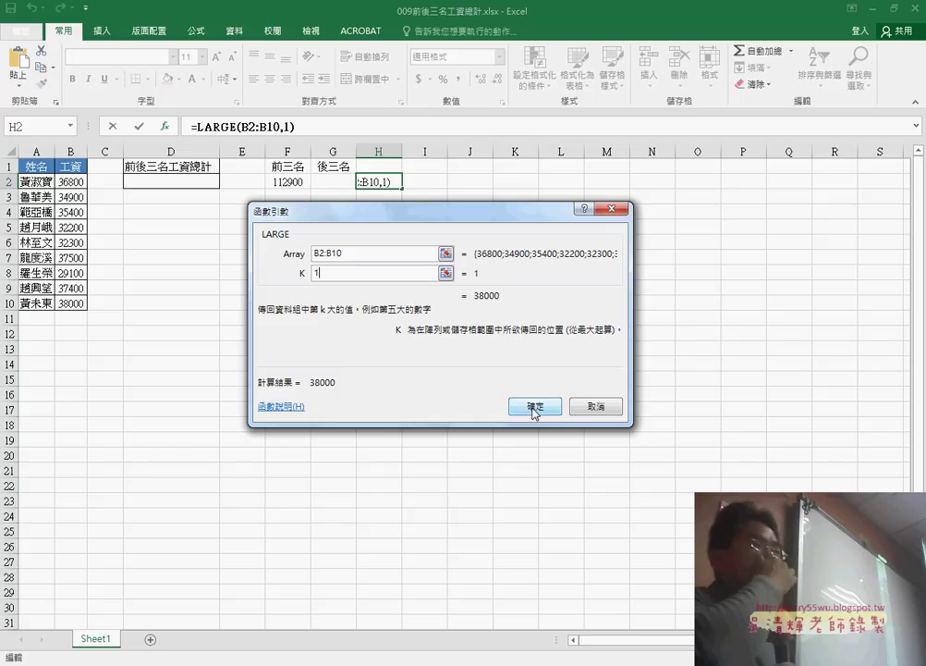
left_click(534, 407)
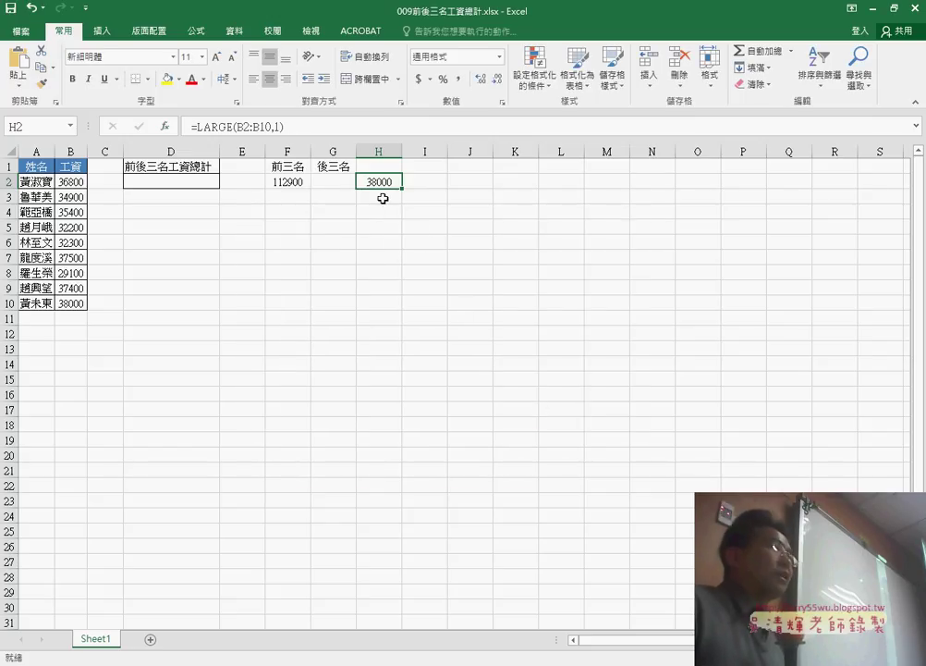
left_click_drag(292, 127, 169, 130)
key("ctrl+c")
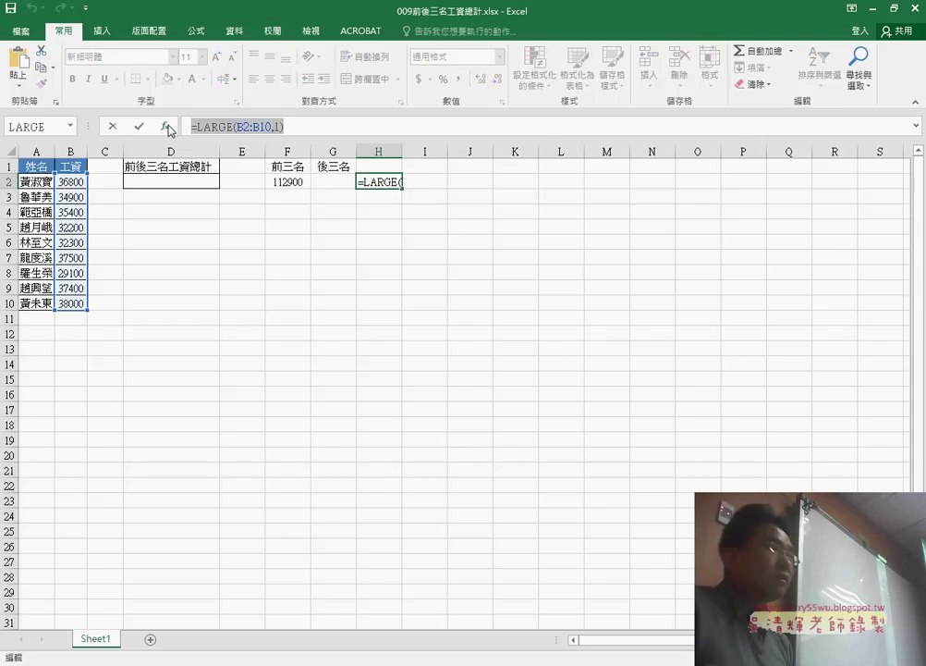
Paste the LARGE formula into H3 with rank 2, giving 37500.
left_click(111, 126)
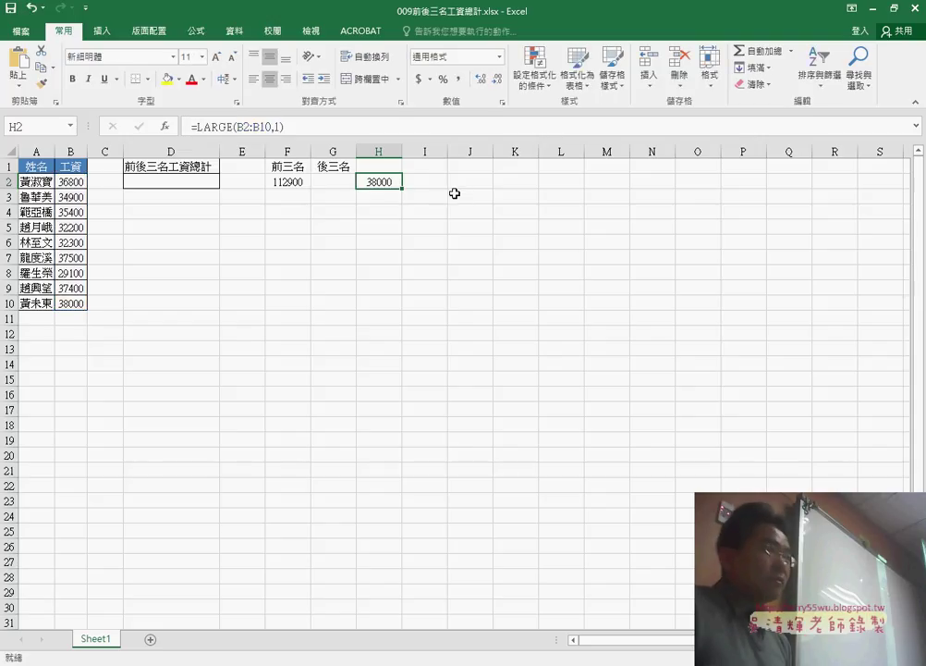
key("Return")
left_click(308, 126)
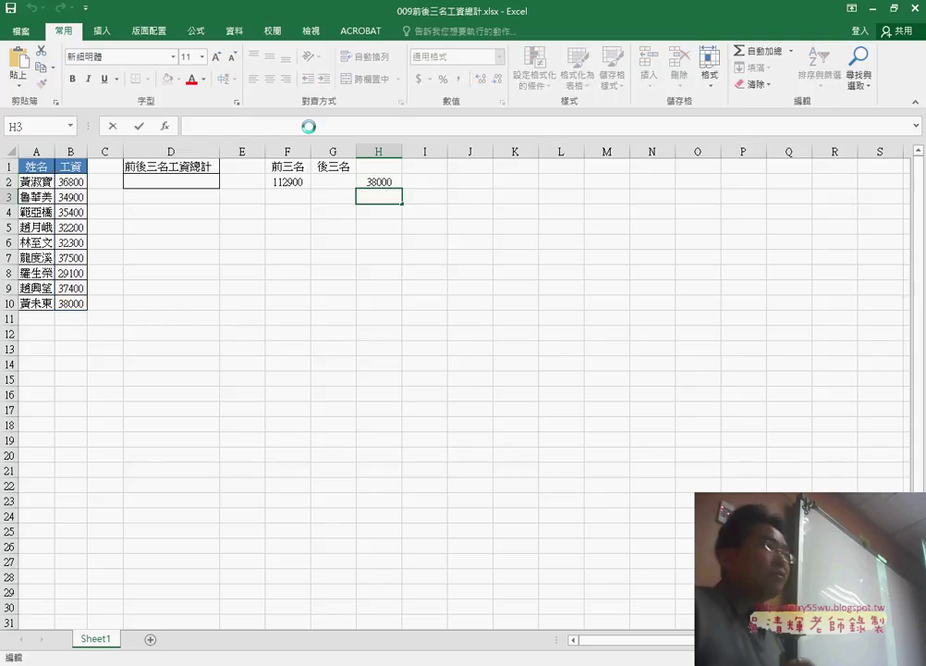
key("ctrl+v")
left_click(276, 126)
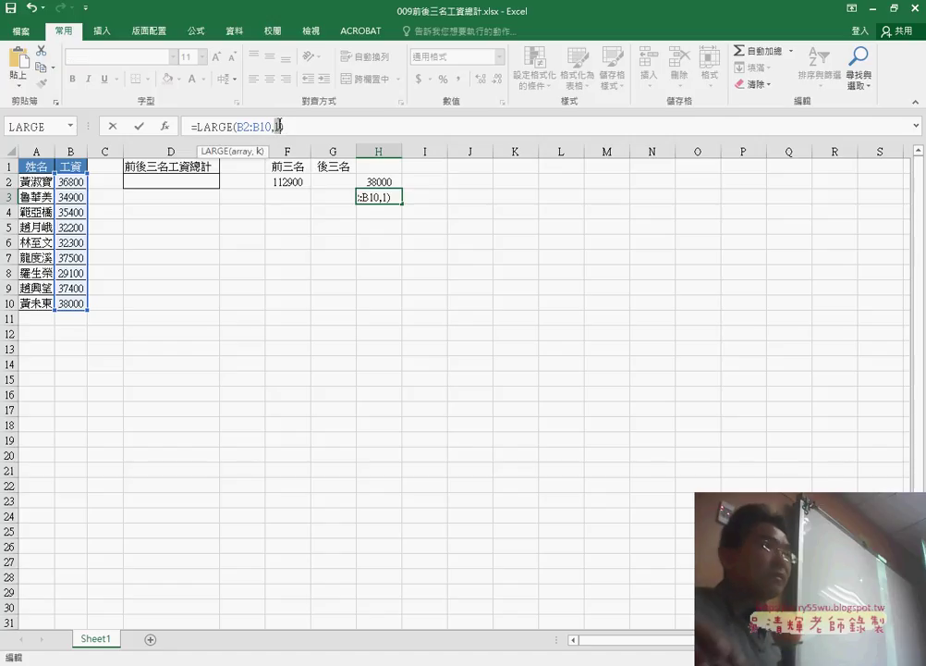
left_click(139, 127)
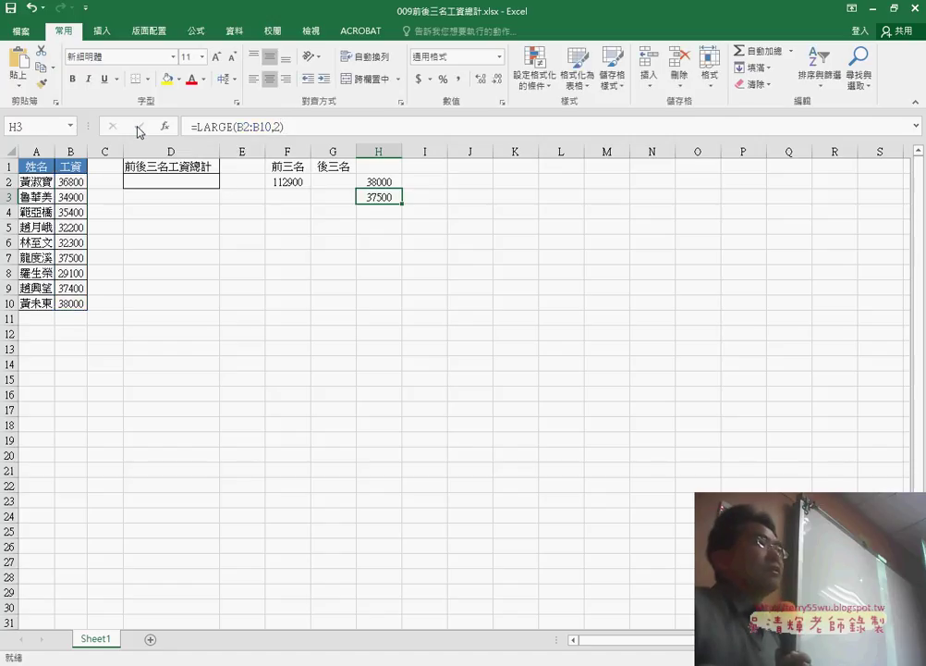
Paste the LARGE formula into H4 with rank 3, giving 37400.
left_click(380, 210)
left_click(215, 127)
key("ctrl+v")
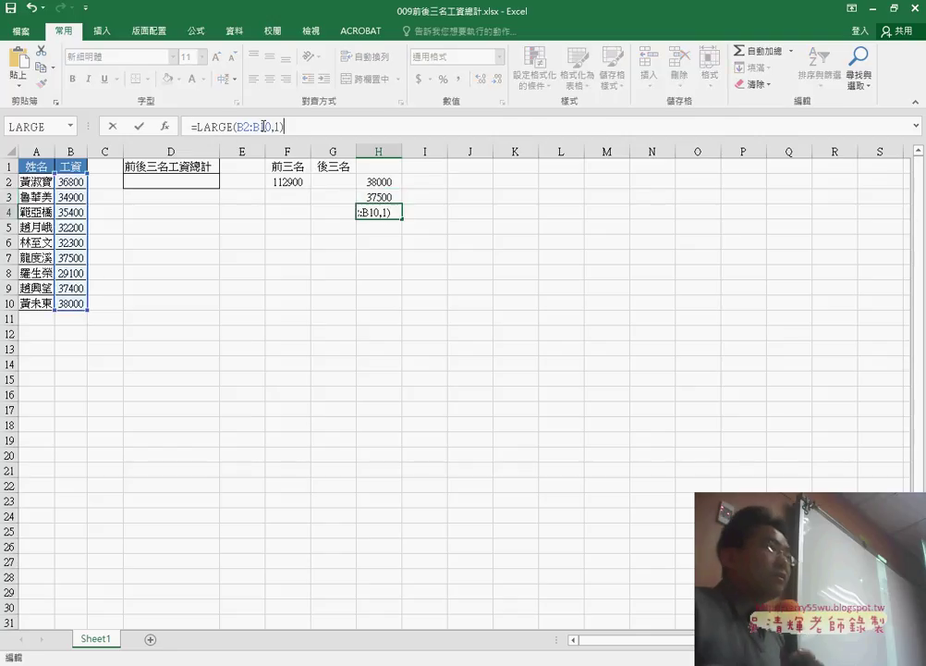
left_click(278, 126)
key("BackSpace")
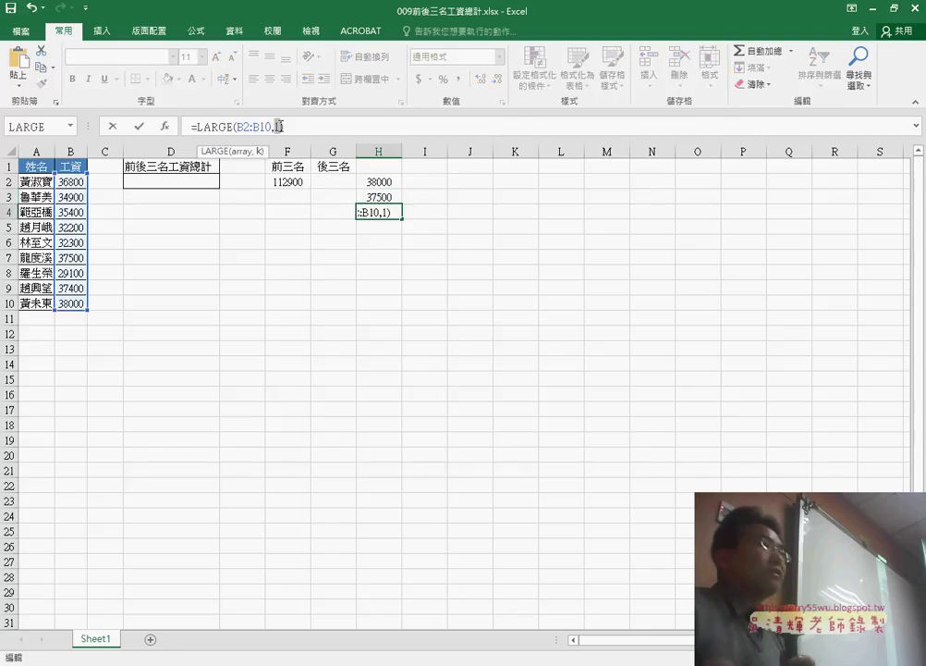
type("3")
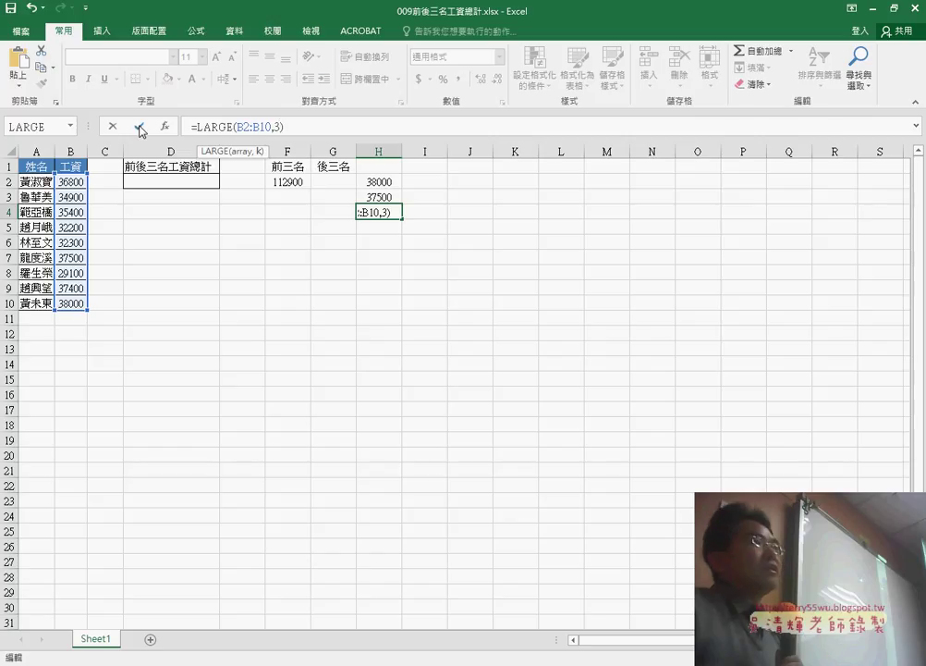
left_click(138, 126)
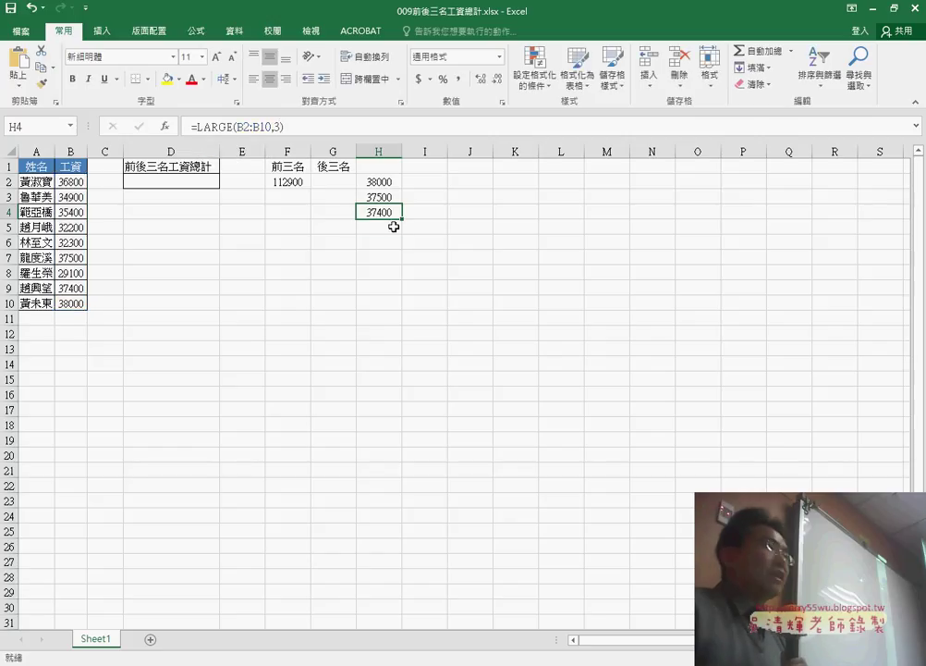
left_click(392, 226)
left_click(287, 182)
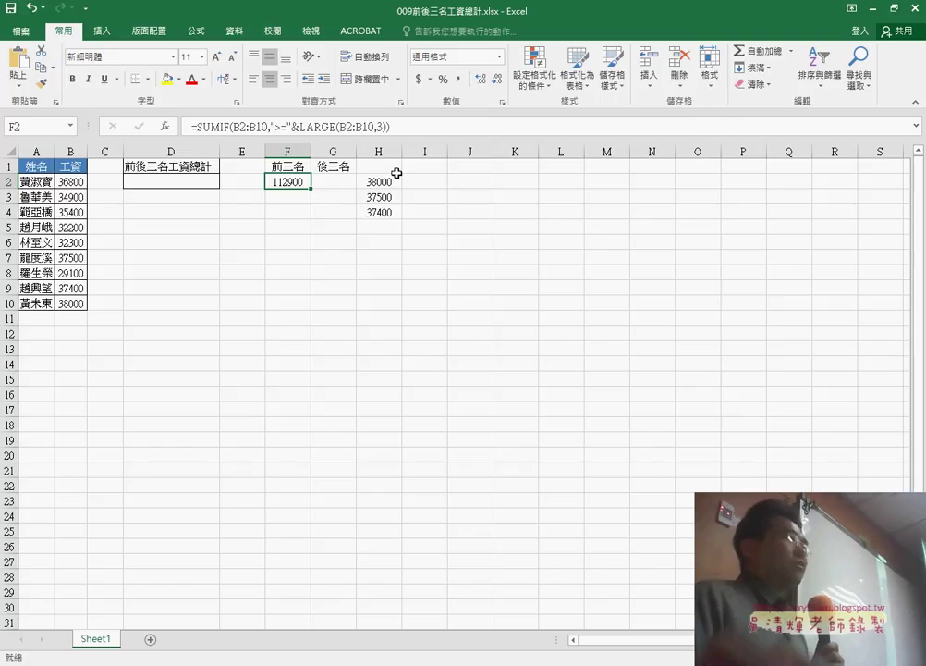
left_click(384, 183)
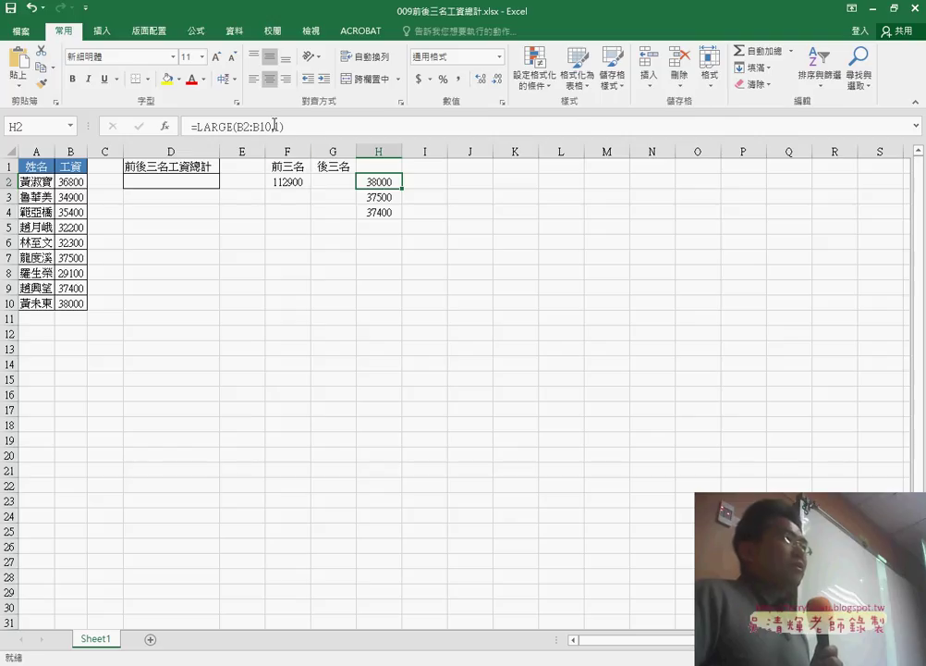
left_click(385, 196)
left_click(379, 211)
left_click(381, 181)
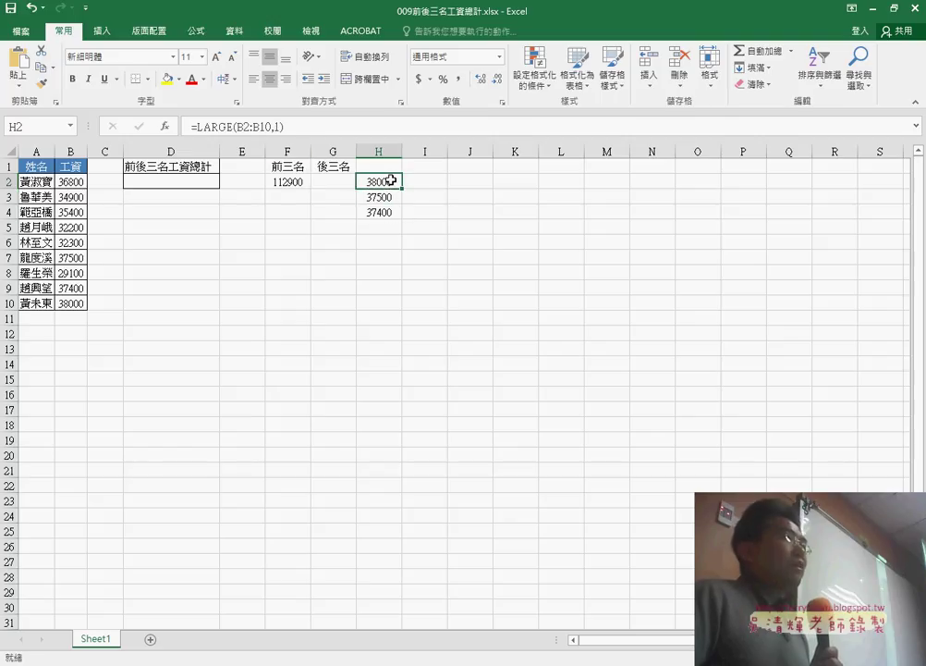
left_click(385, 196)
left_click(389, 210)
left_click(390, 182)
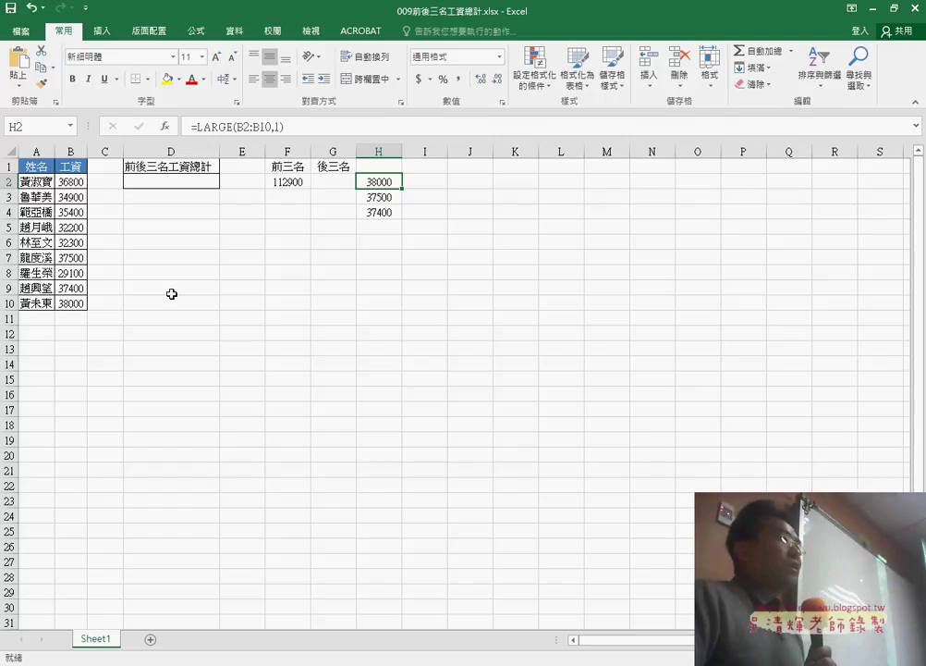
left_click(277, 126)
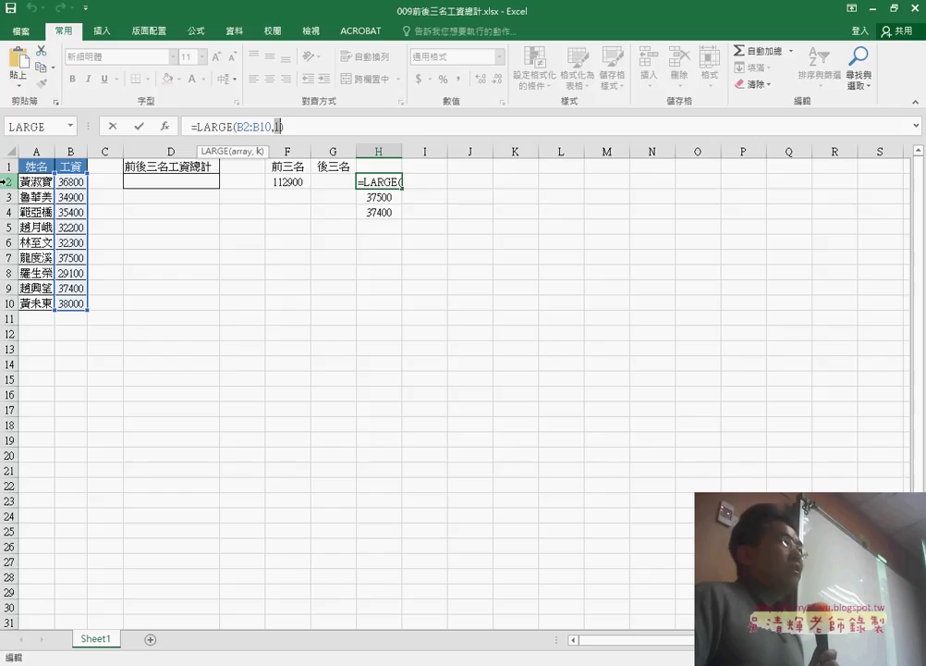
Change H2's rank argument to ROW()-1, making it =LARGE(B2:B10,ROW()-1).
type(")")
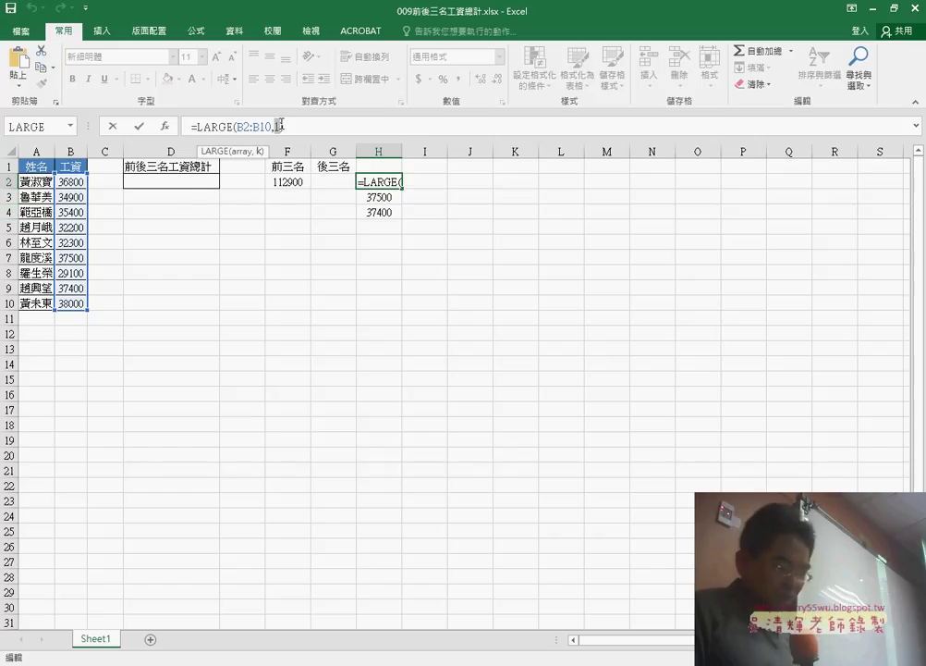
type("row")
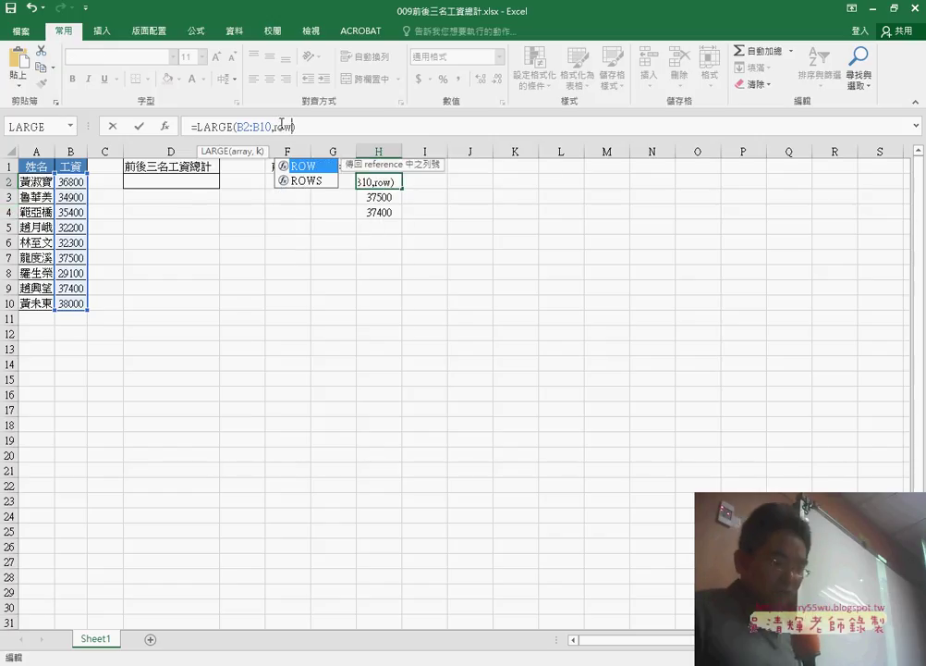
type("()")
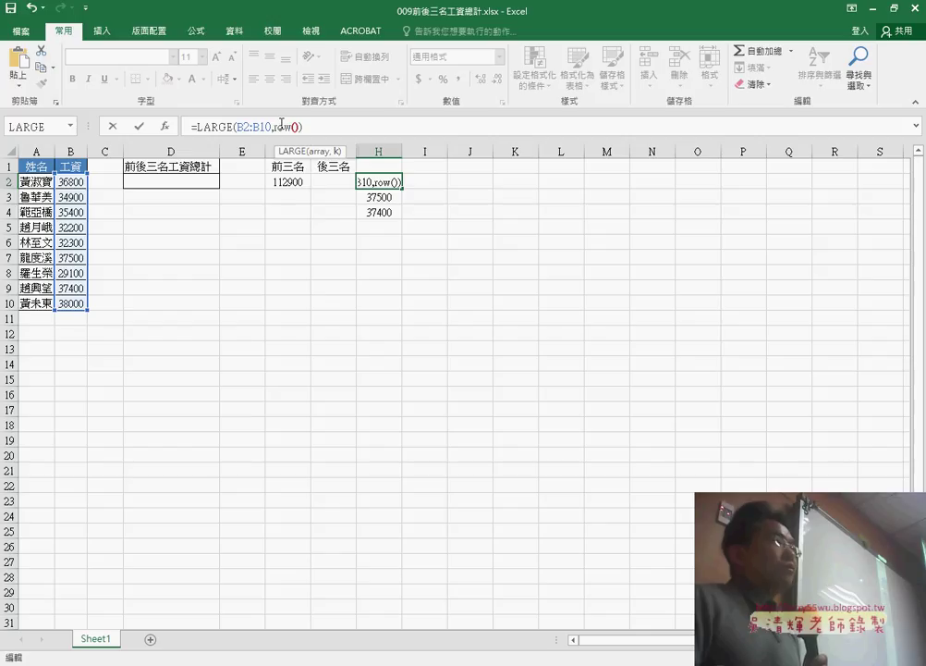
left_click(310, 121)
left_click_drag(308, 127, 273, 126)
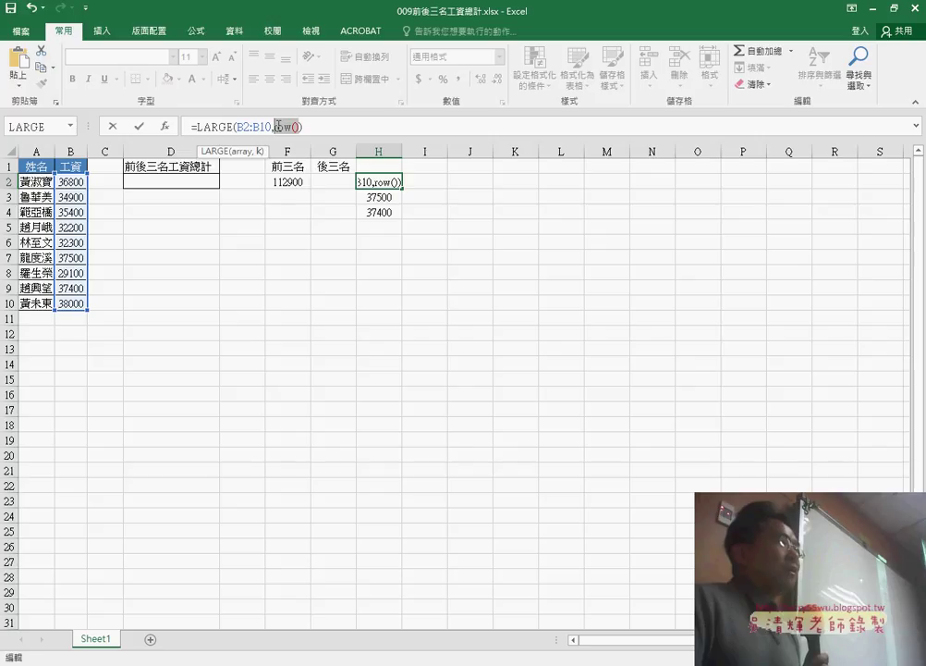
left_click(319, 127)
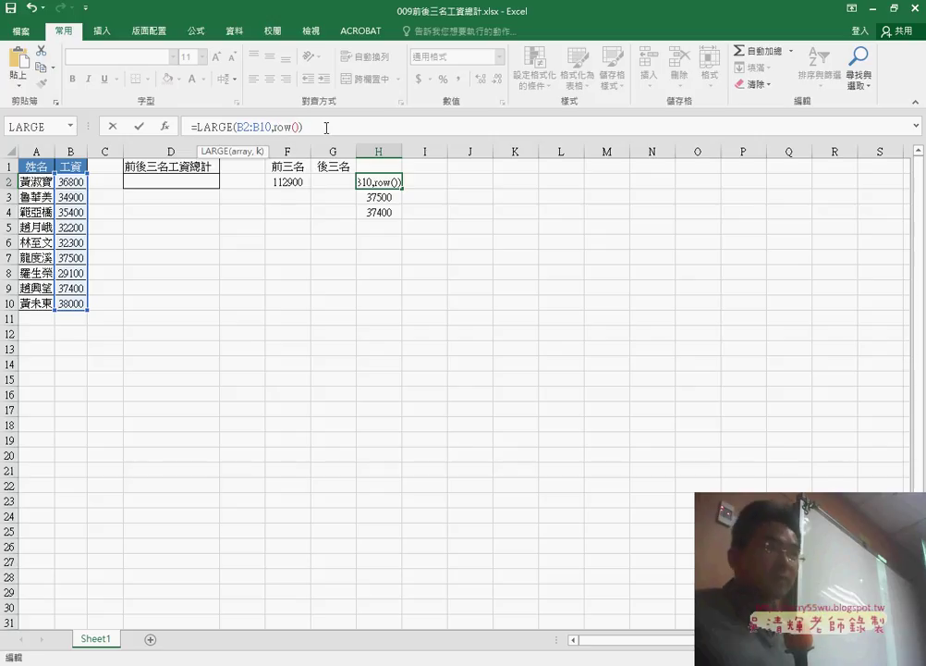
type("-1")
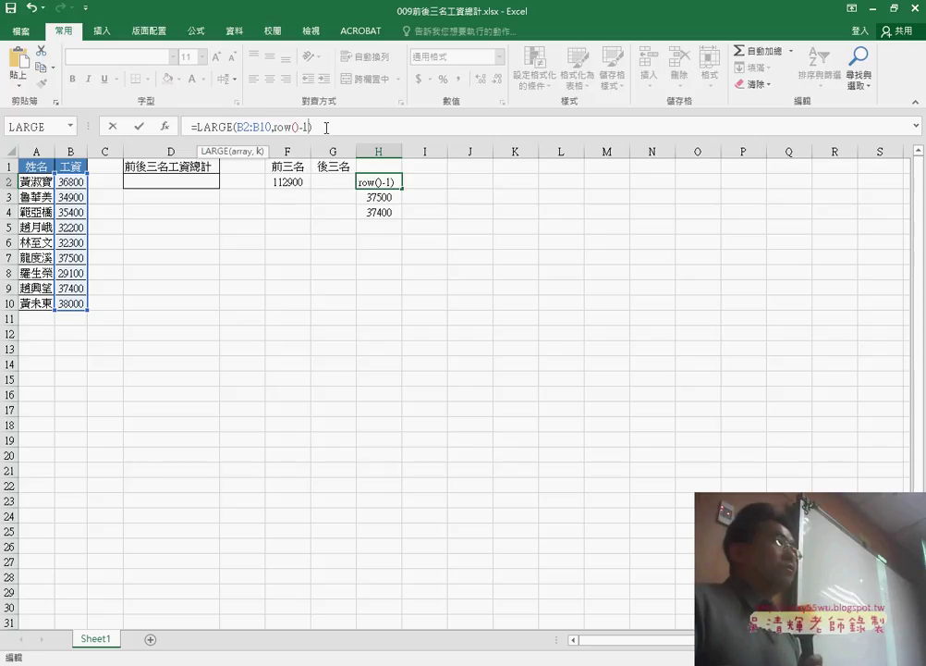
left_click(140, 126)
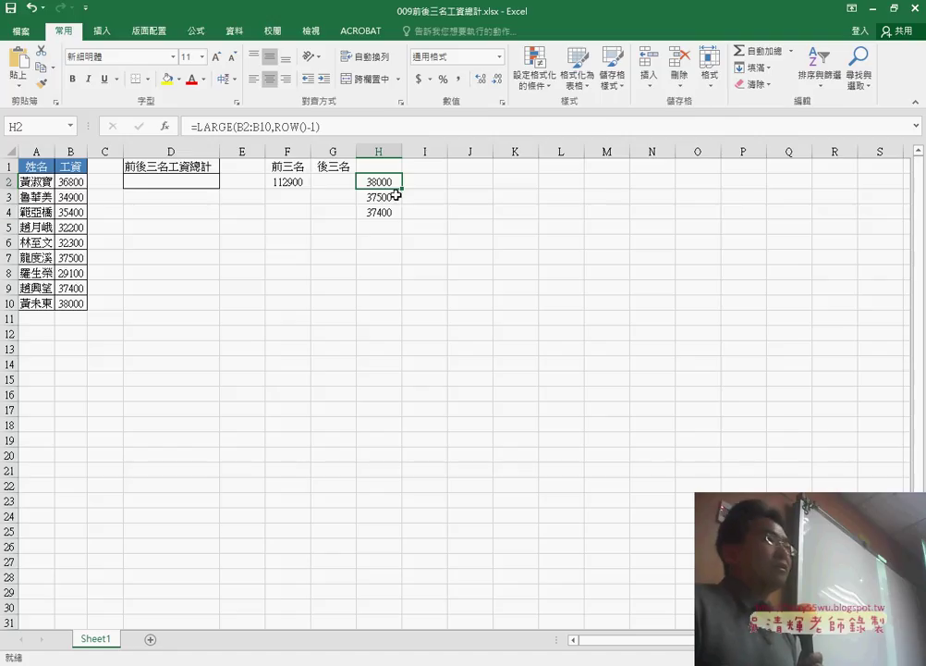
Fill H2's LARGE formula down to H10 and inspect the shifted ranges.
left_click_drag(403, 188, 403, 219)
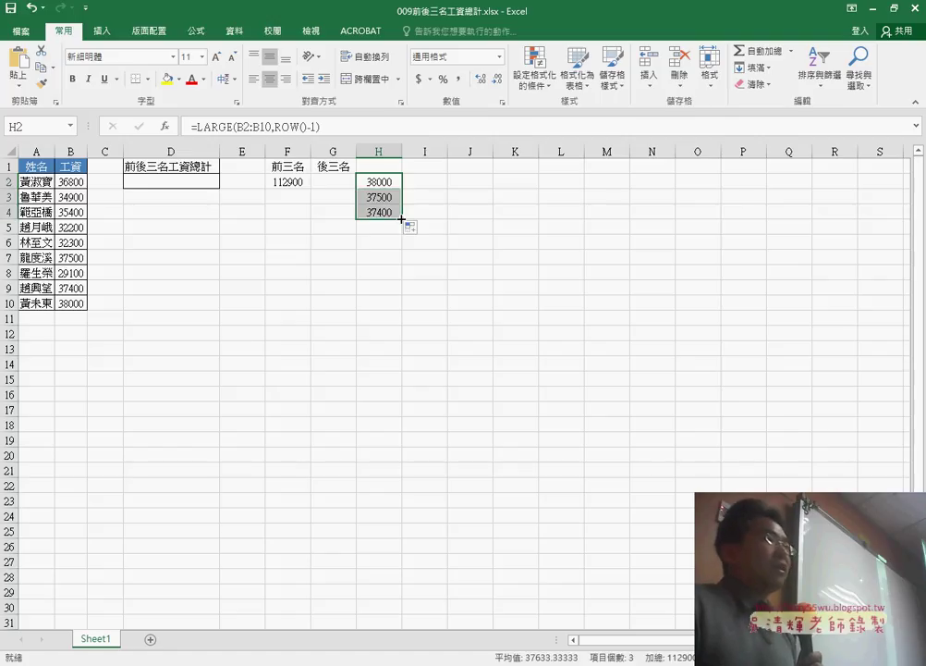
left_click(381, 196)
left_click(381, 211)
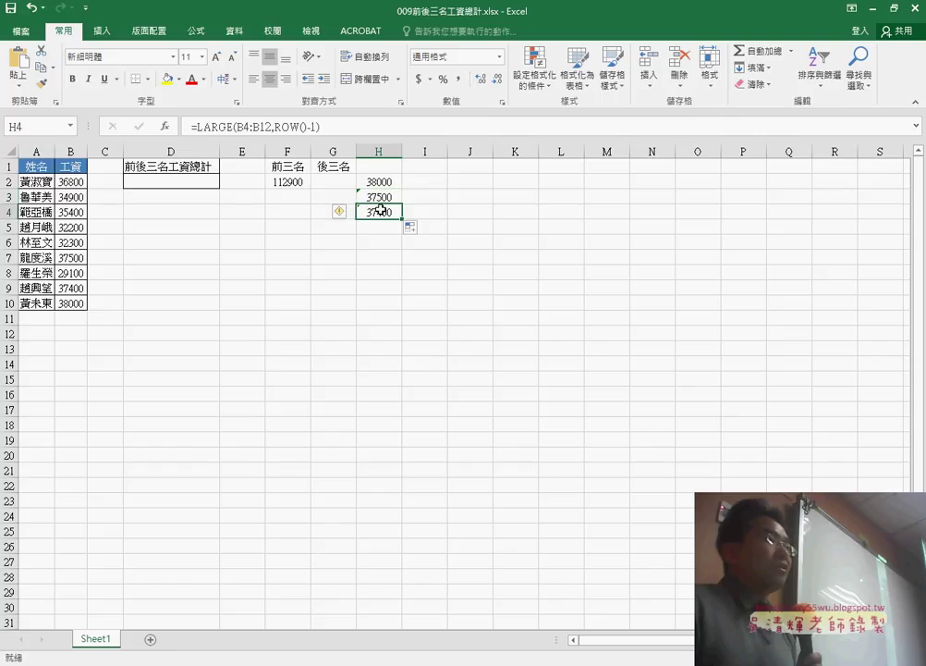
left_click(387, 181)
left_click_drag(404, 191, 409, 318)
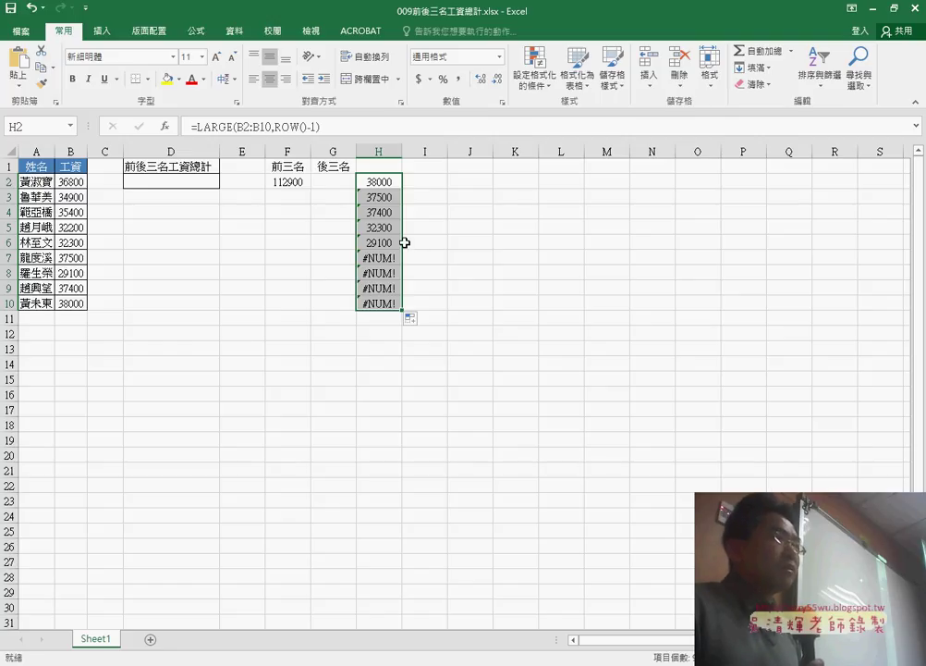
Lock the range as B$2:B$10 in H2 and refill to H10, listing 38000 down to 29100.
left_click(389, 181)
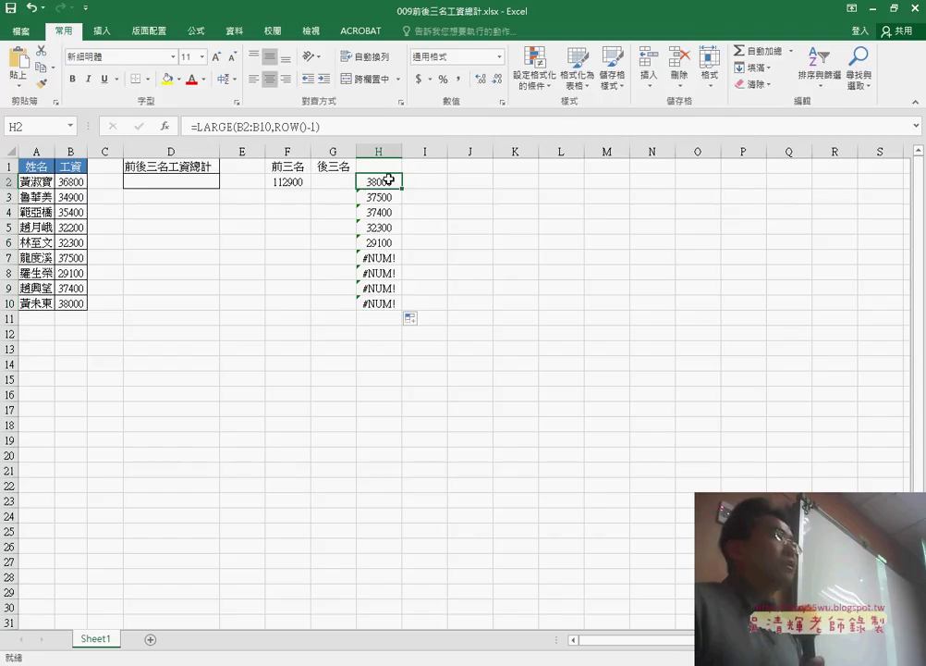
left_click(245, 130)
left_click_drag(238, 128, 270, 127)
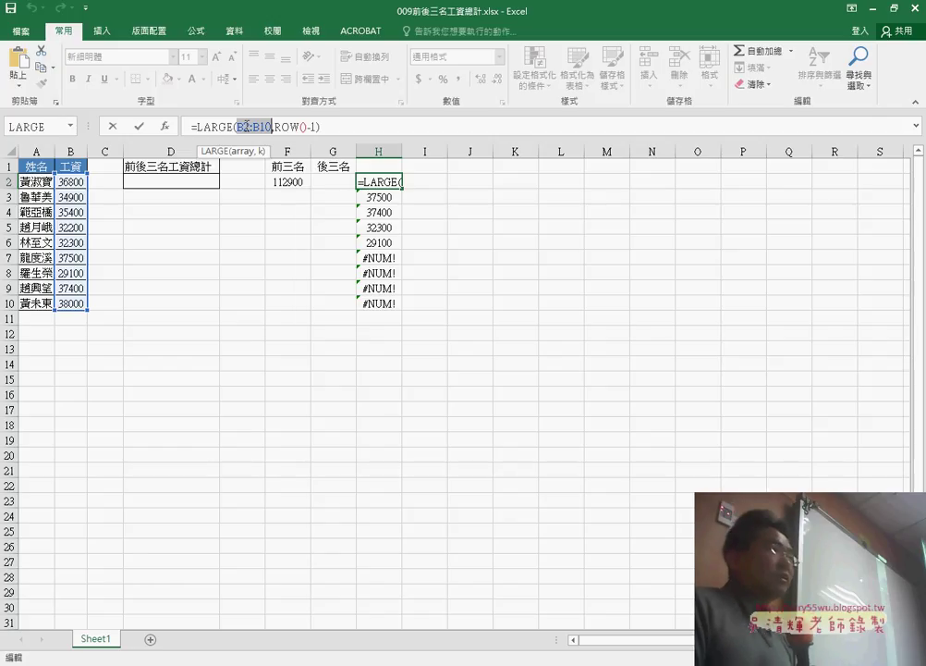
key("F4")
key("F4")
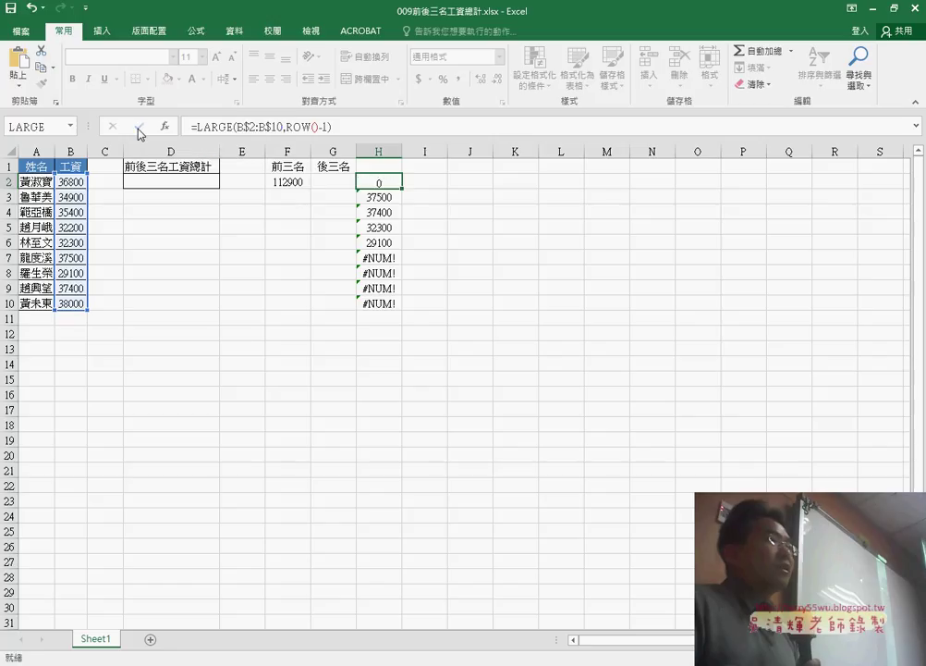
left_click(139, 130)
left_click_drag(403, 189, 400, 315)
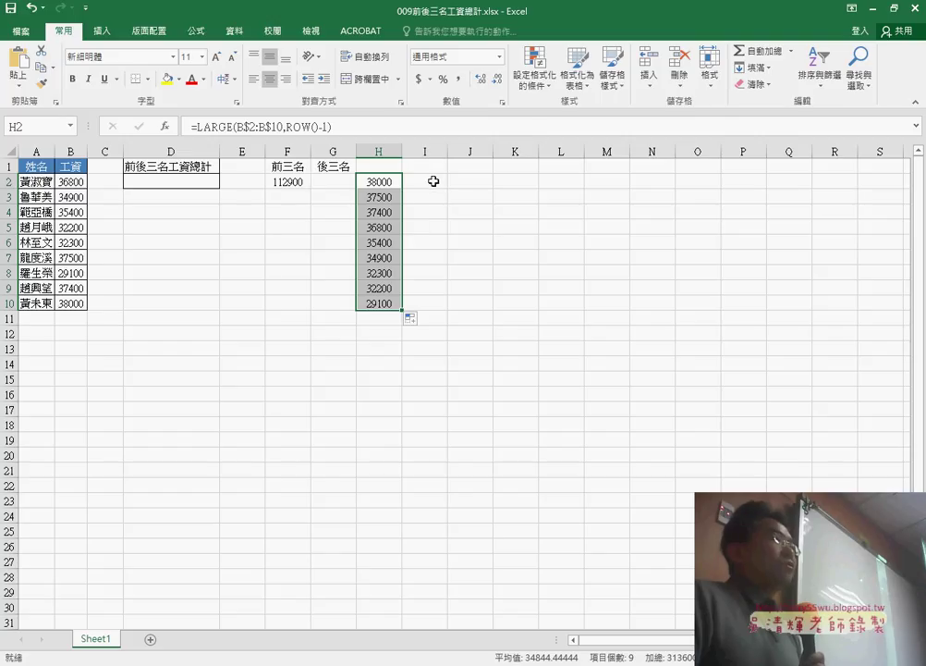
left_click(328, 183)
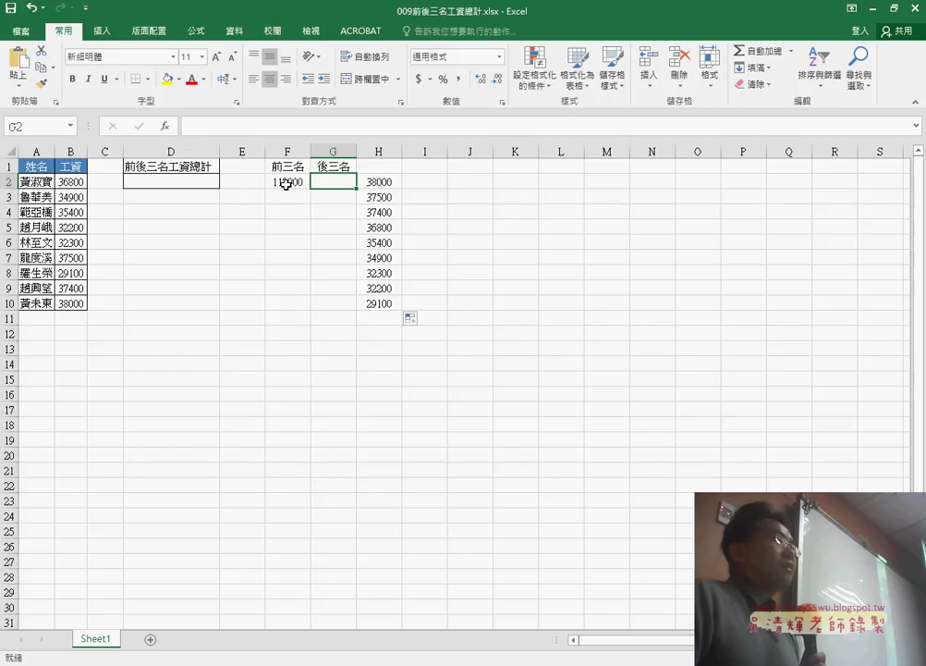
Copy the full SUMIF formula text from F2.
left_click(286, 183)
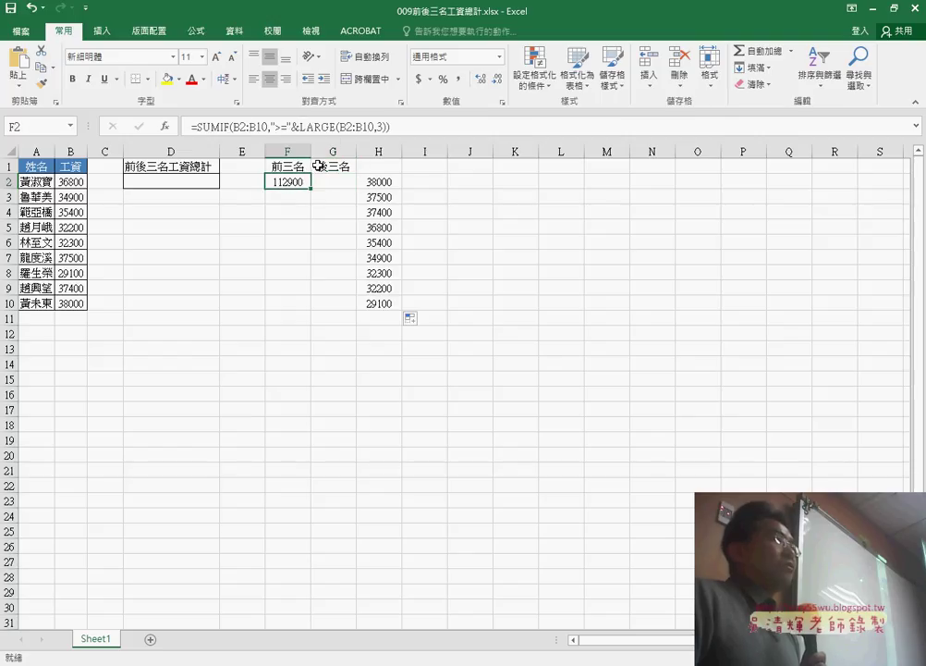
double_click(319, 126)
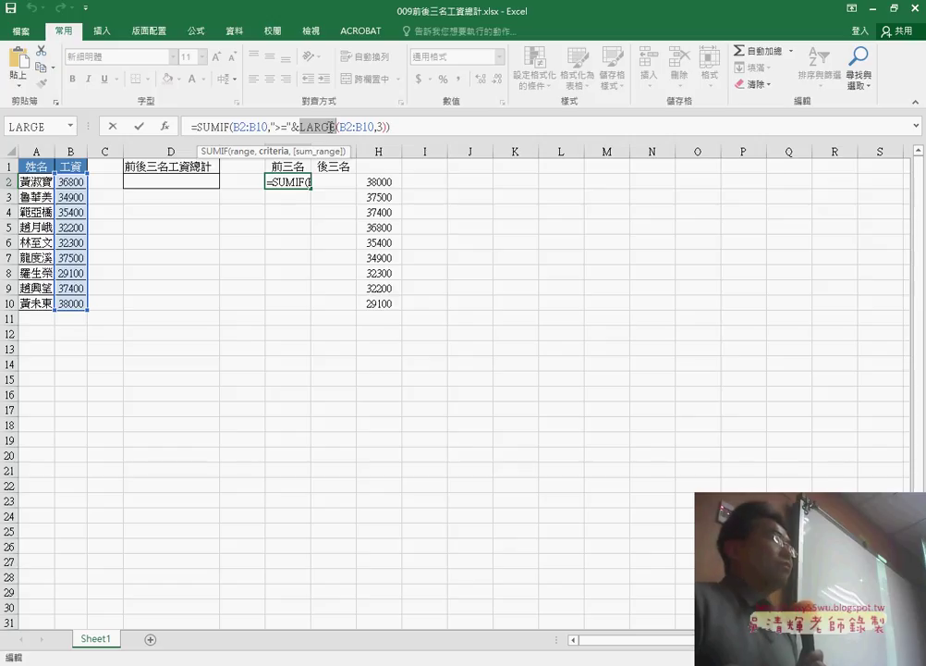
left_click_drag(390, 126, 245, 141)
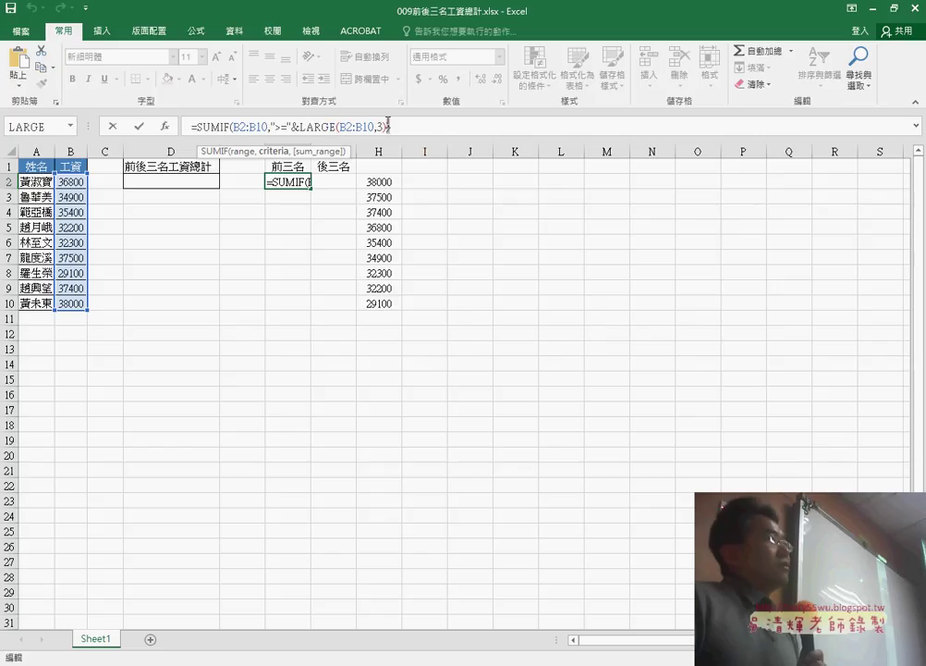
right_click(316, 132)
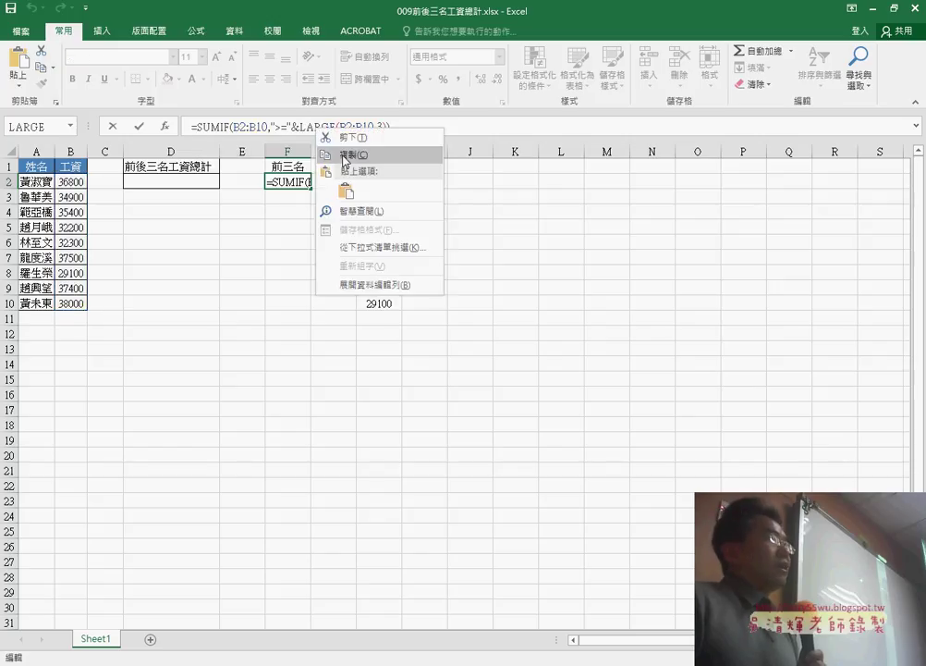
left_click(341, 153)
left_click(139, 126)
Paste it into G2, changing LARGE to SMALL and >= to <=, totalling 93600.
left_click(334, 184)
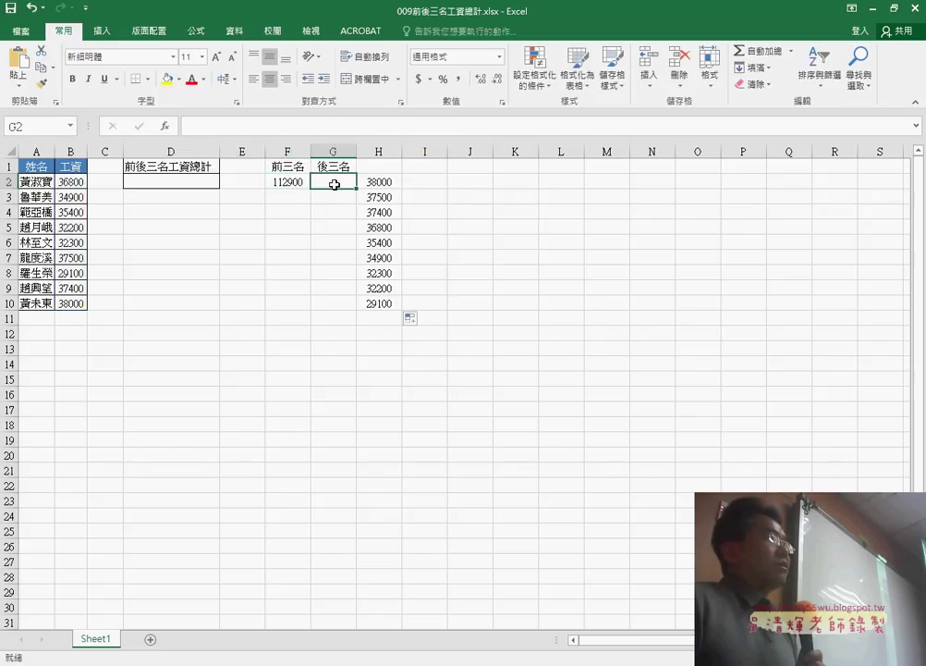
right_click(249, 125)
left_click(279, 181)
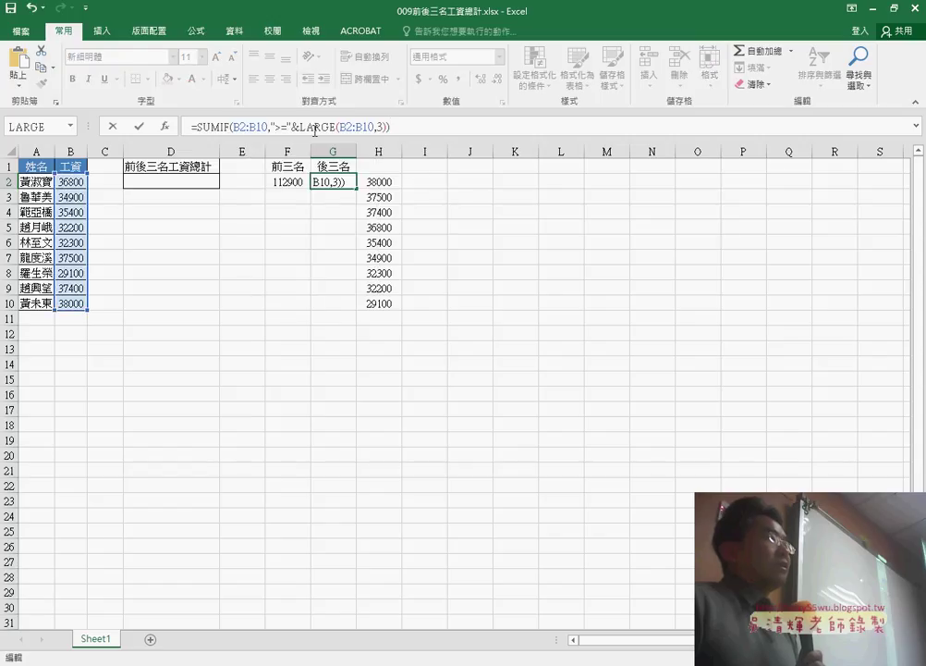
left_click_drag(301, 127, 333, 130)
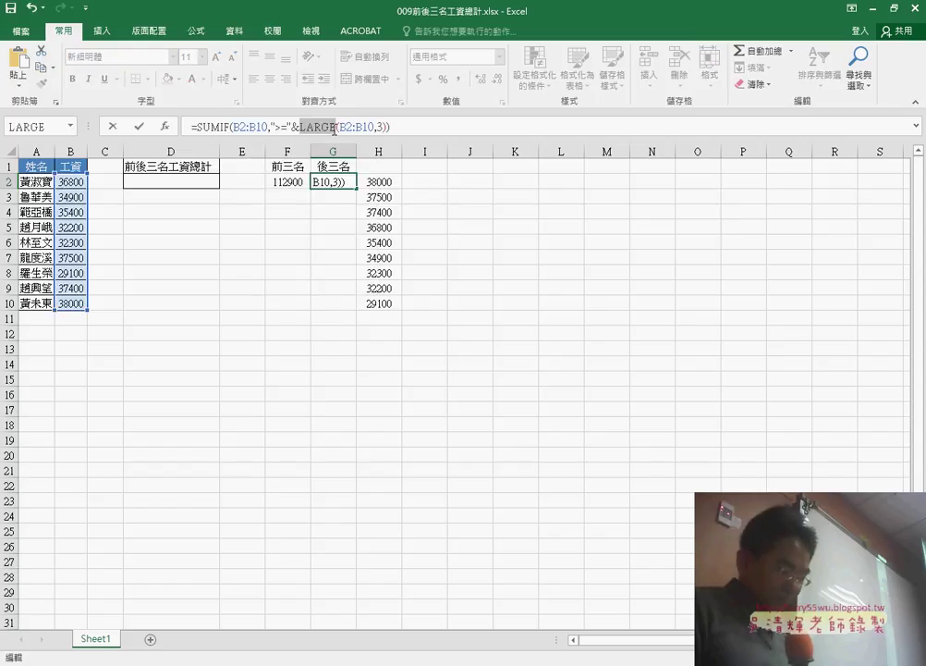
type("s")
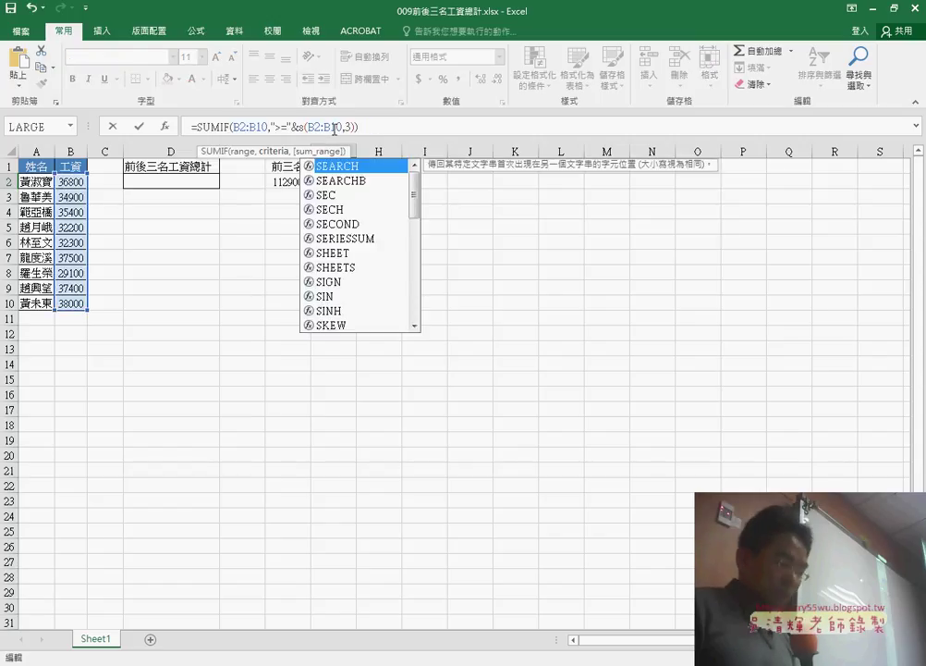
type("mall")
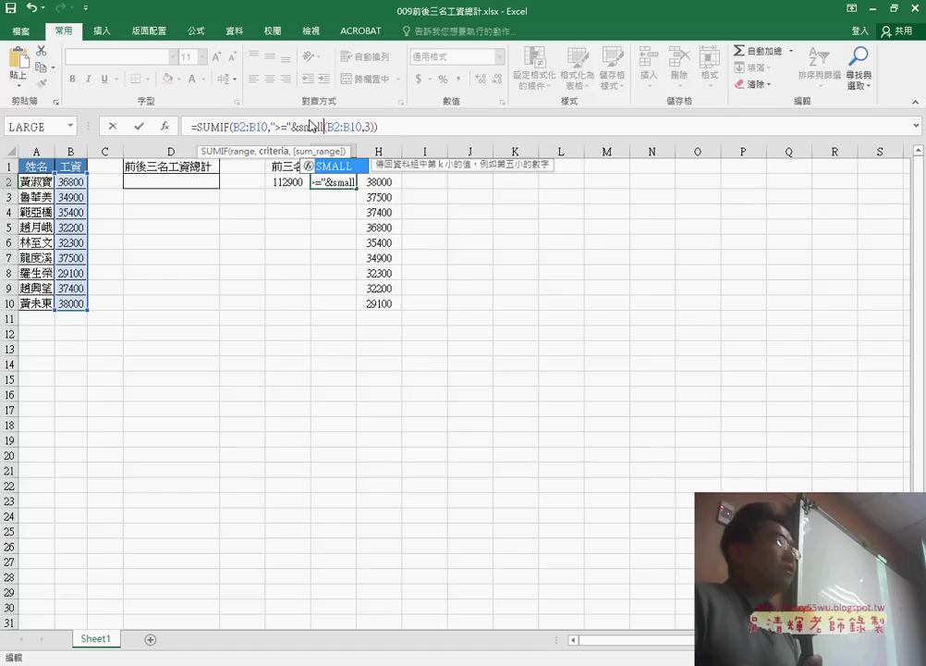
left_click(278, 127)
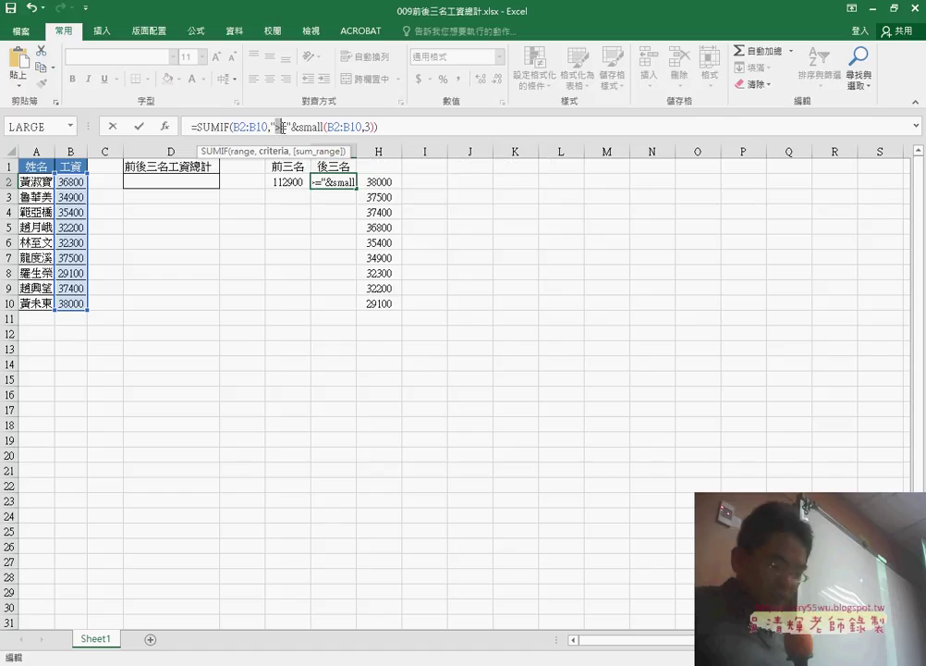
key("BackSpace")
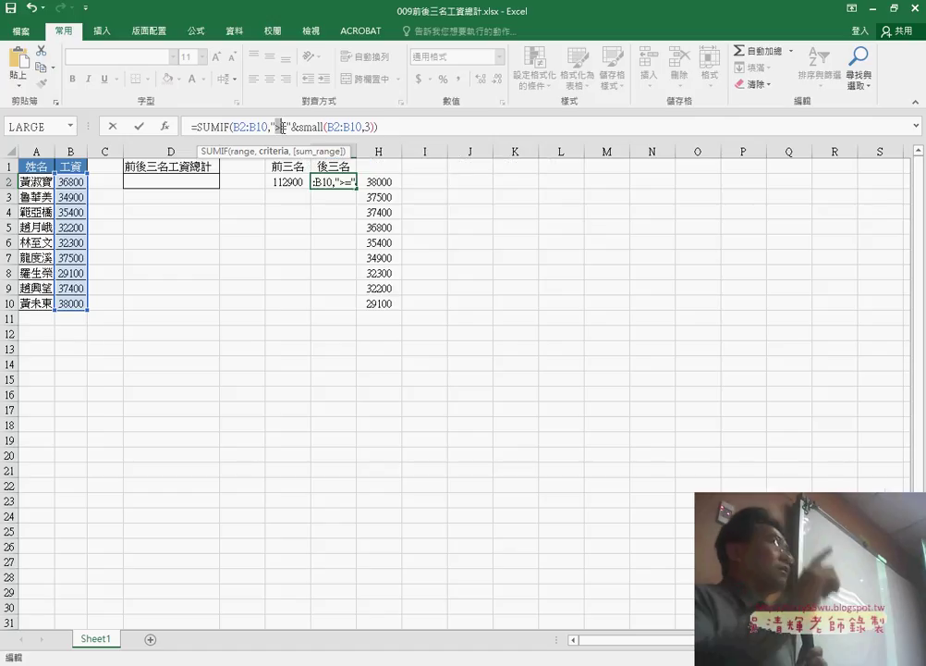
type("<")
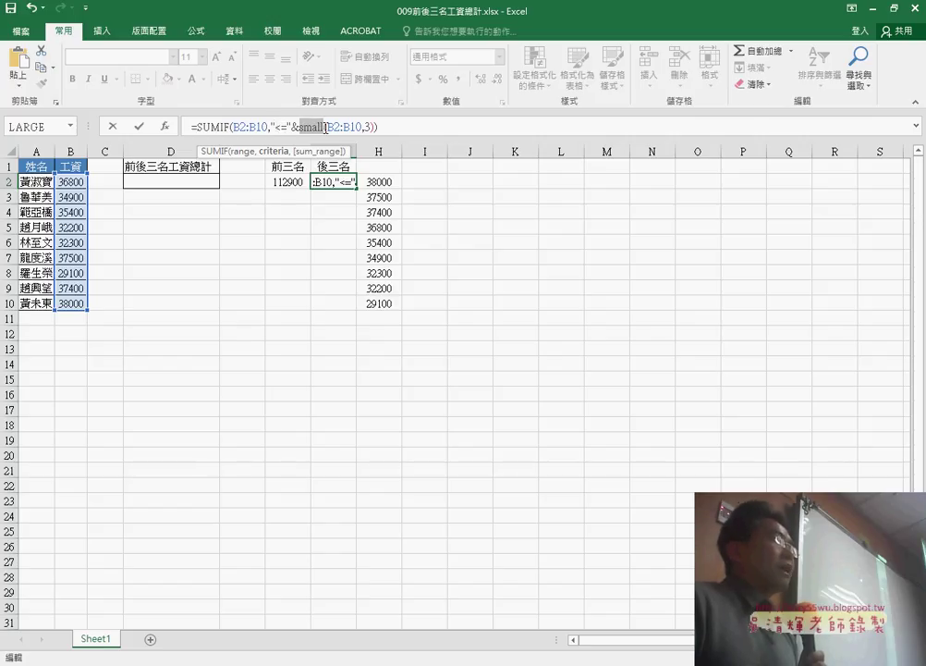
left_click(139, 126)
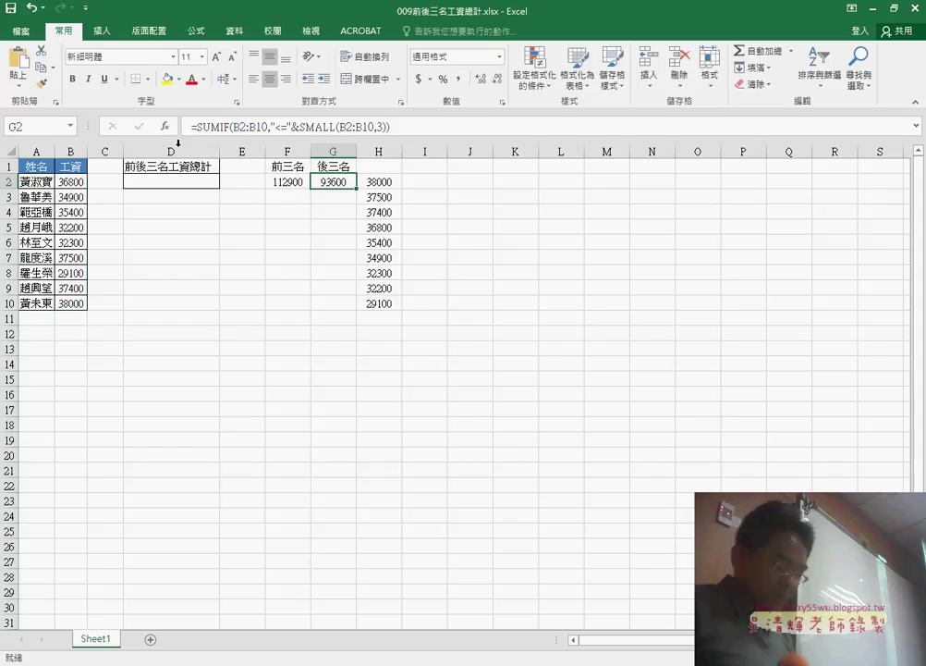
Label cell H1 as LARGE.
left_click(386, 170)
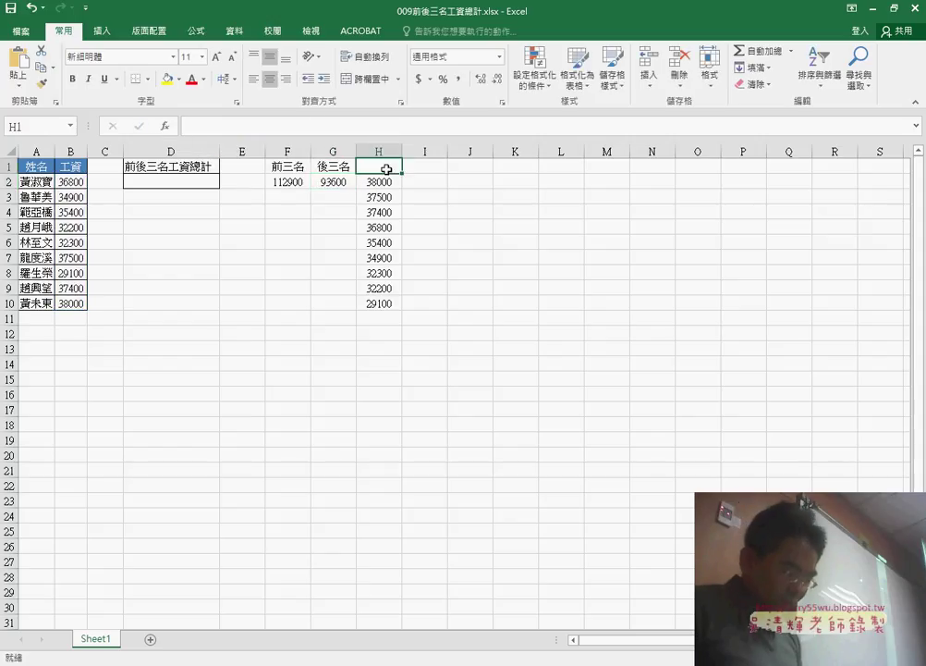
type("LARGE")
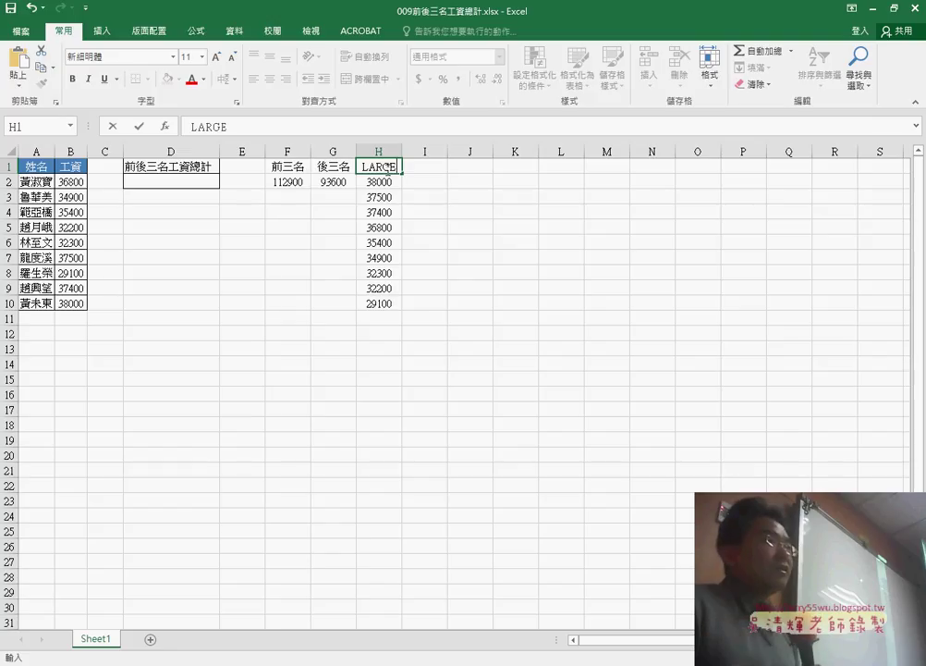
left_click(421, 172)
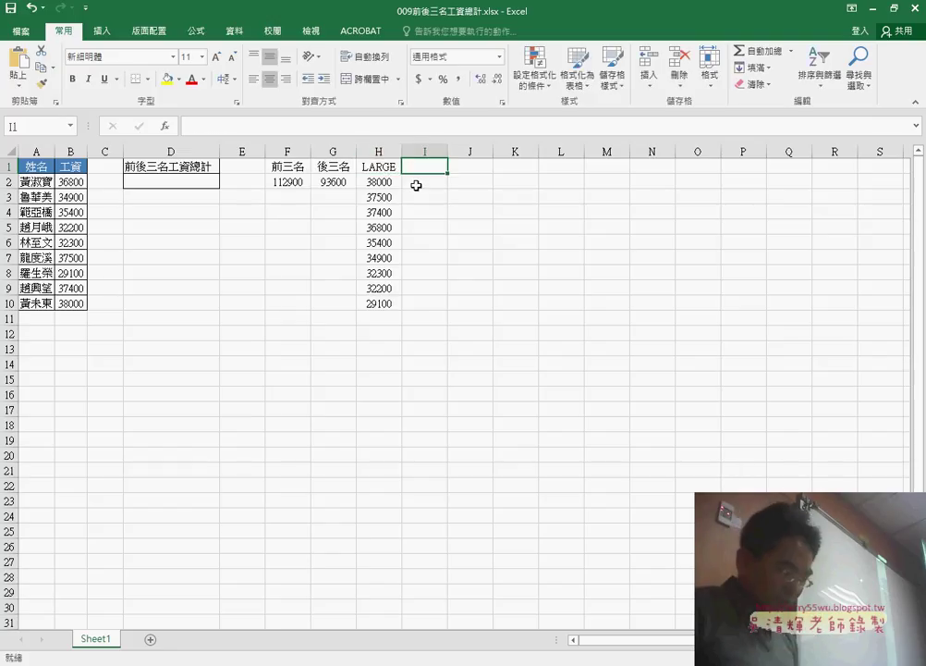
Enter the header SMALL in I1.
type("S")
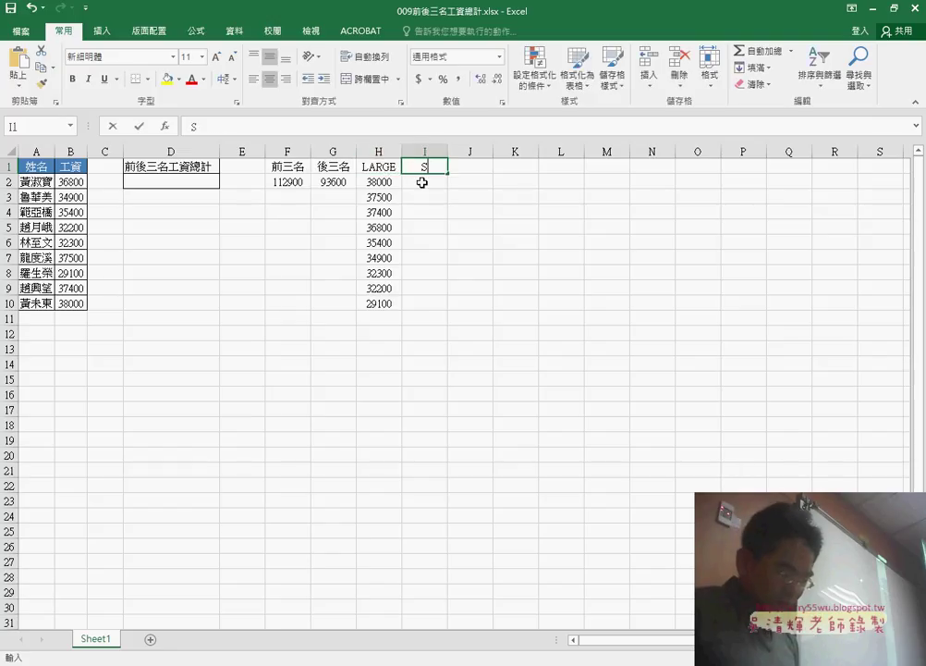
type("MAL")
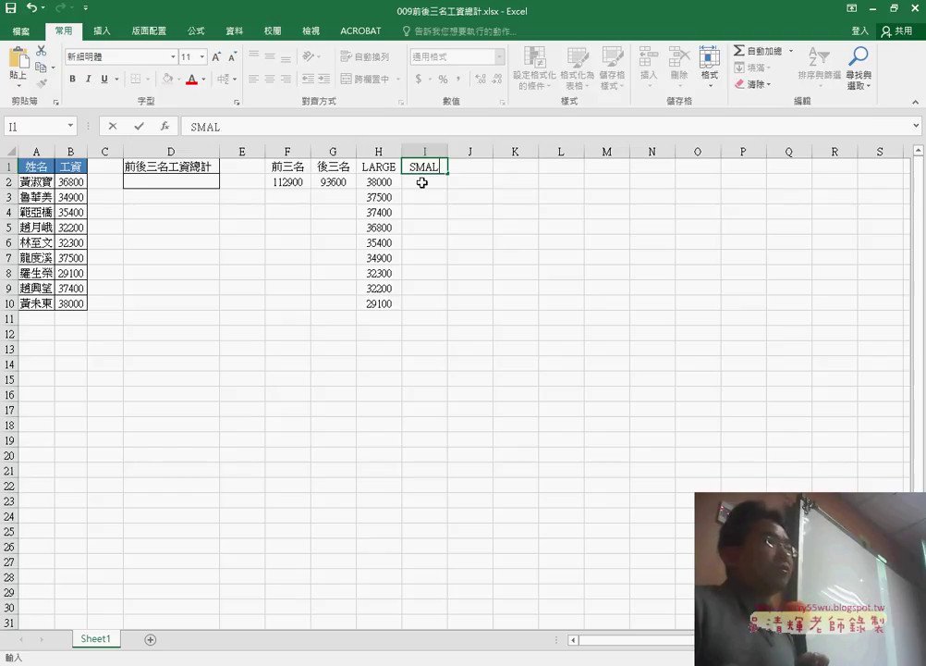
type("L")
left_click(421, 184)
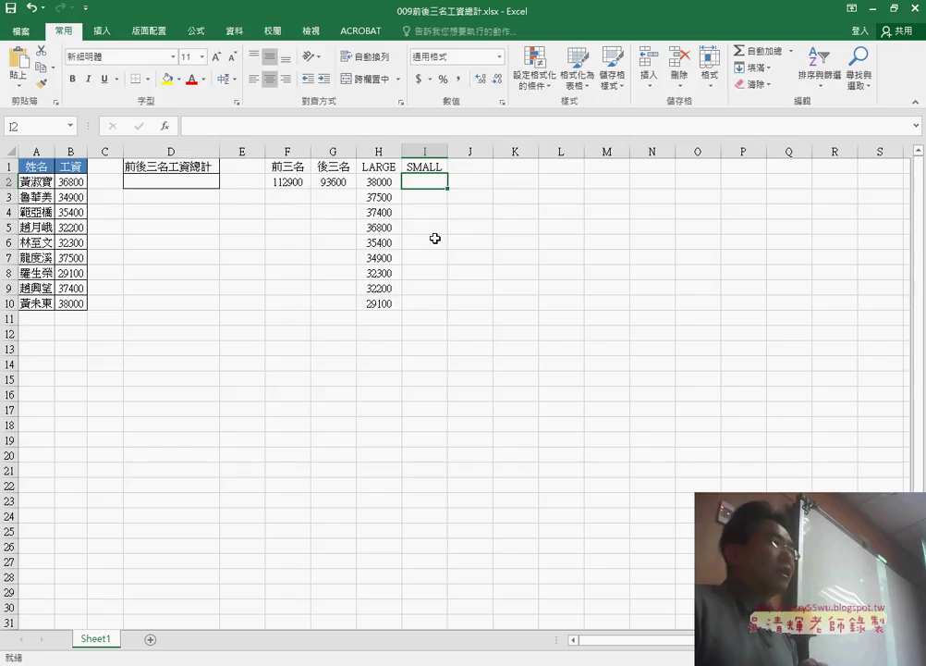
Insert a function in I2, choosing SMALL from the 統計 (Statistical) category.
left_click(165, 126)
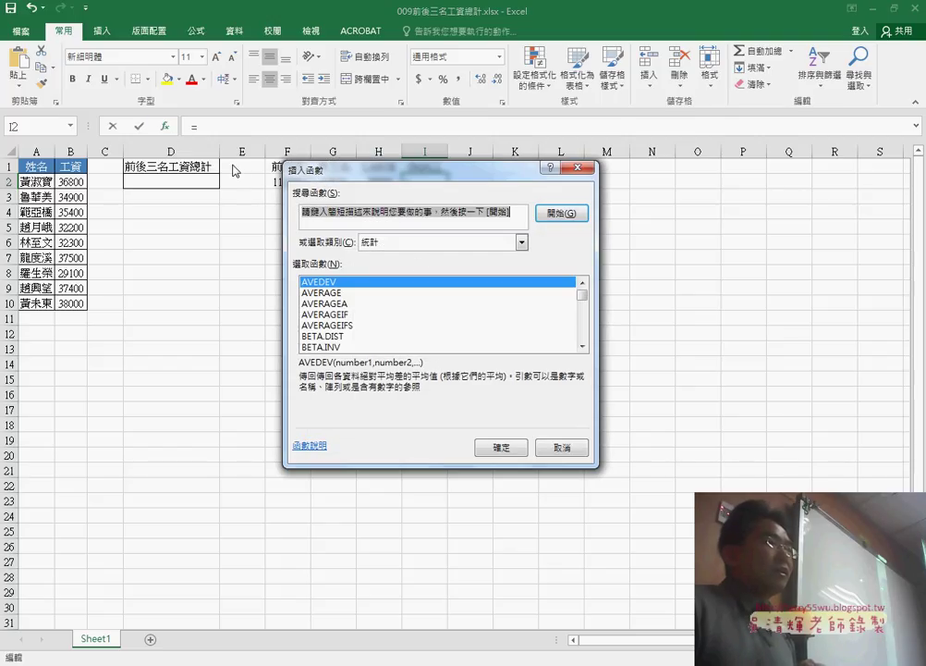
left_click(426, 243)
left_click(424, 259)
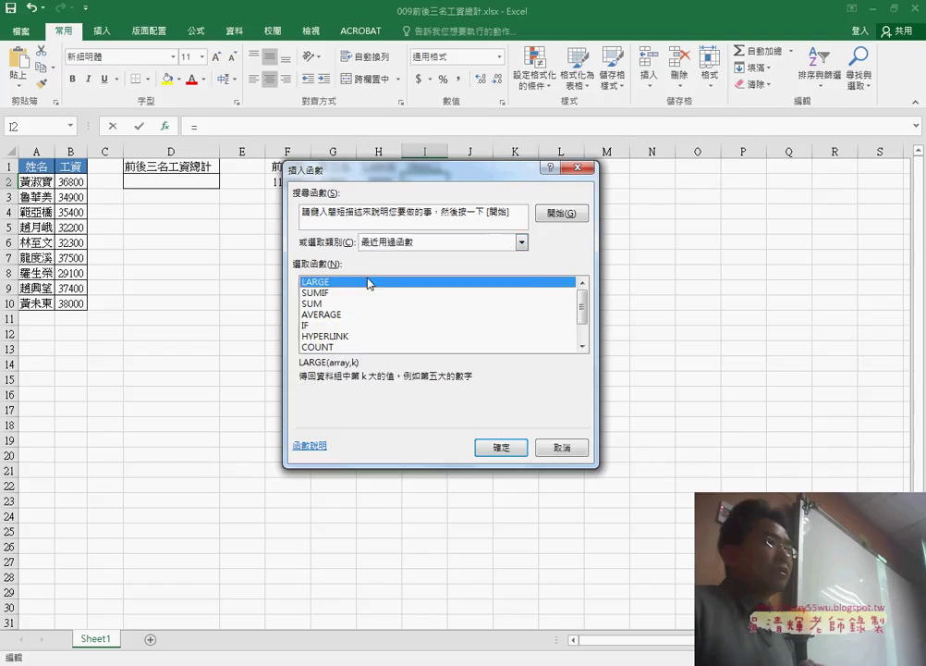
left_click(426, 244)
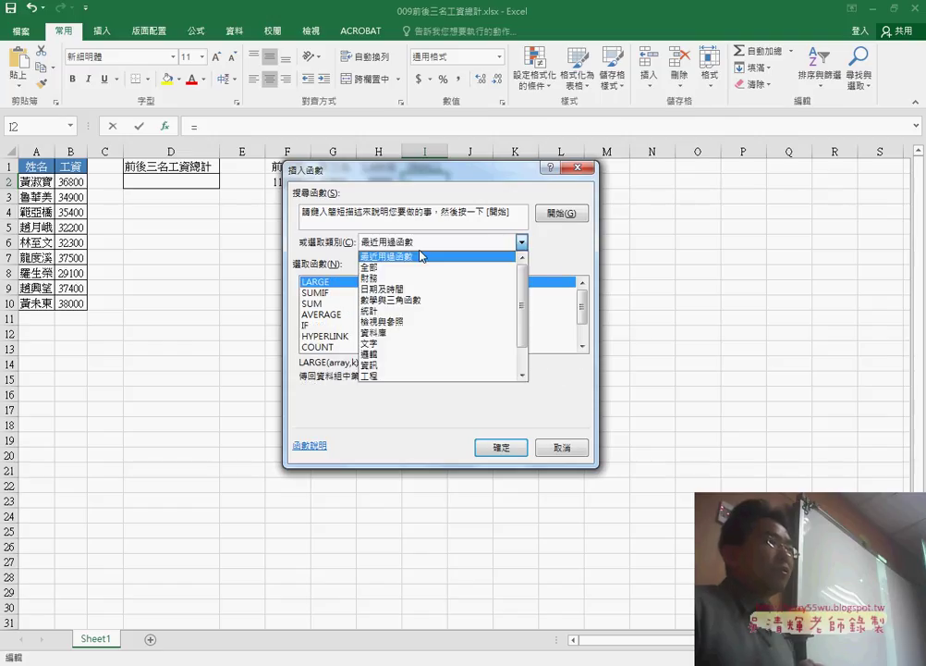
left_click(420, 312)
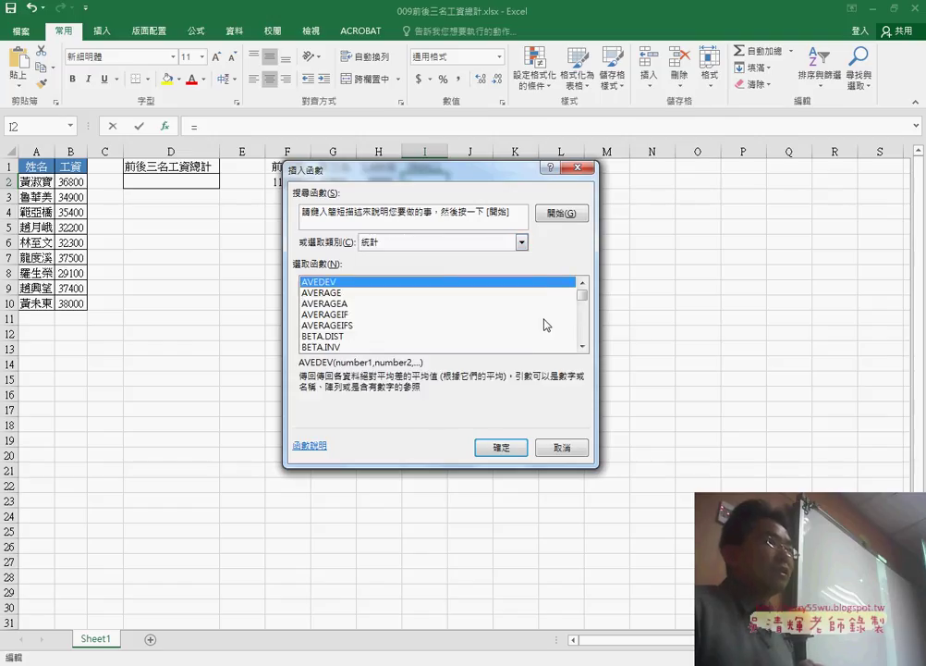
left_click_drag(584, 298, 586, 342)
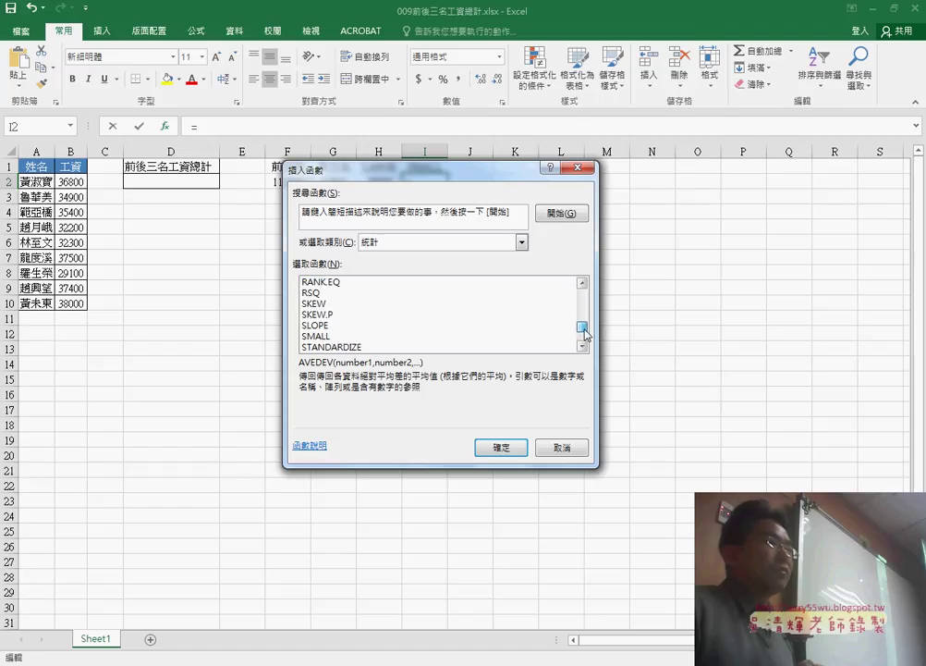
double_click(333, 334)
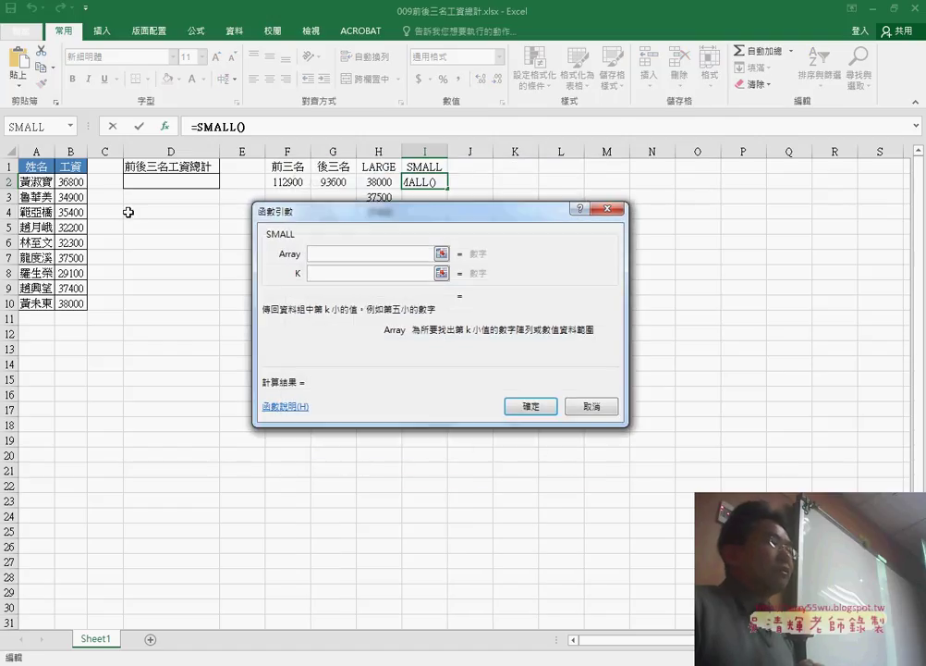
Set SMALL's array to B$2:B$10 and k to ROW()-1, then fill I2 down to I10.
left_click_drag(70, 182, 70, 303)
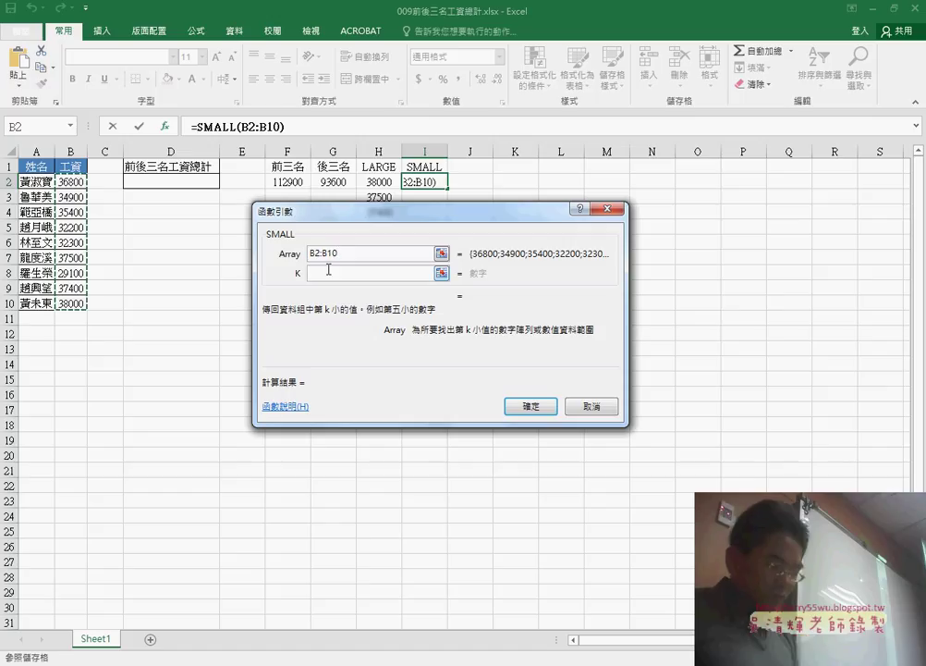
left_click(328, 272)
type("r")
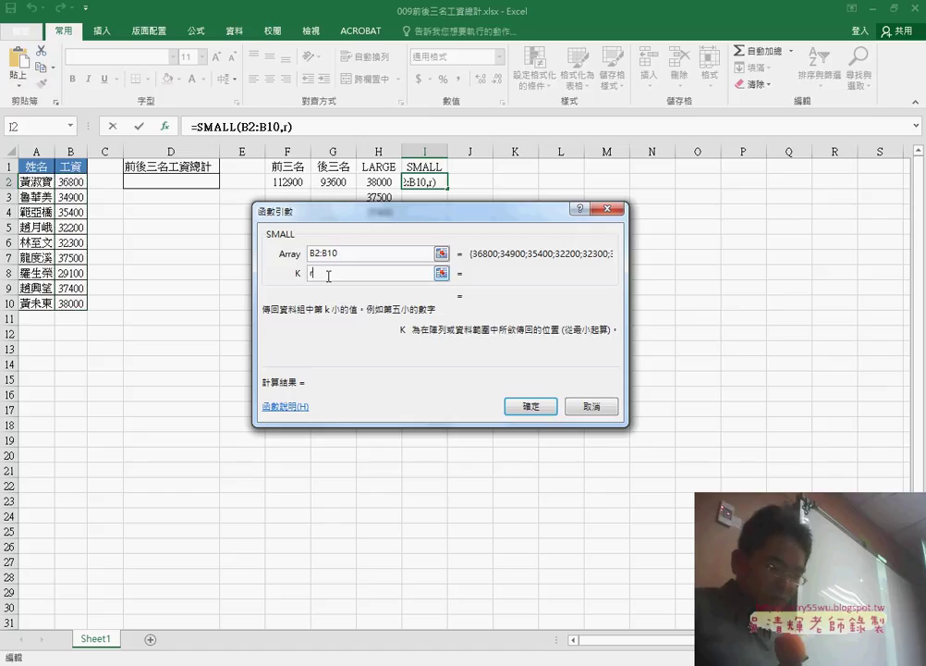
type("ow")
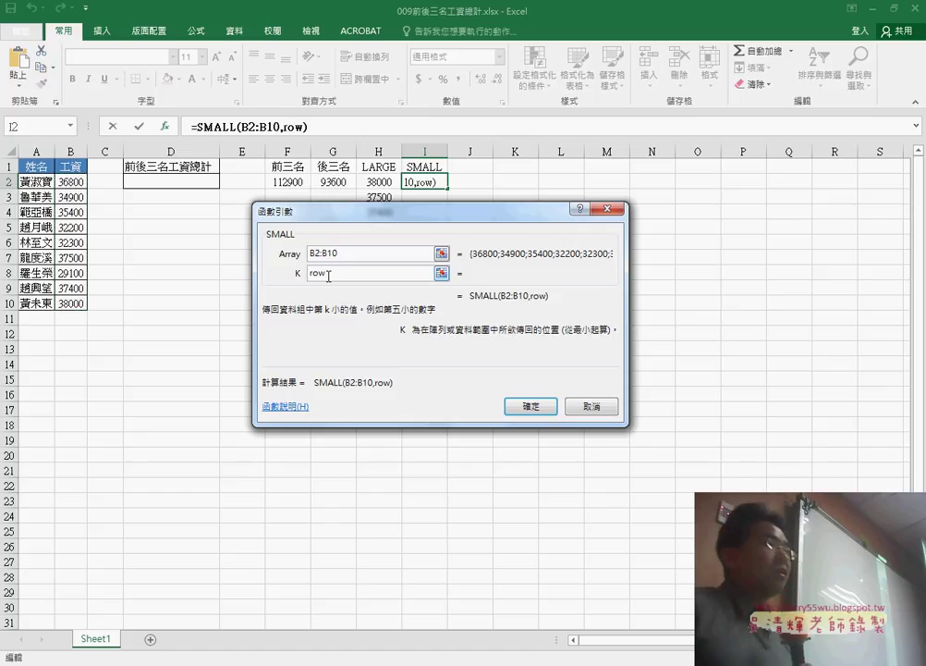
type("()")
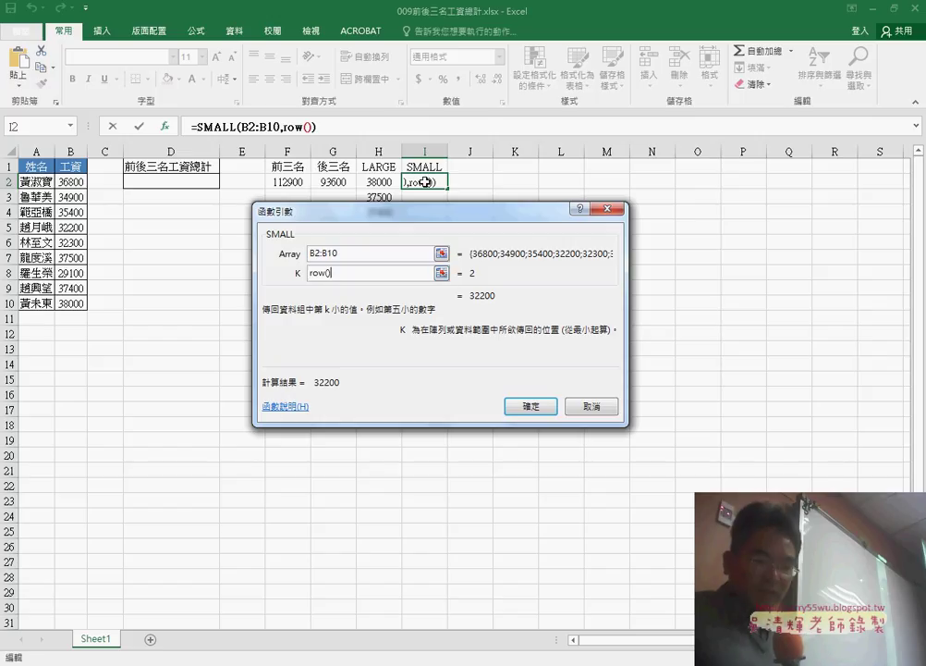
type("-1")
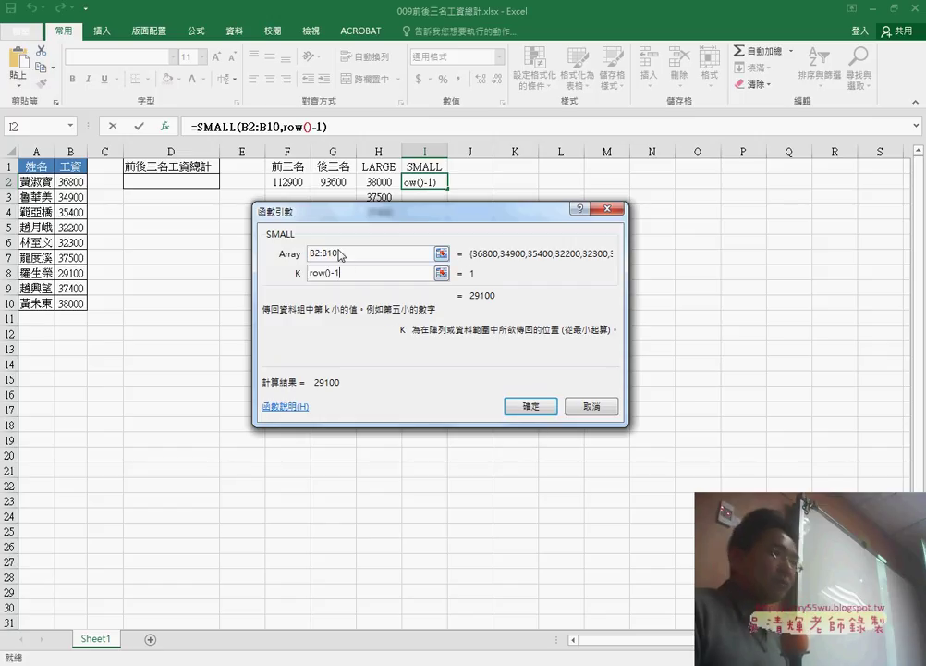
left_click_drag(393, 254, 294, 256)
key("F4")
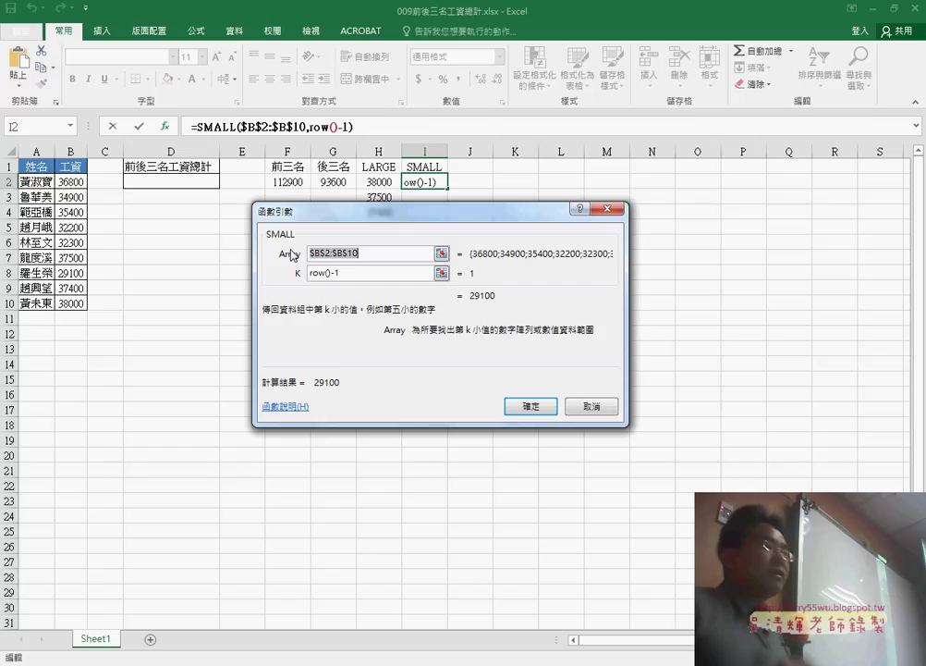
key("F4")
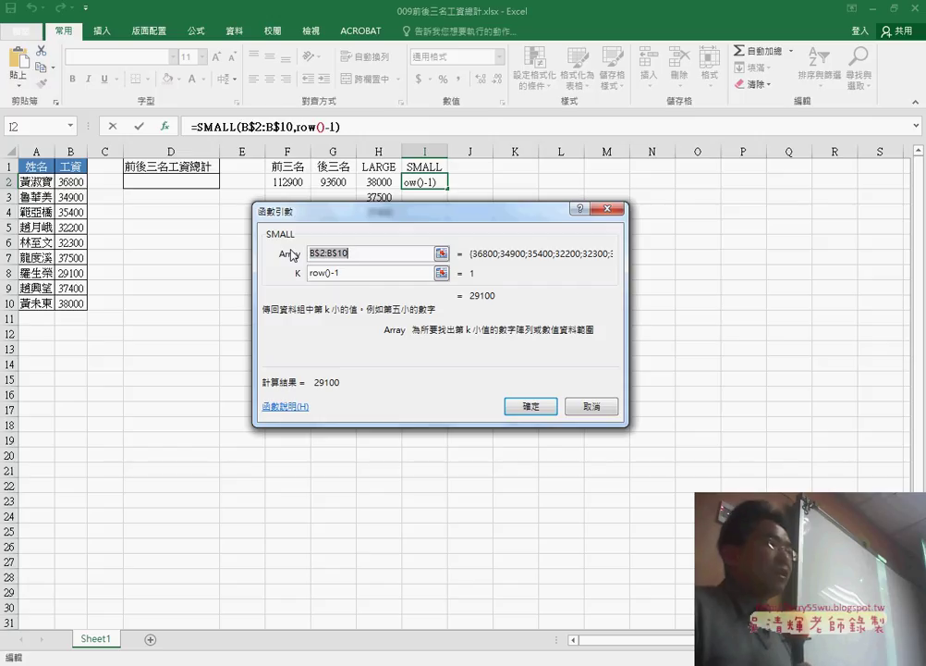
left_click(541, 408)
left_click_drag(446, 191, 446, 312)
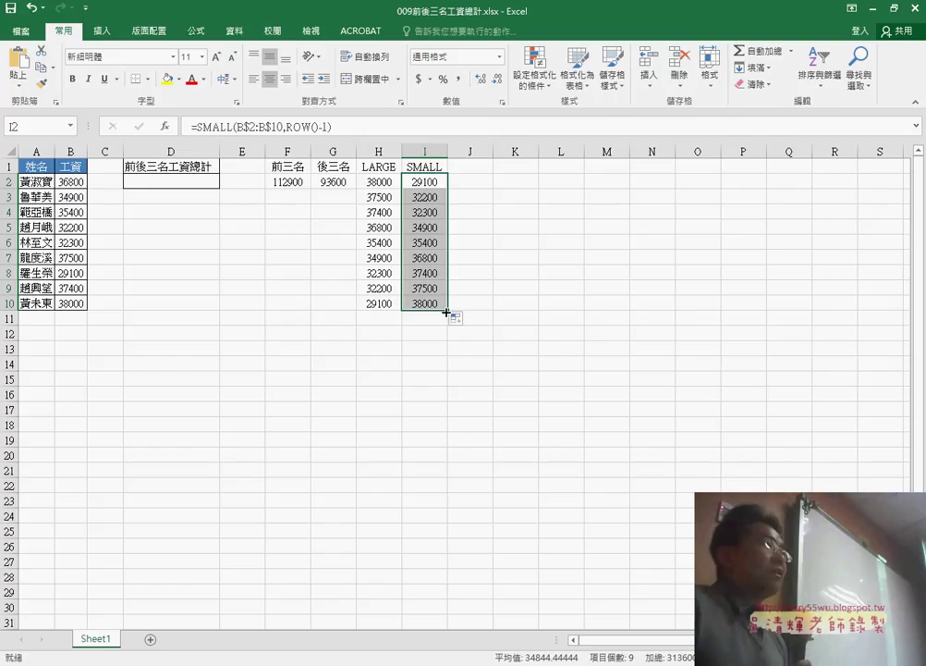
Review the H2, I2, F2 and G2 formulas, then select F2's whole SUMIF formula text.
left_click(378, 182)
left_click(431, 183)
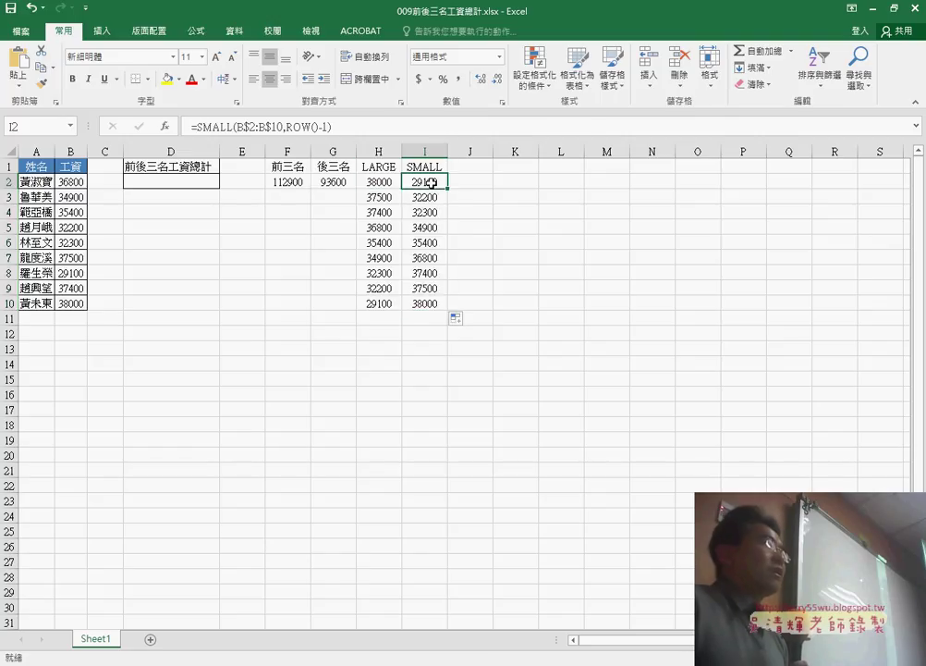
left_click(140, 181)
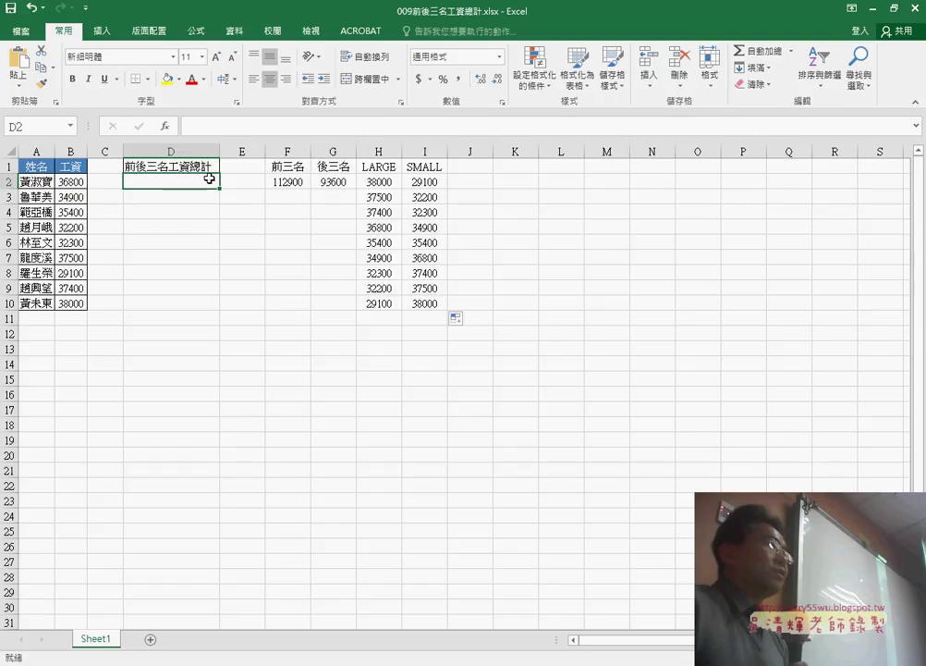
left_click(290, 181)
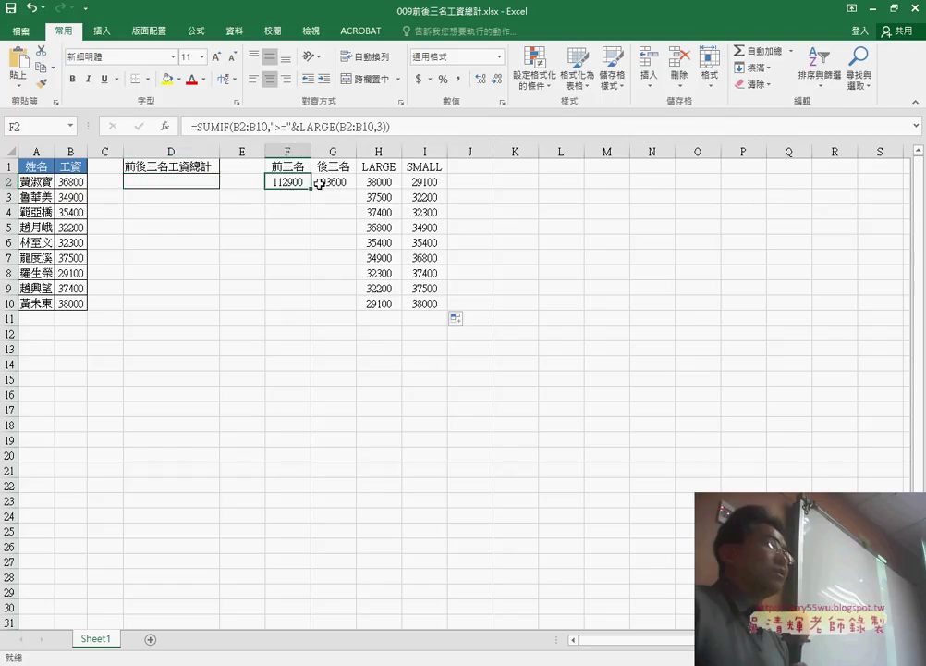
left_click(340, 184)
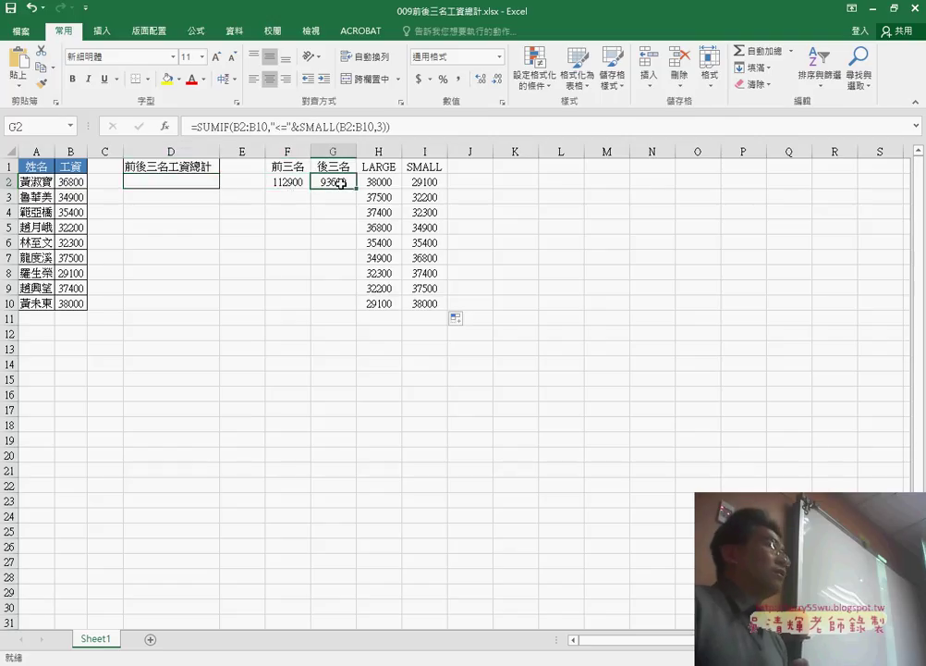
left_click(181, 185)
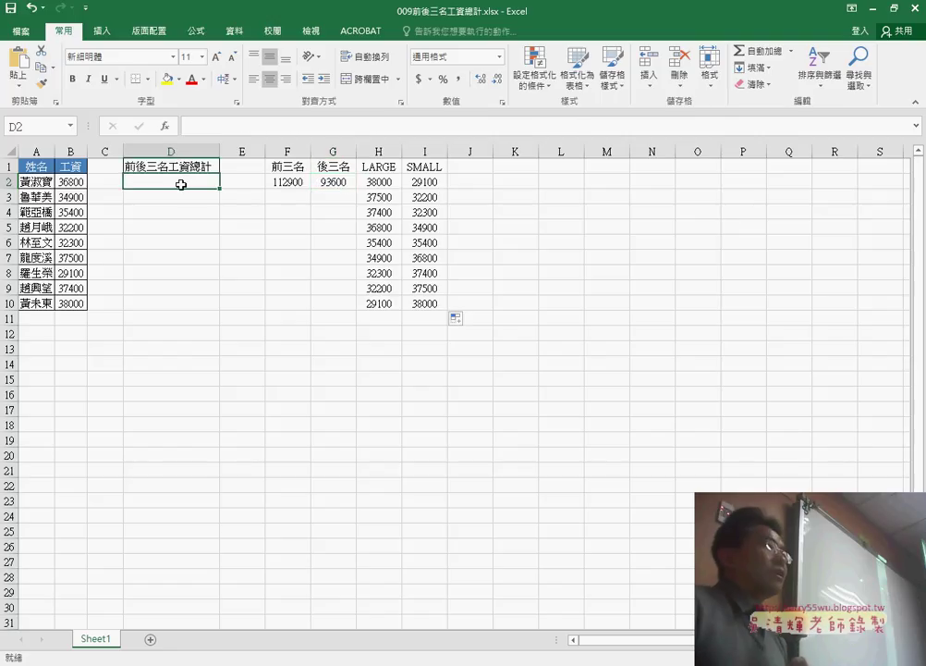
left_click(289, 181)
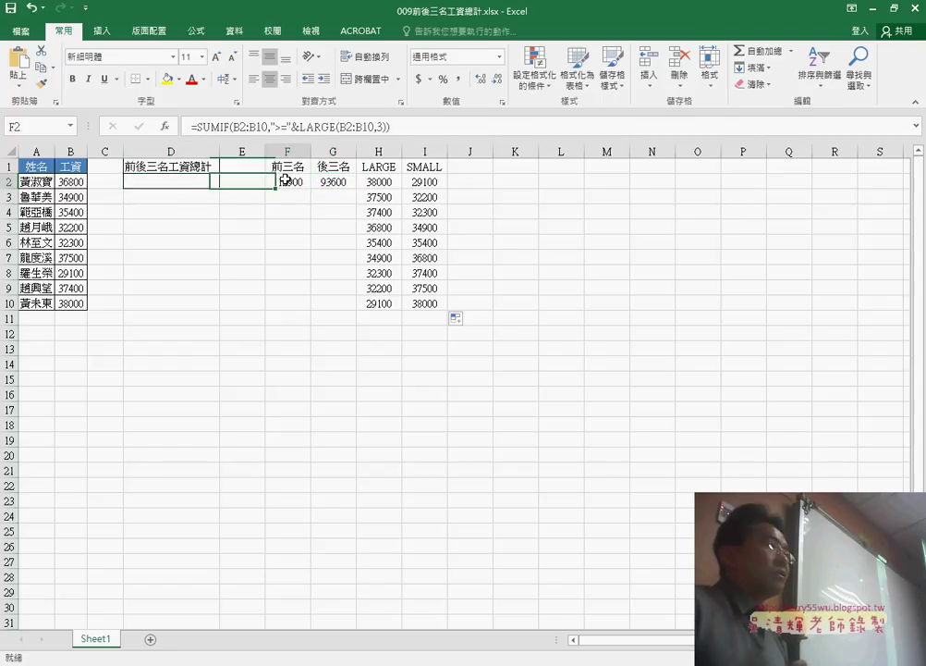
left_click_drag(405, 126, 182, 126)
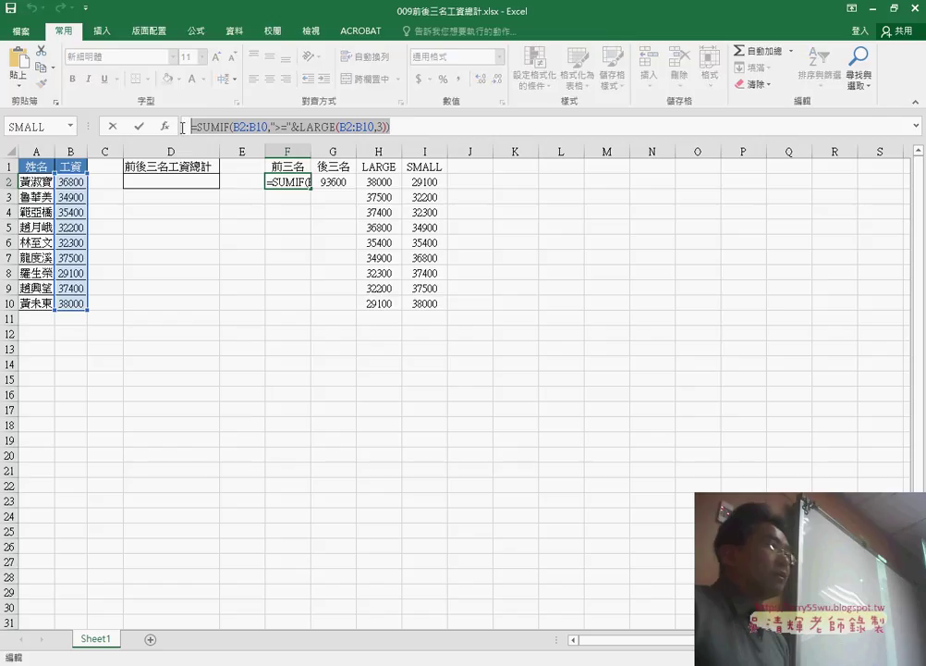
In D2, enter the top-three SUMIF formula, a plus sign, and a second copy of it.
left_click(138, 125)
left_click(159, 189)
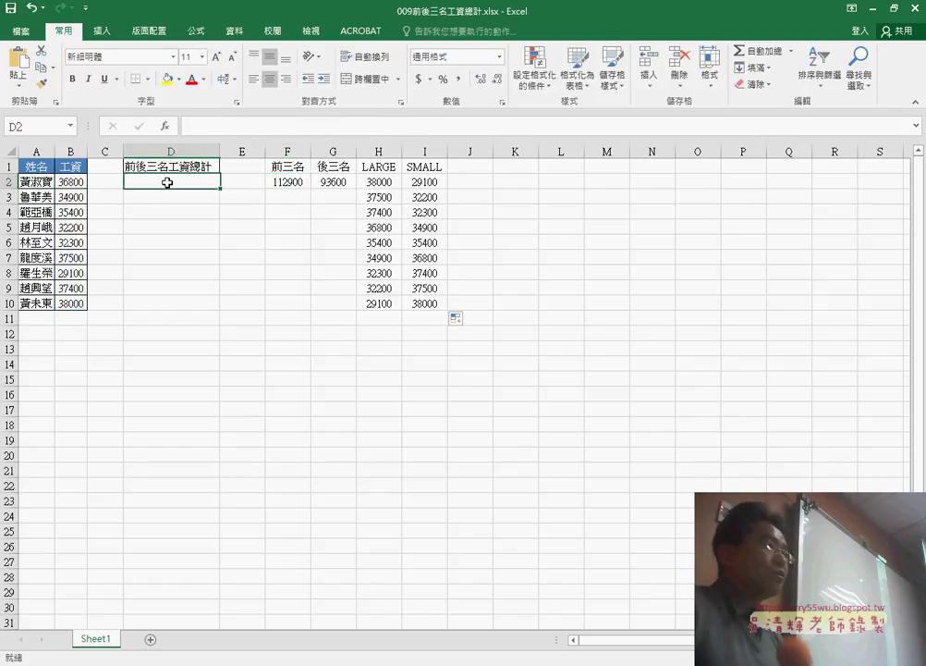
left_click(217, 126)
type("=SUMIF(B2:B10,\">=\"&LARGE(B2:B10,3))")
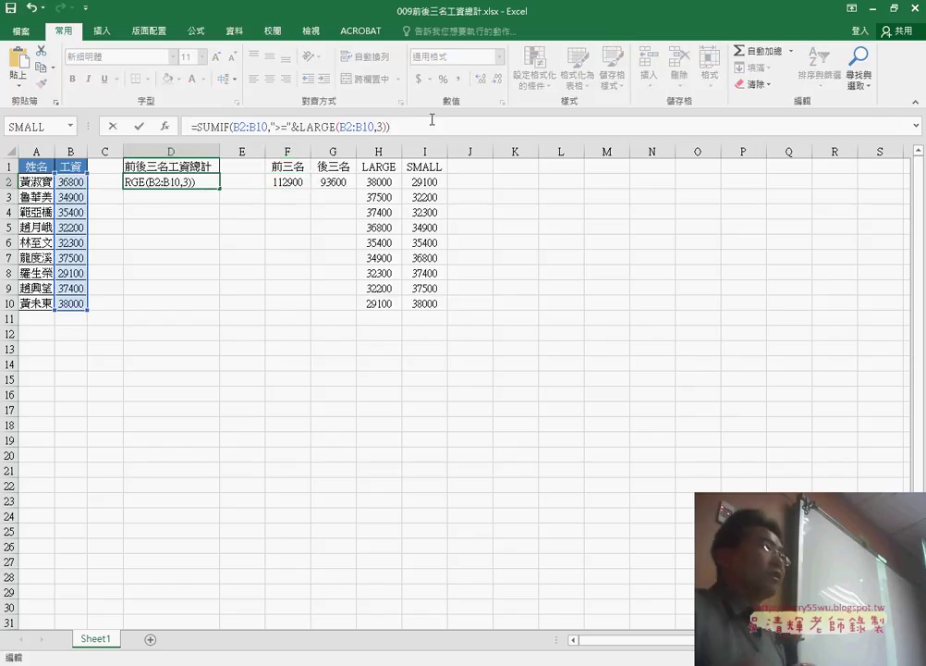
type("+")
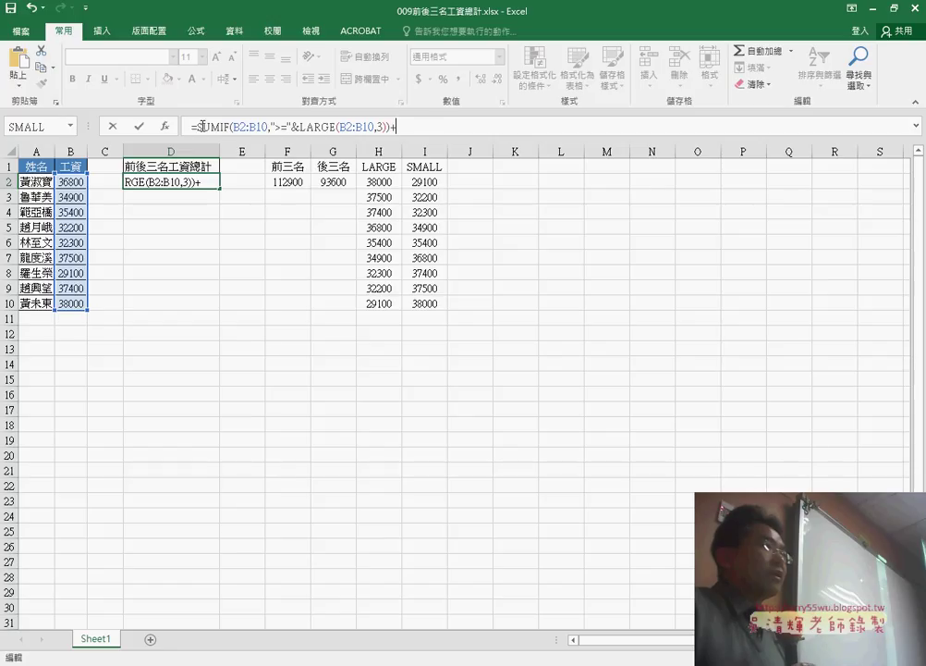
left_click_drag(194, 127, 392, 125)
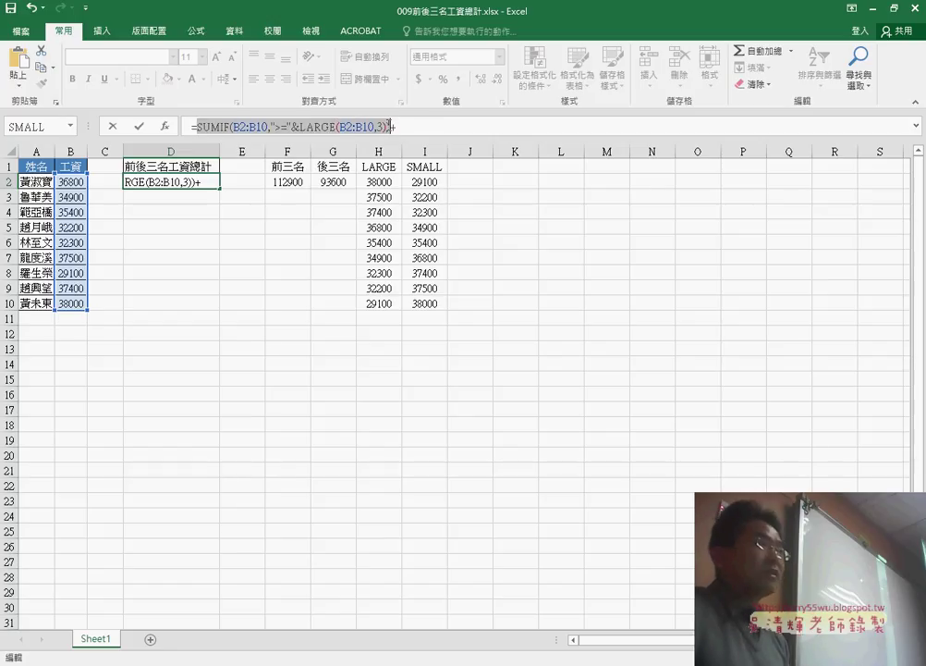
type("SUMIF(B2:B10,\">=\"&LARGE(B2:B10,3))")
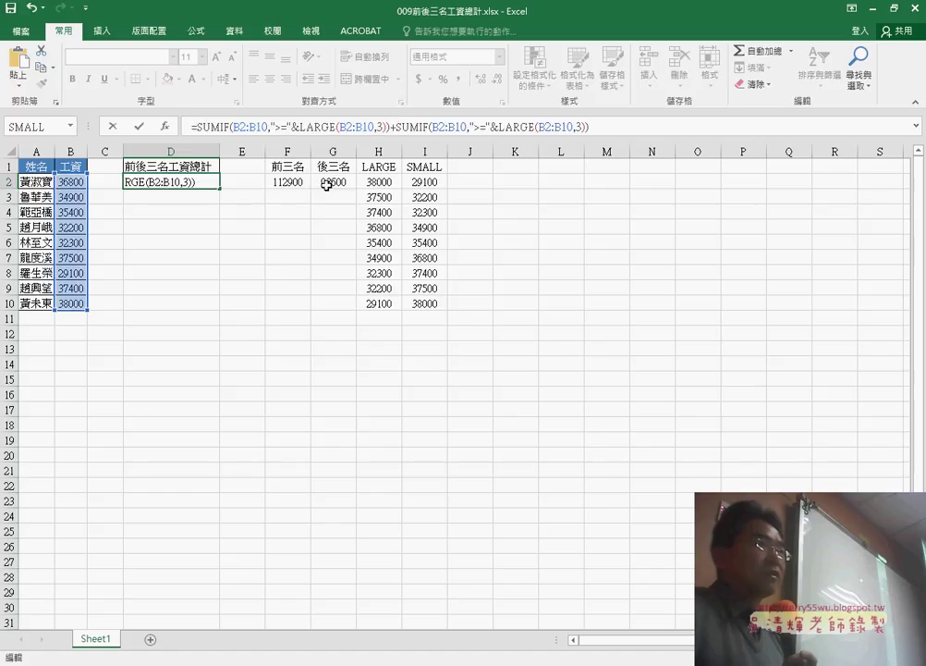
Change the second copy to SUMIF(B2:B10,"<="&SMALL(B2:B10,3)) so D2 shows 206500.
left_click_drag(500, 125, 533, 126)
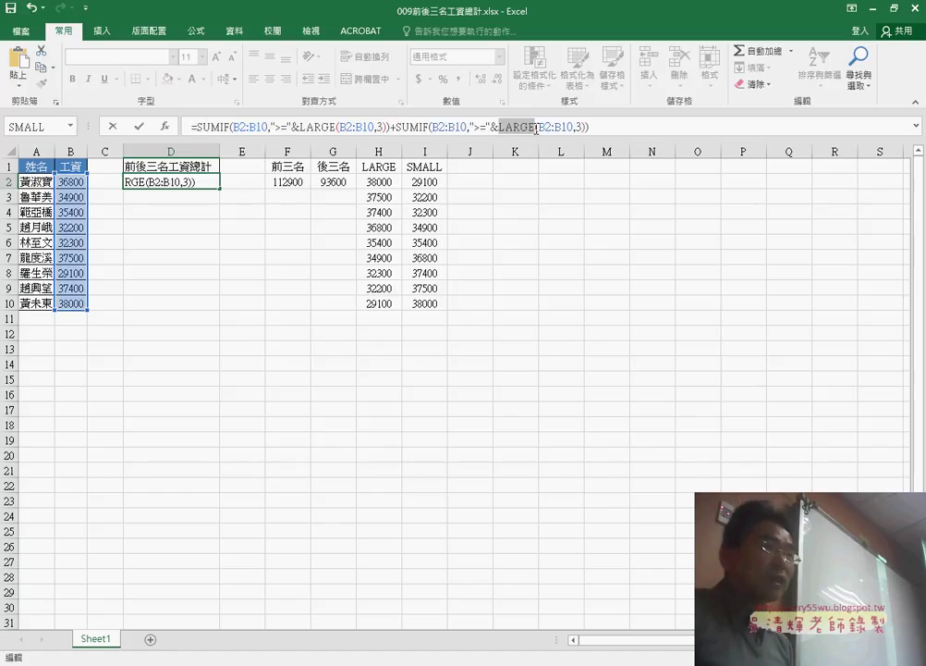
type("s")
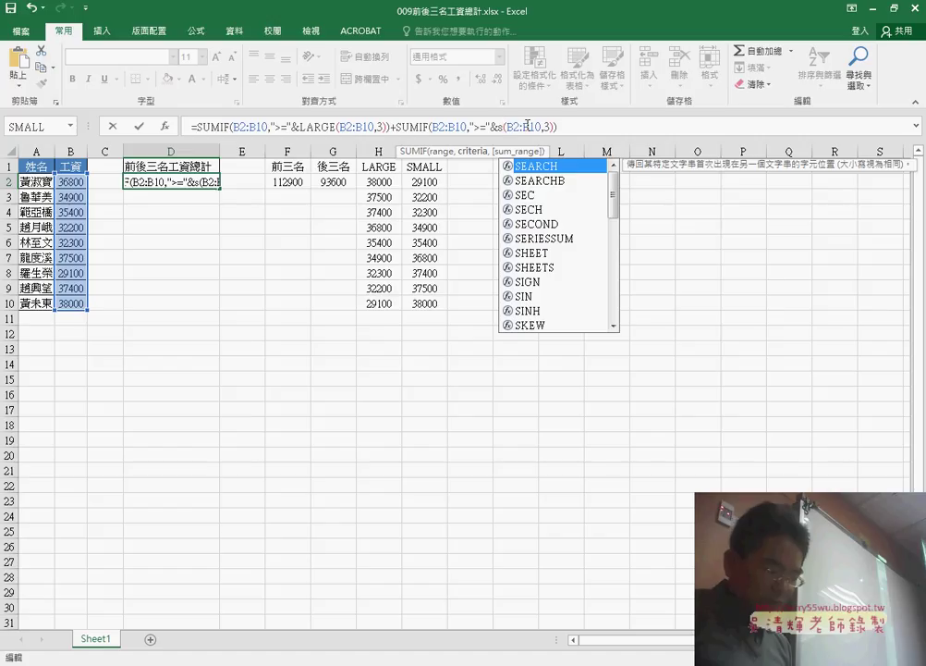
type("mal")
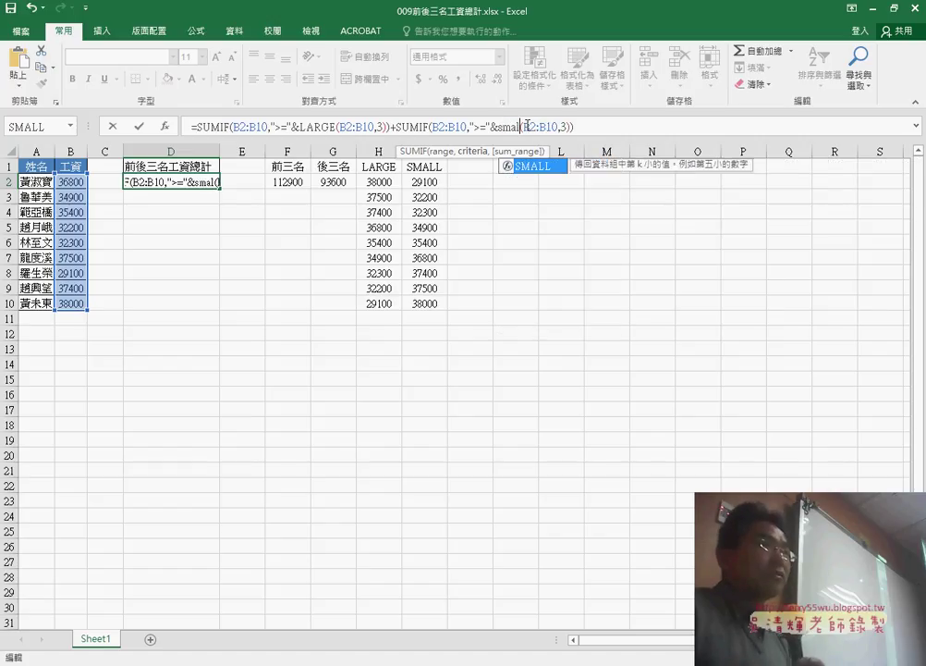
type("l")
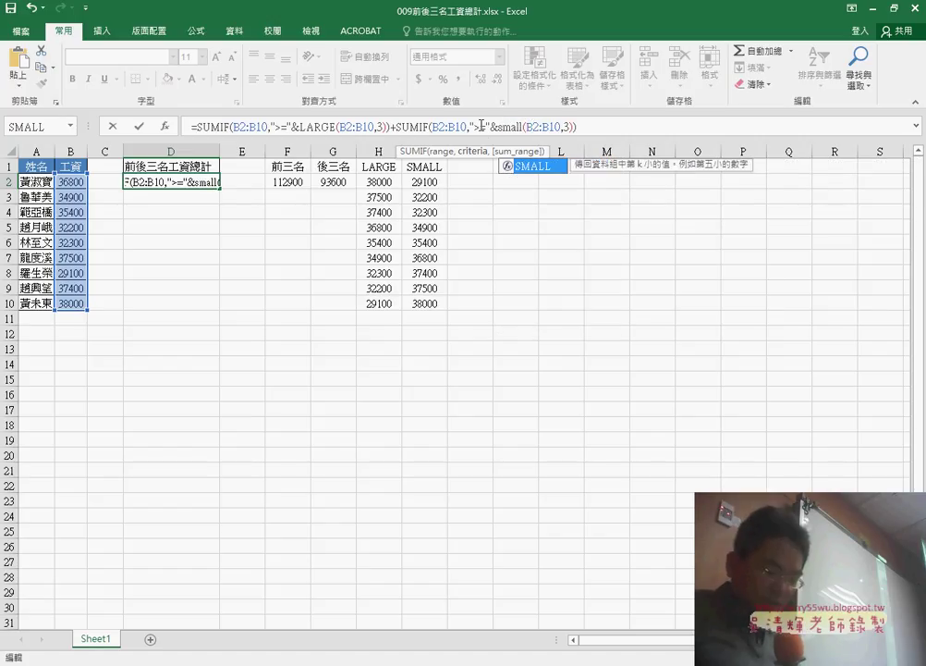
left_click(477, 125)
key("Delete")
type("<")
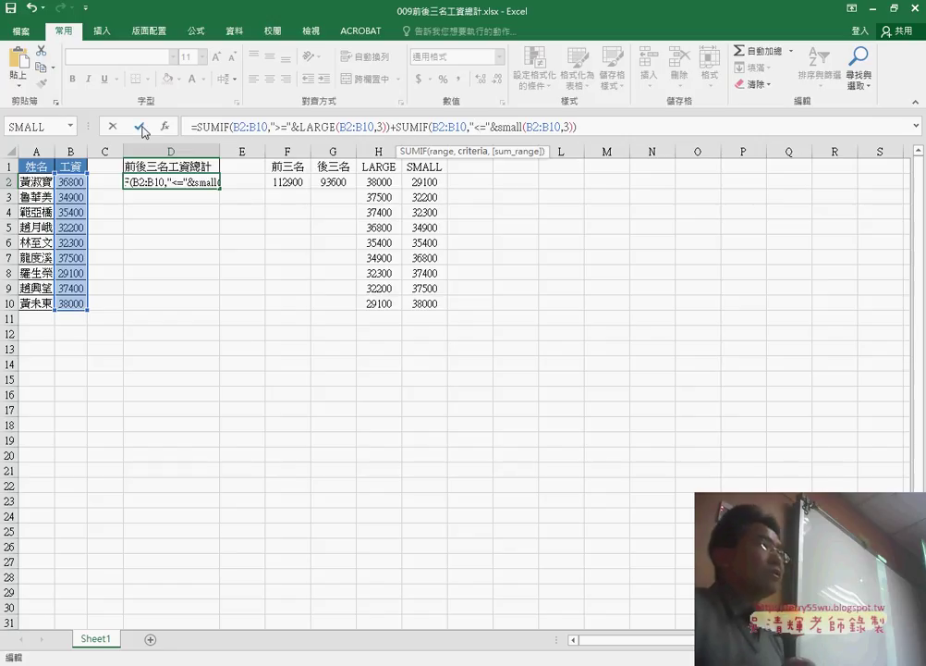
left_click(140, 126)
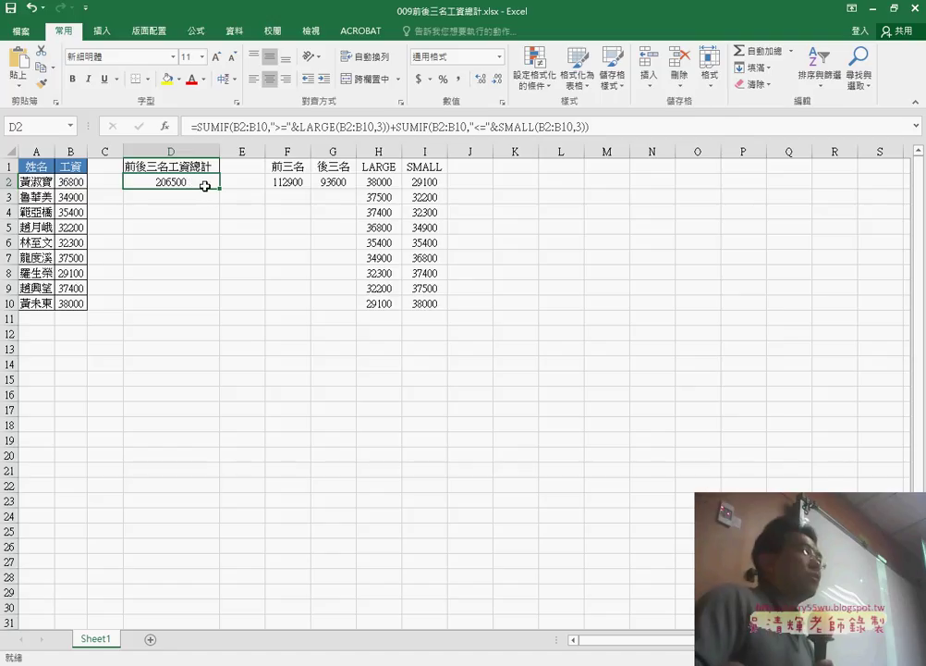
left_click(286, 182)
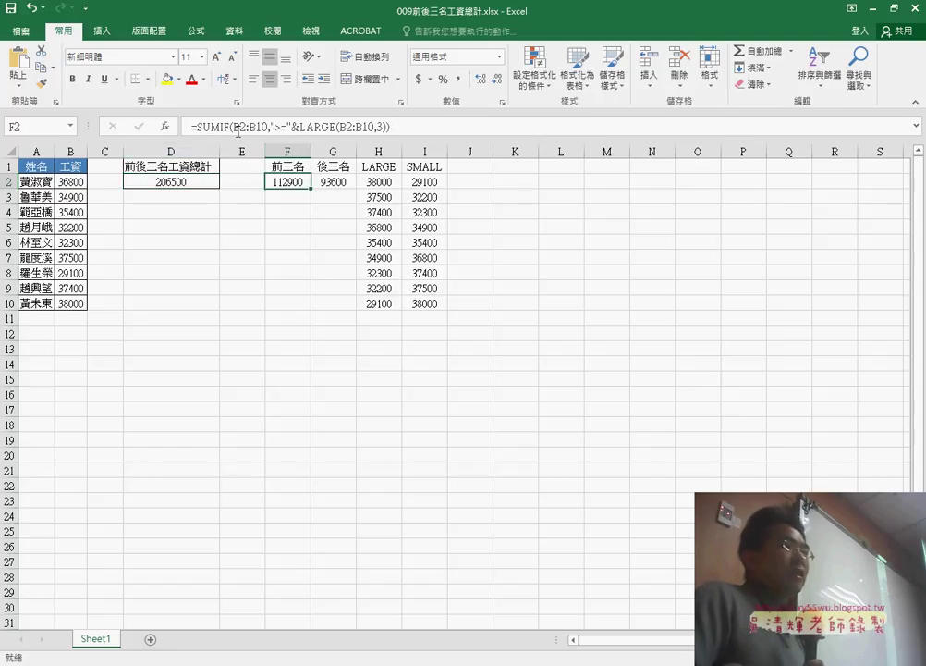
left_click(209, 126)
left_click(165, 129)
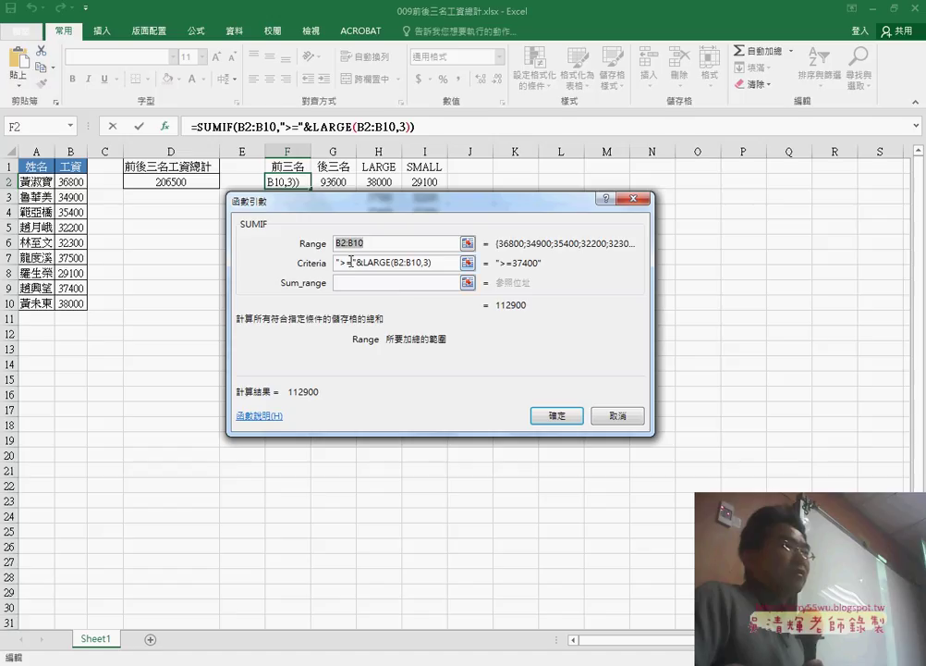
left_click_drag(356, 267, 336, 269)
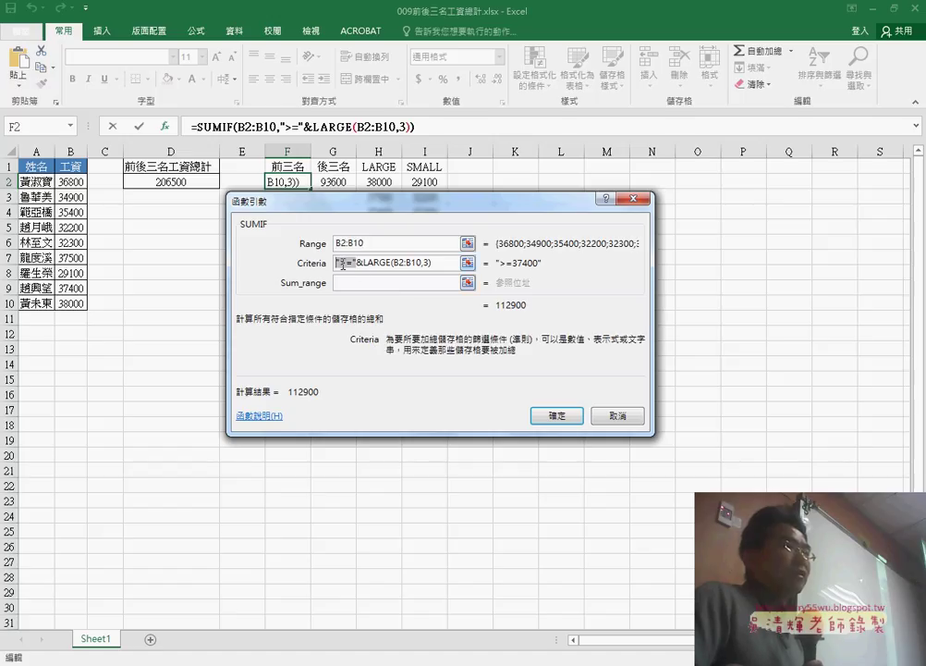
left_click_drag(366, 263, 430, 268)
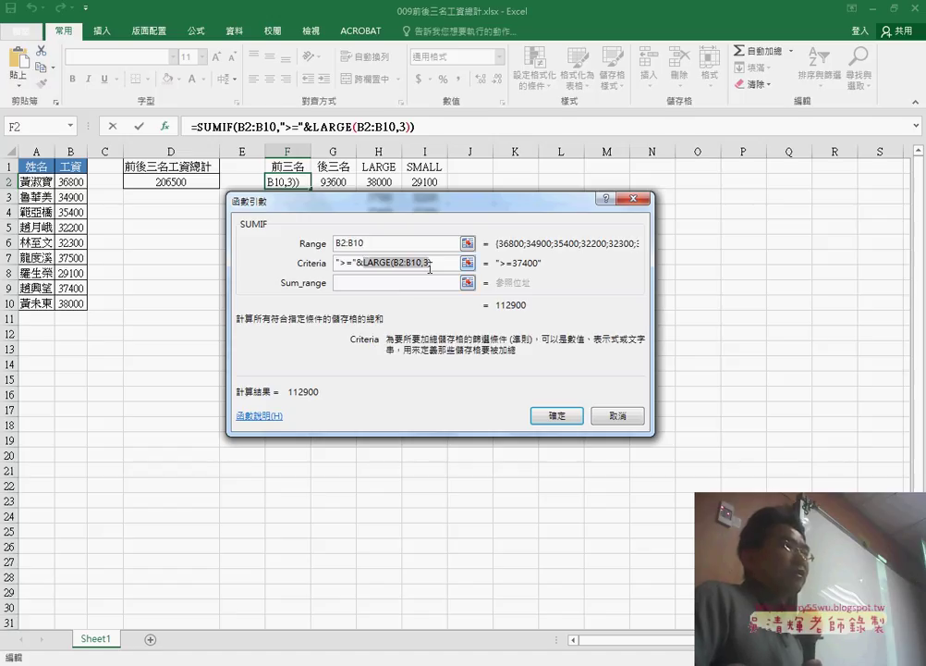
left_click(342, 284)
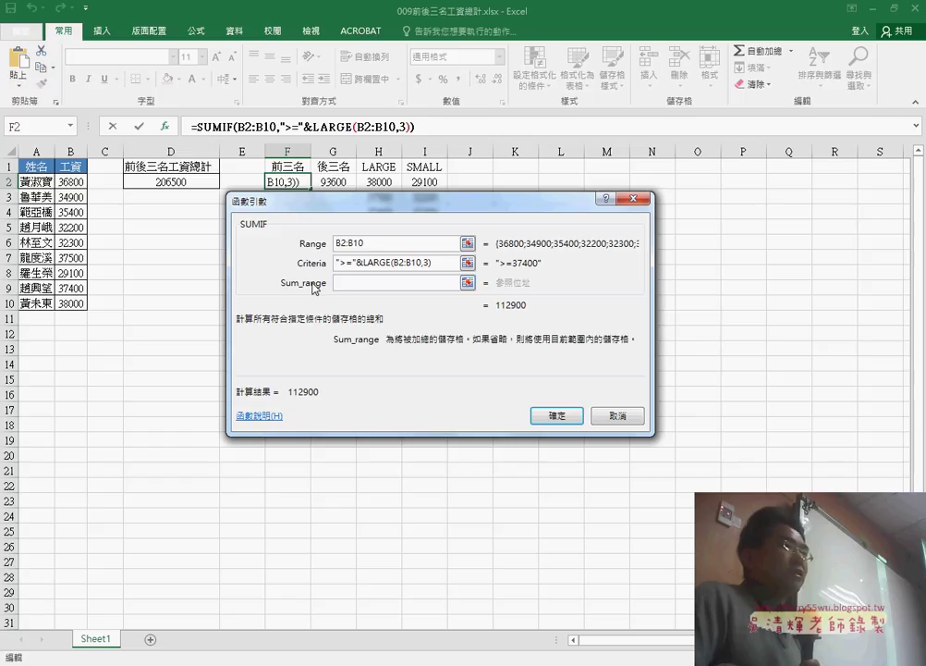
left_click(557, 416)
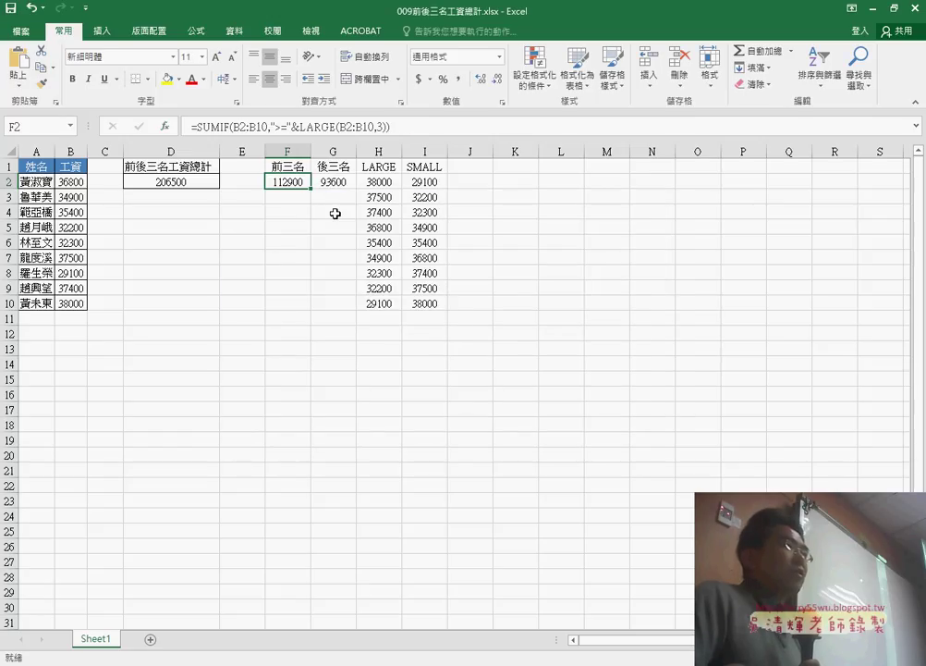
left_click(334, 182)
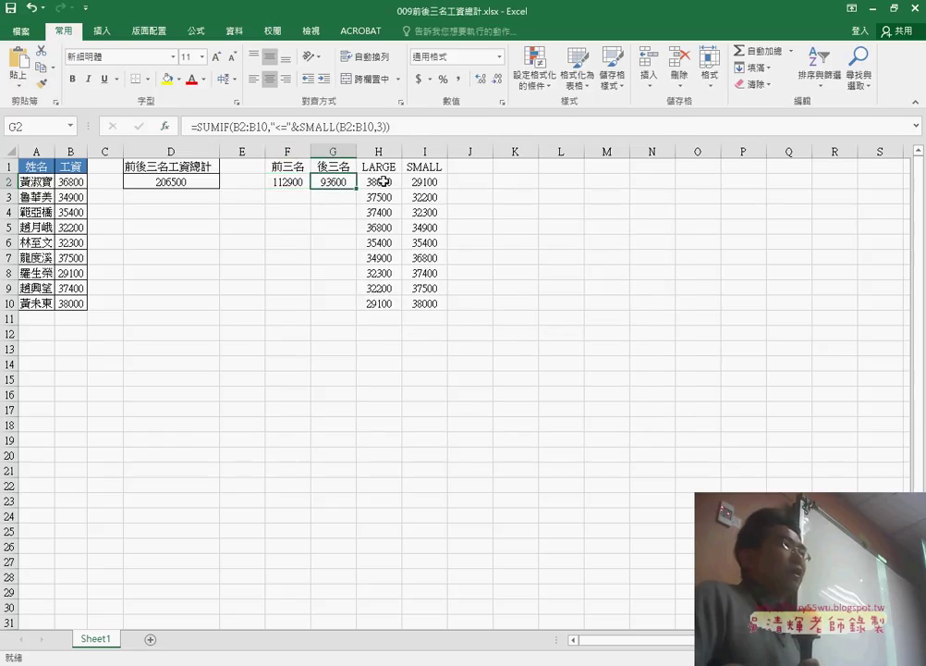
left_click(382, 182)
left_click(386, 166)
left_click(383, 184)
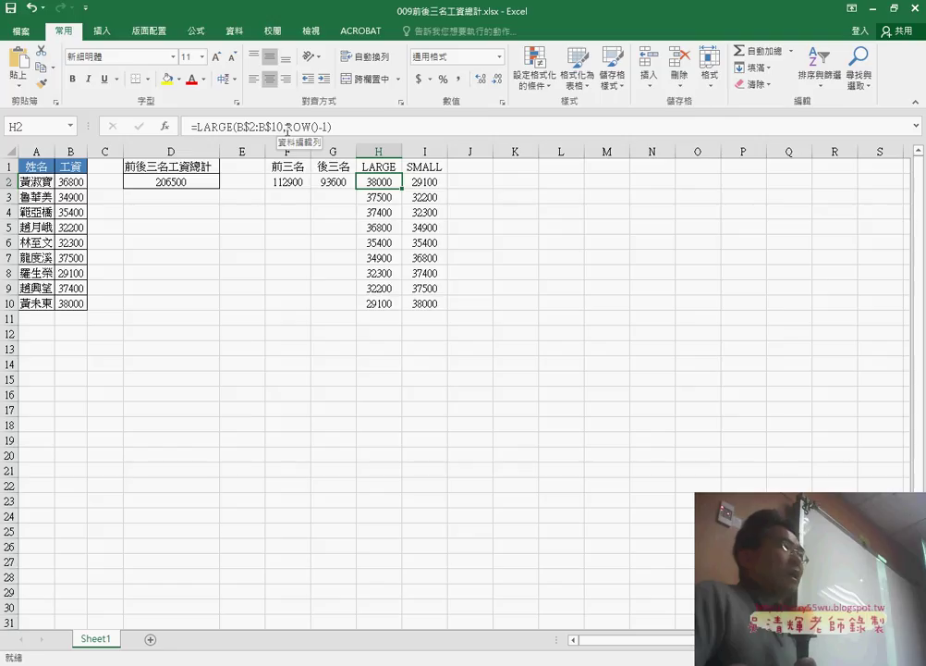
left_click_drag(287, 127, 319, 126)
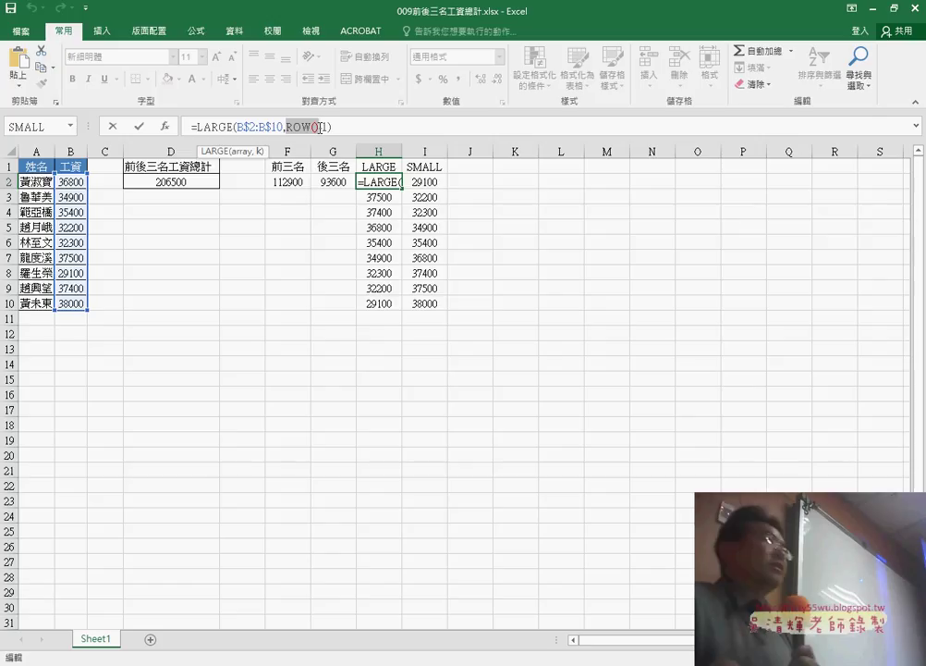
type("-")
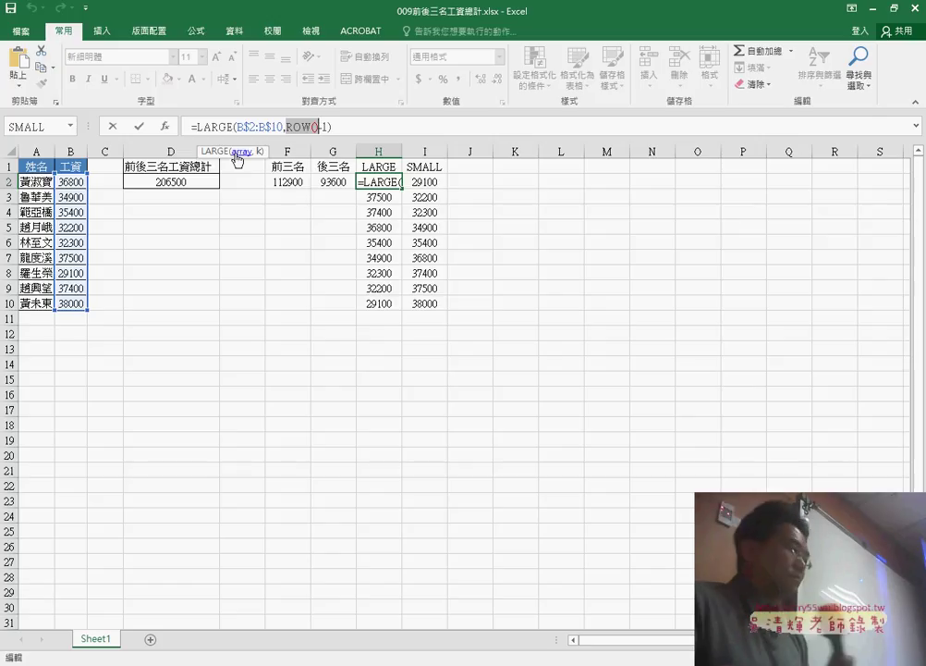
left_click(140, 130)
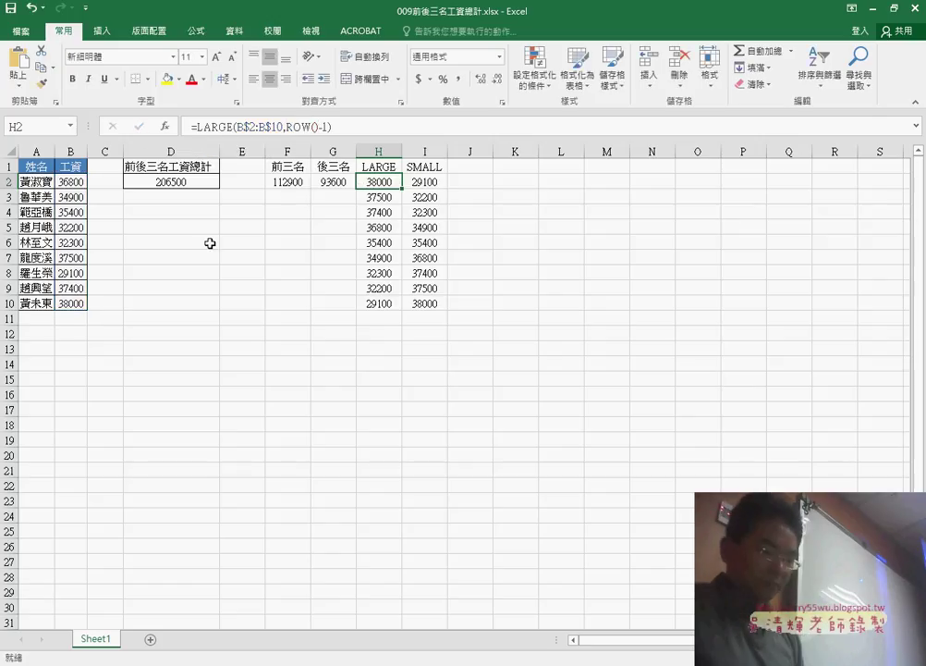